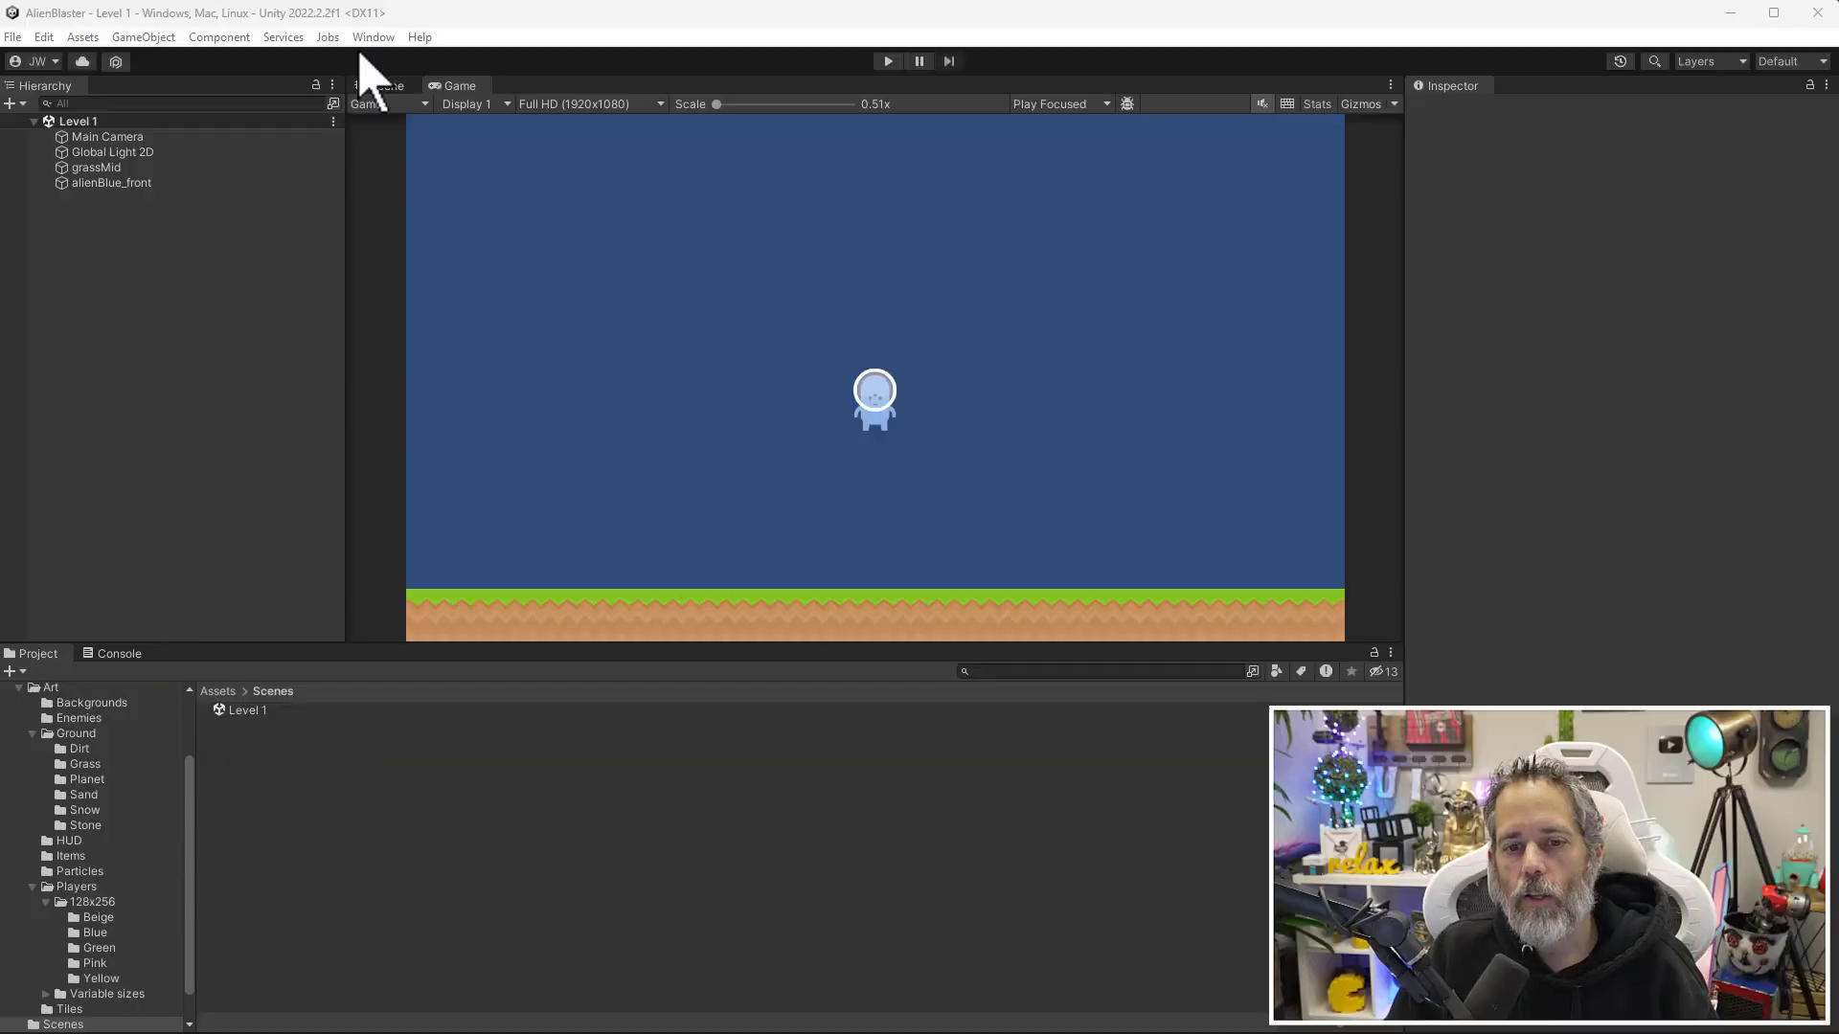
Select alienBlue_front and switch to the Scene view, leaving it in 2D mode.
{"action": "left_click", "coordinate": [207, 183]}
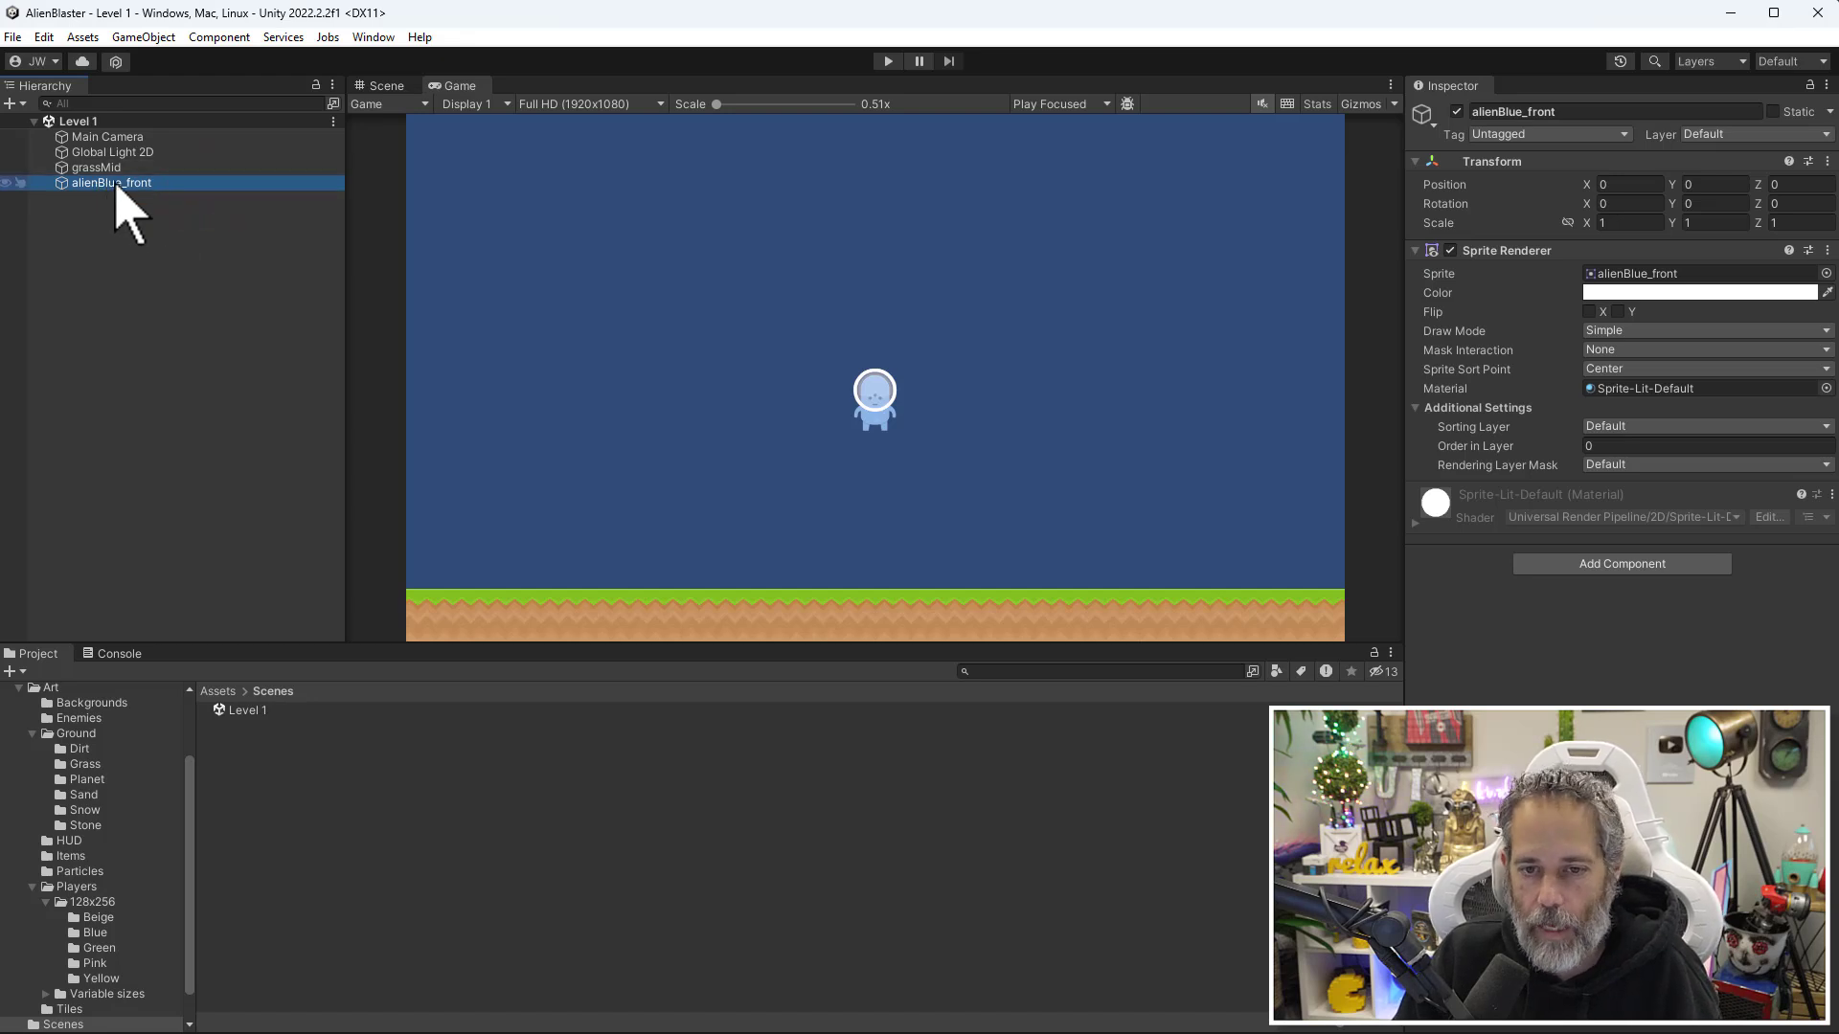
{"action": "left_click", "coordinate": [387, 88]}
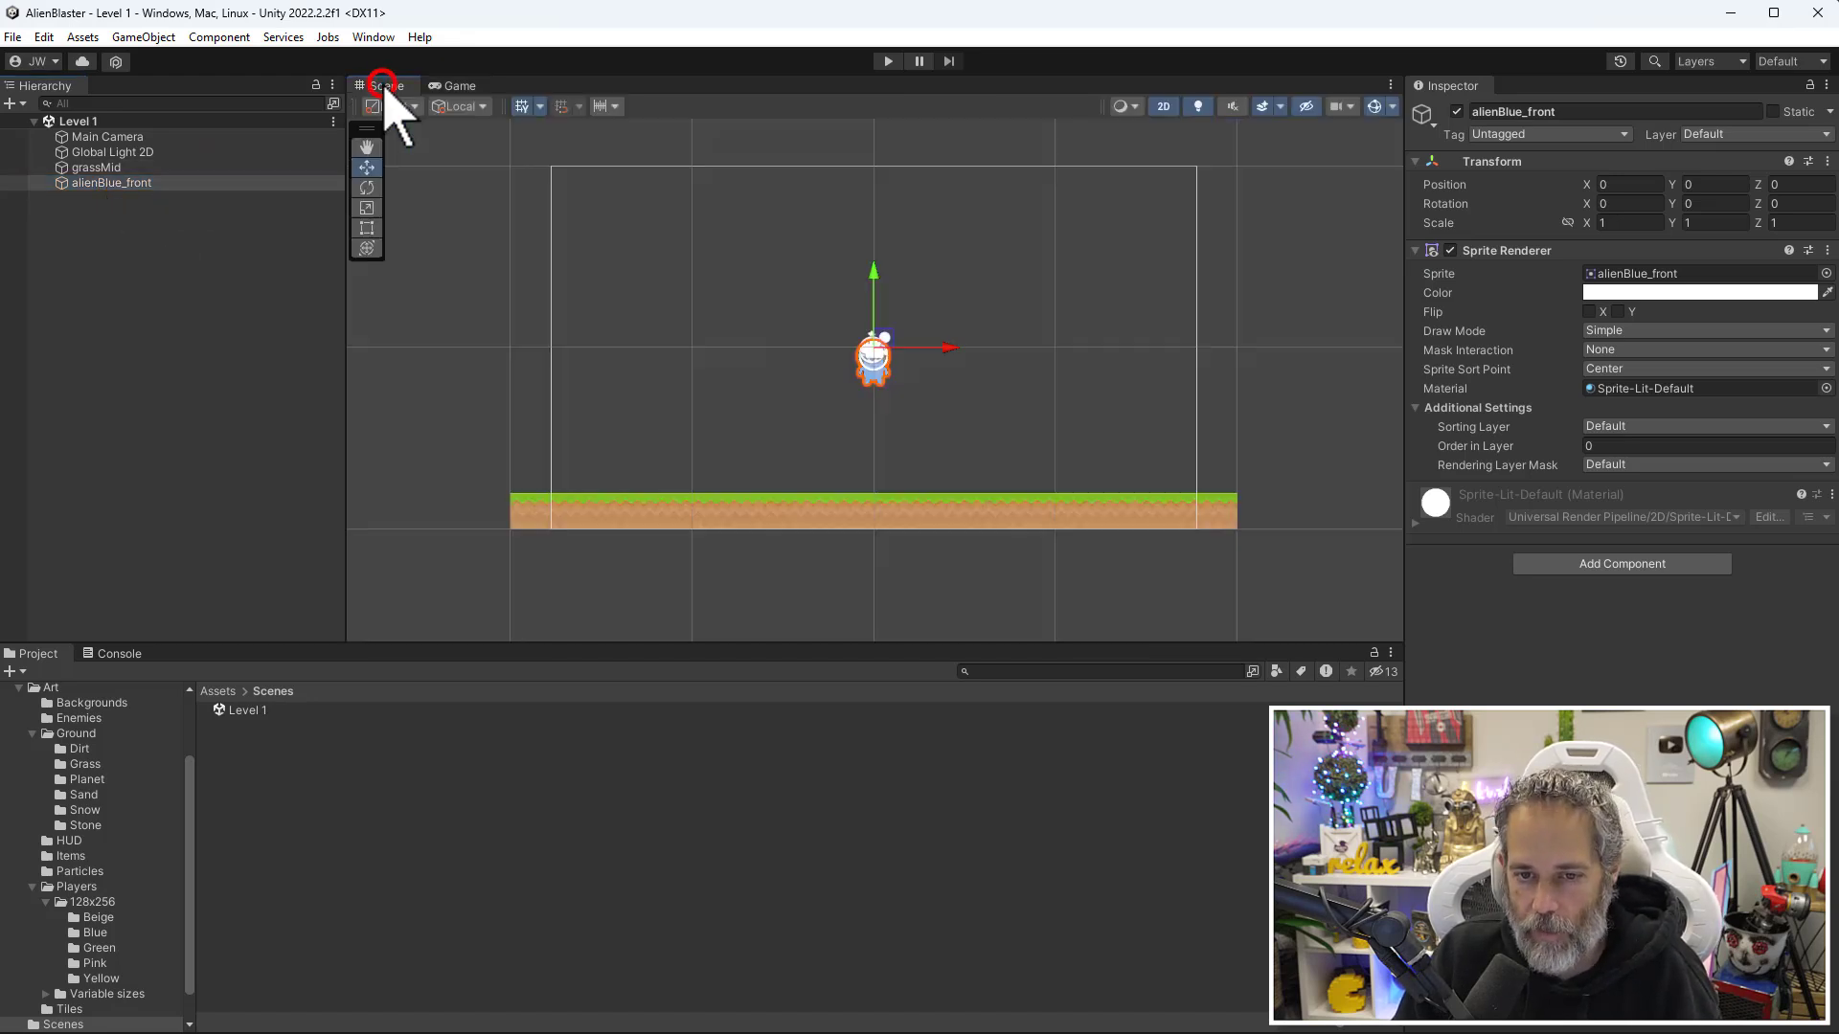
{"action": "left_click", "coordinate": [1164, 105]}
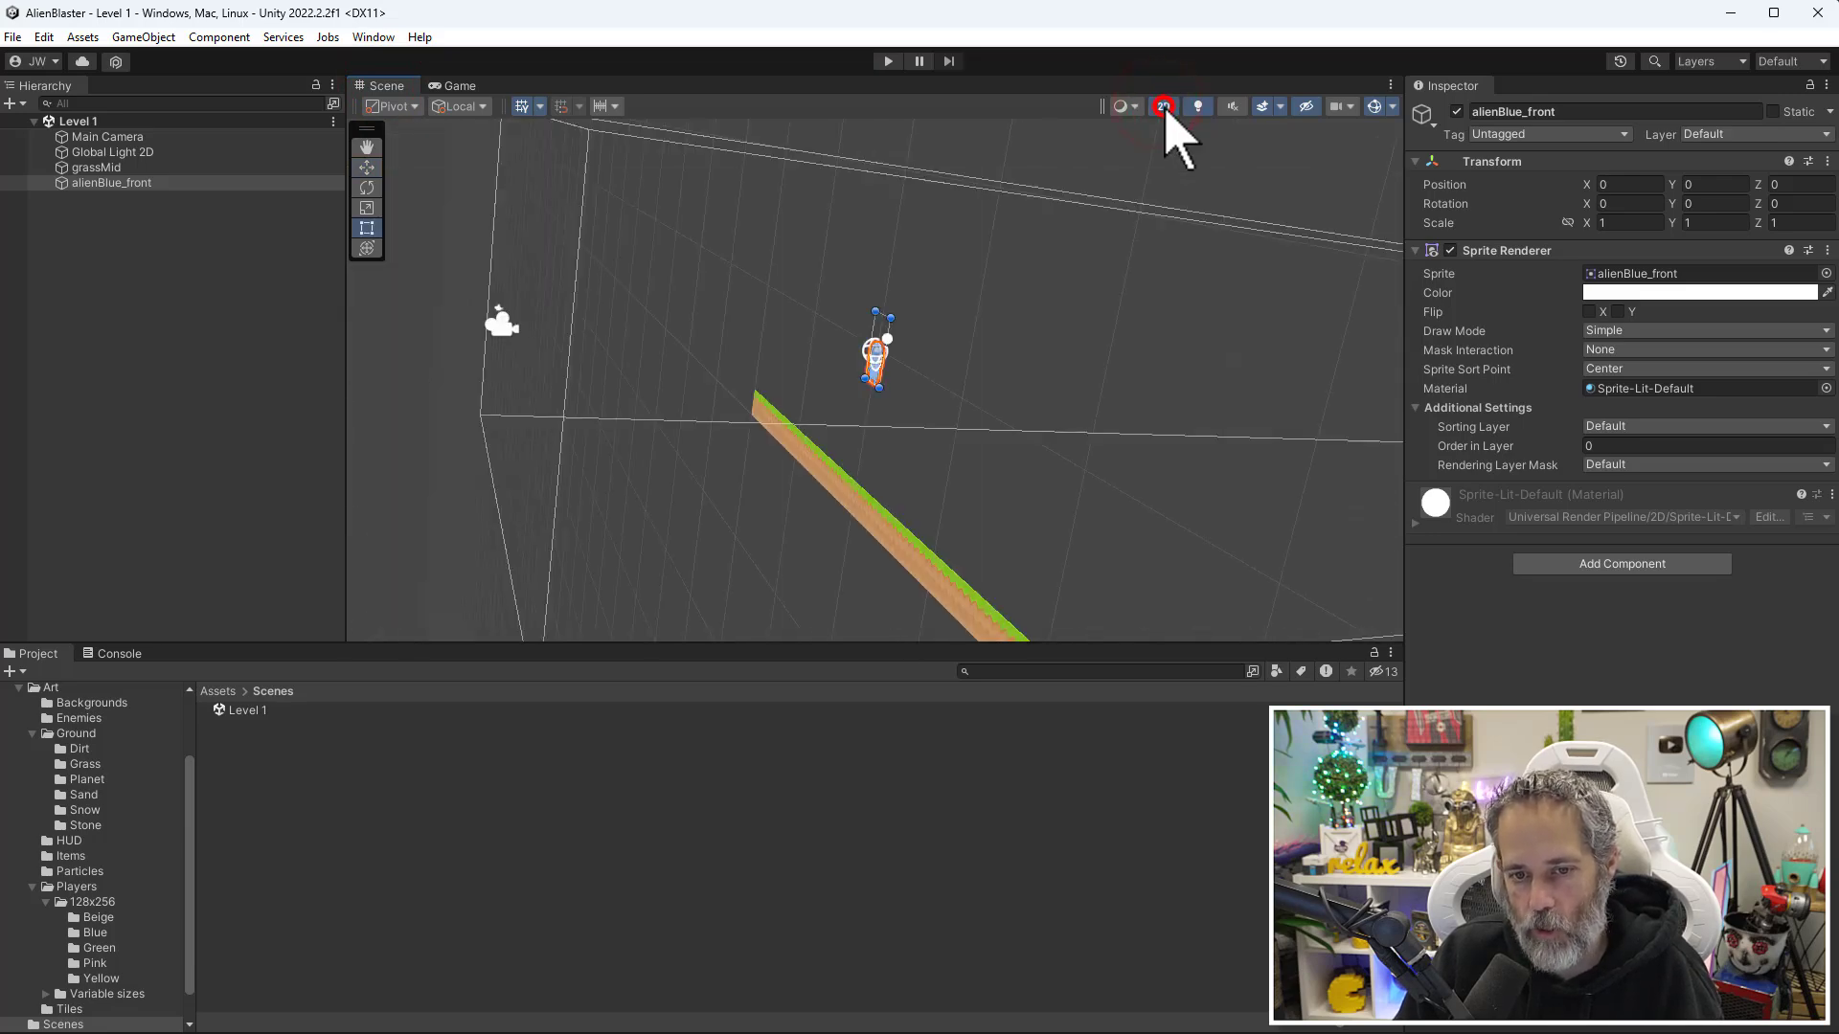
{"action": "left_click", "coordinate": [1164, 106]}
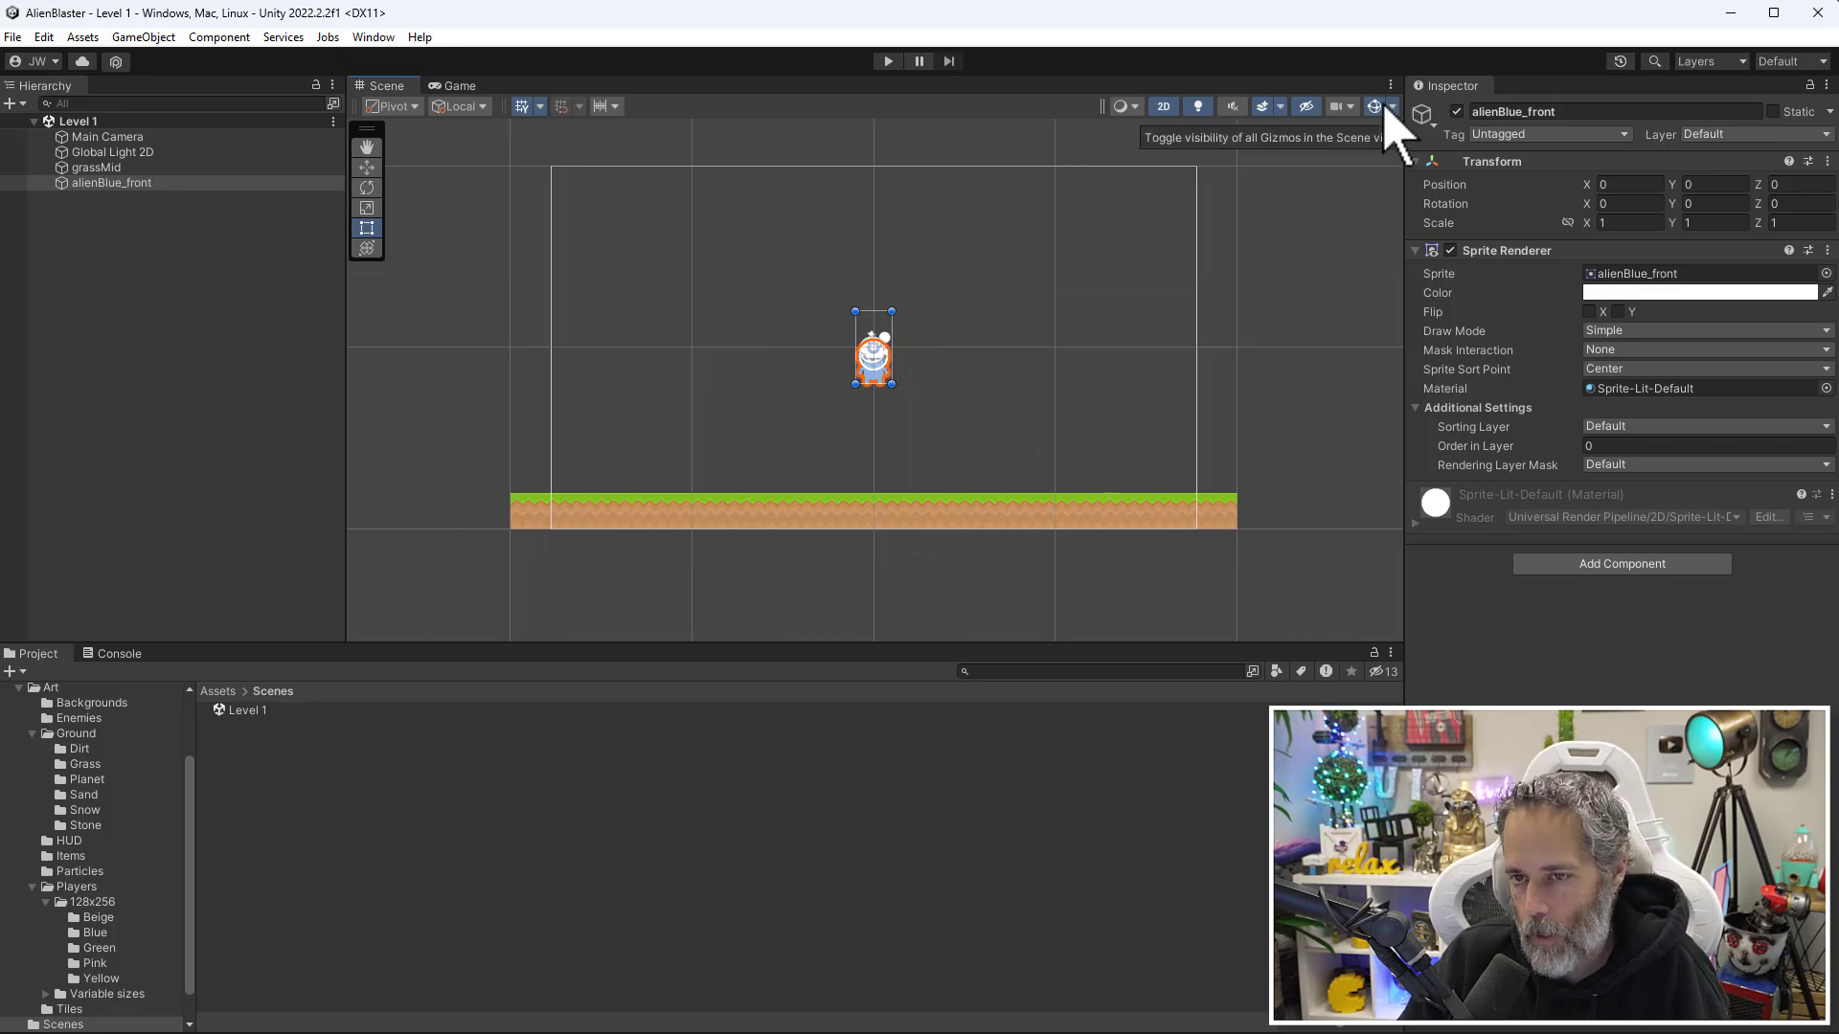
Turn the scene gizmos off.
{"action": "left_click", "coordinate": [1375, 106]}
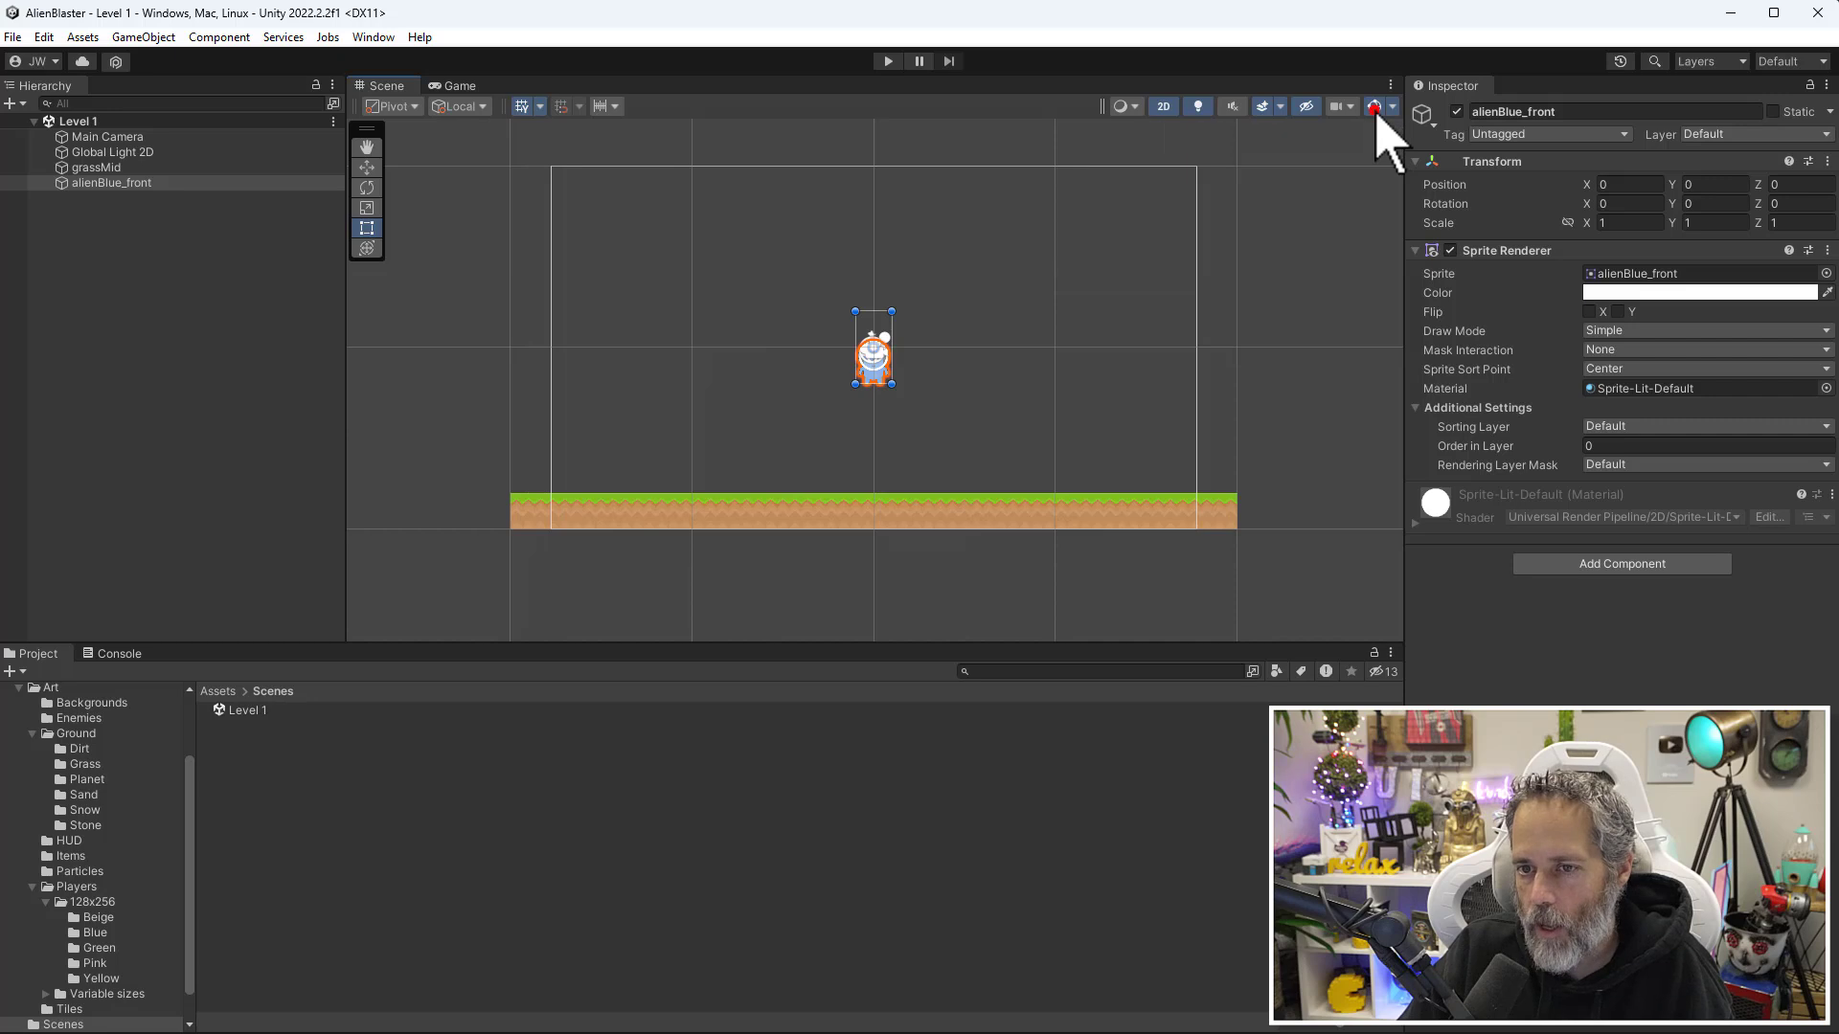
{"action": "left_click", "coordinate": [1375, 106]}
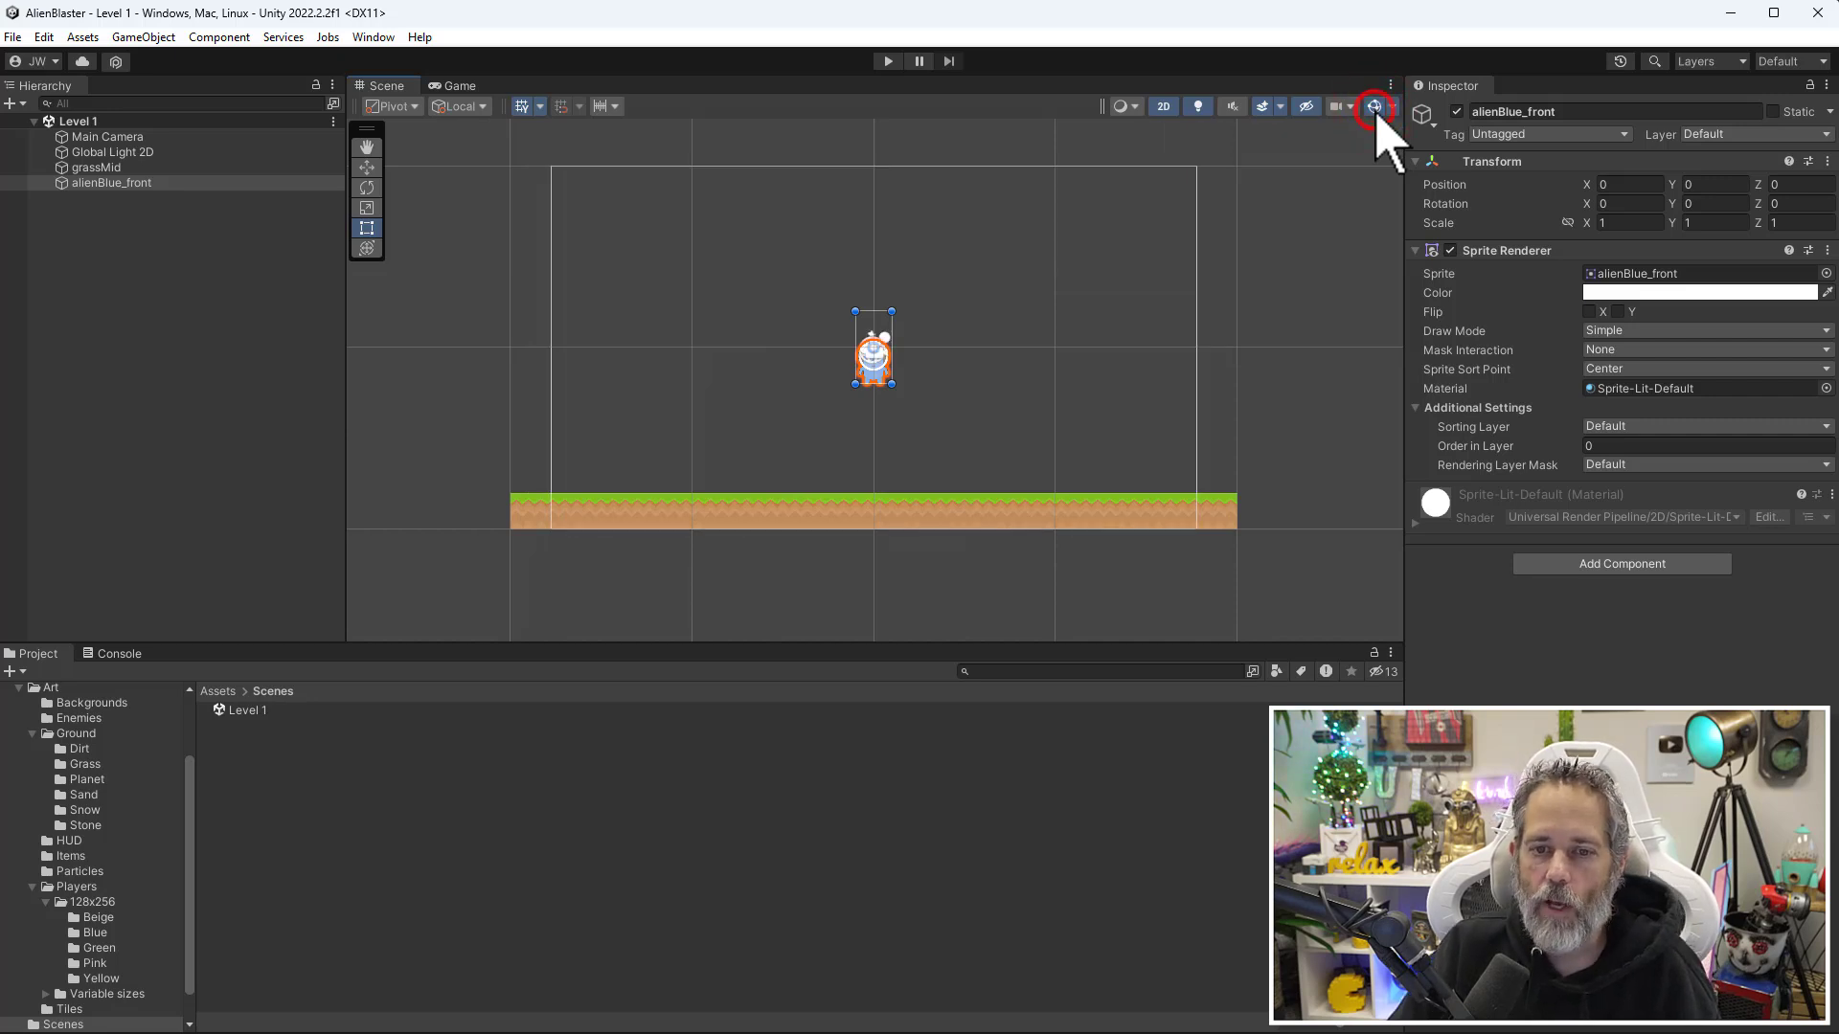
{"action": "left_click", "coordinate": [1376, 107]}
{"action": "left_click", "coordinate": [1375, 106]}
{"action": "left_click", "coordinate": [1375, 107]}
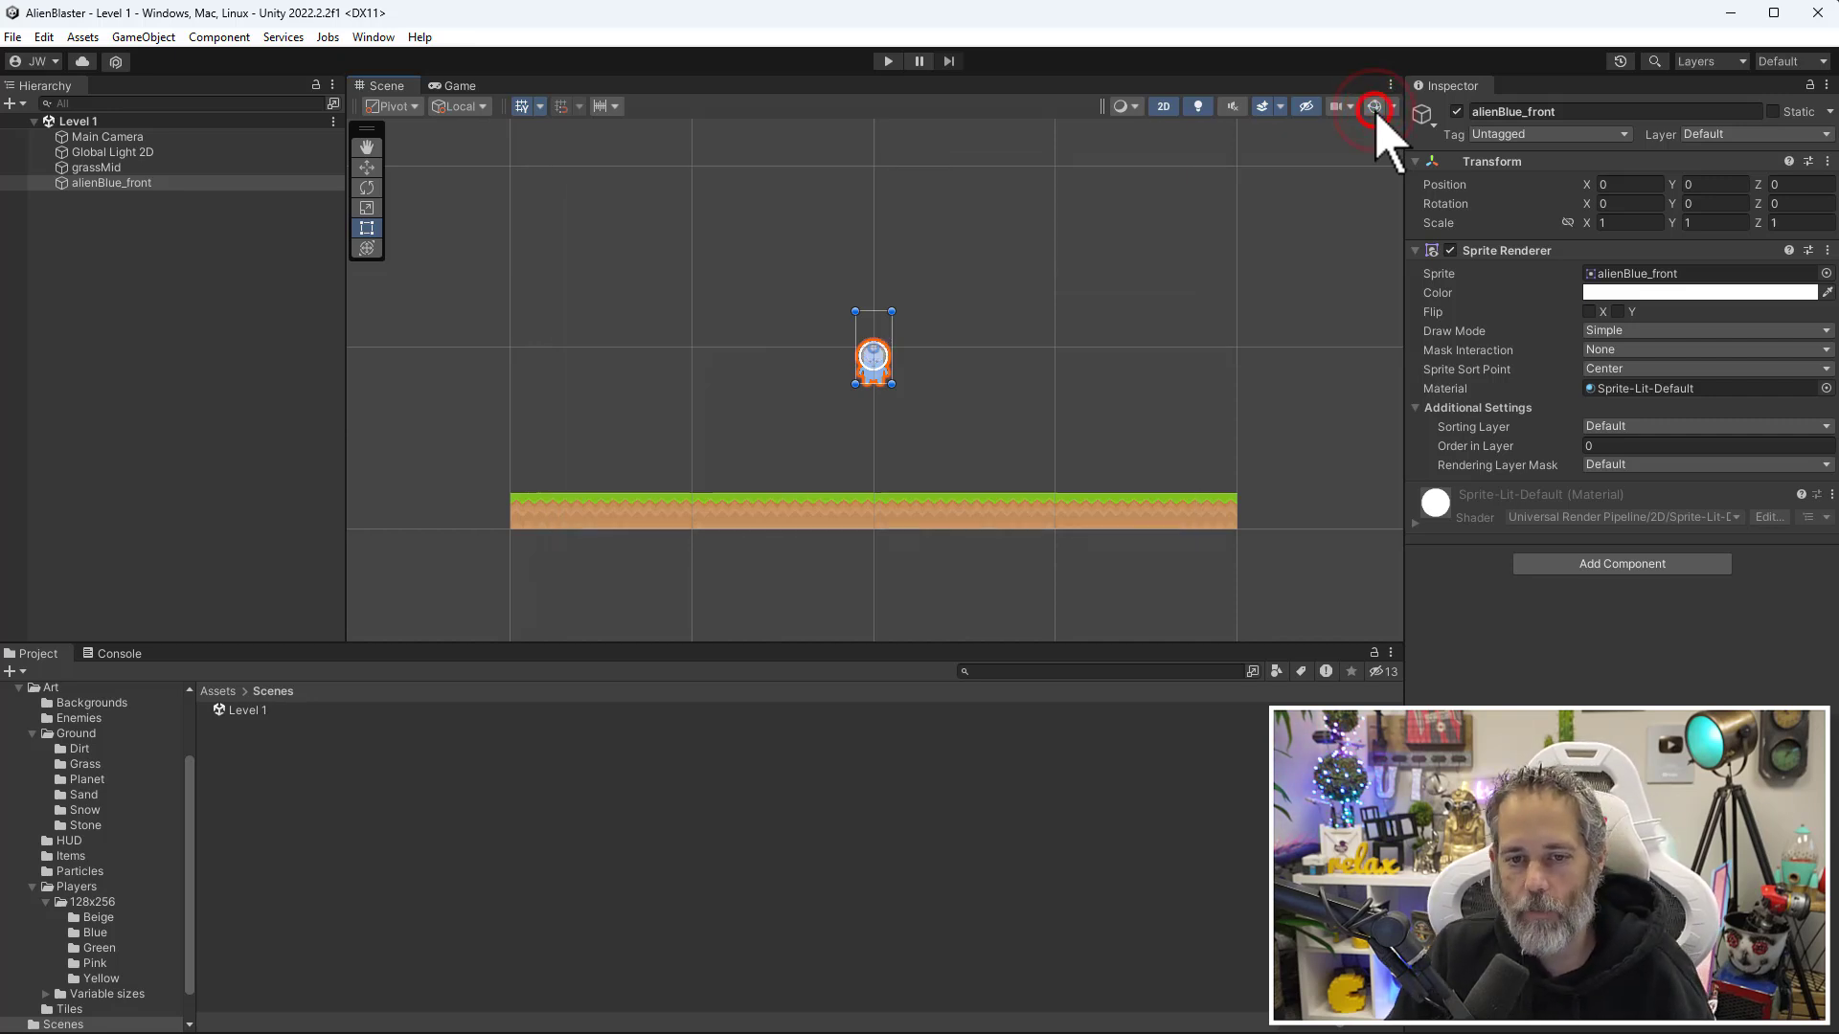
{"action": "left_click", "coordinate": [1375, 106]}
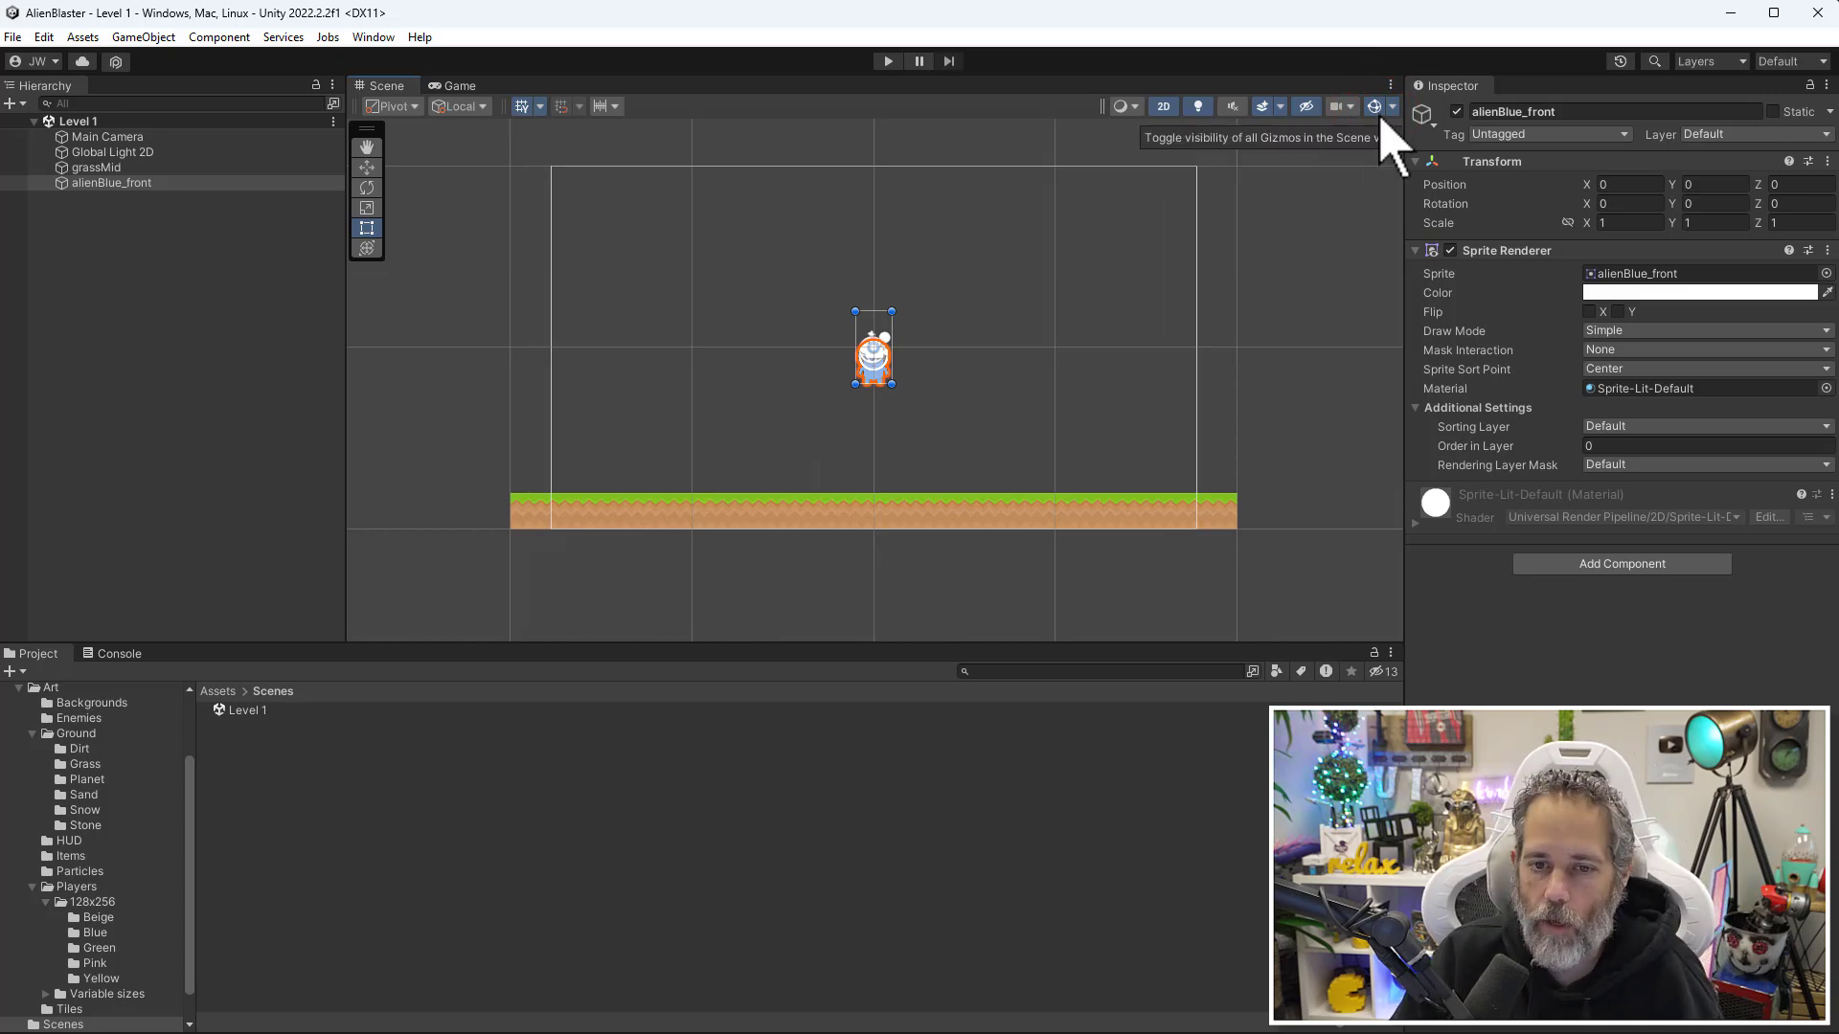
{"action": "left_click", "coordinate": [1376, 107]}
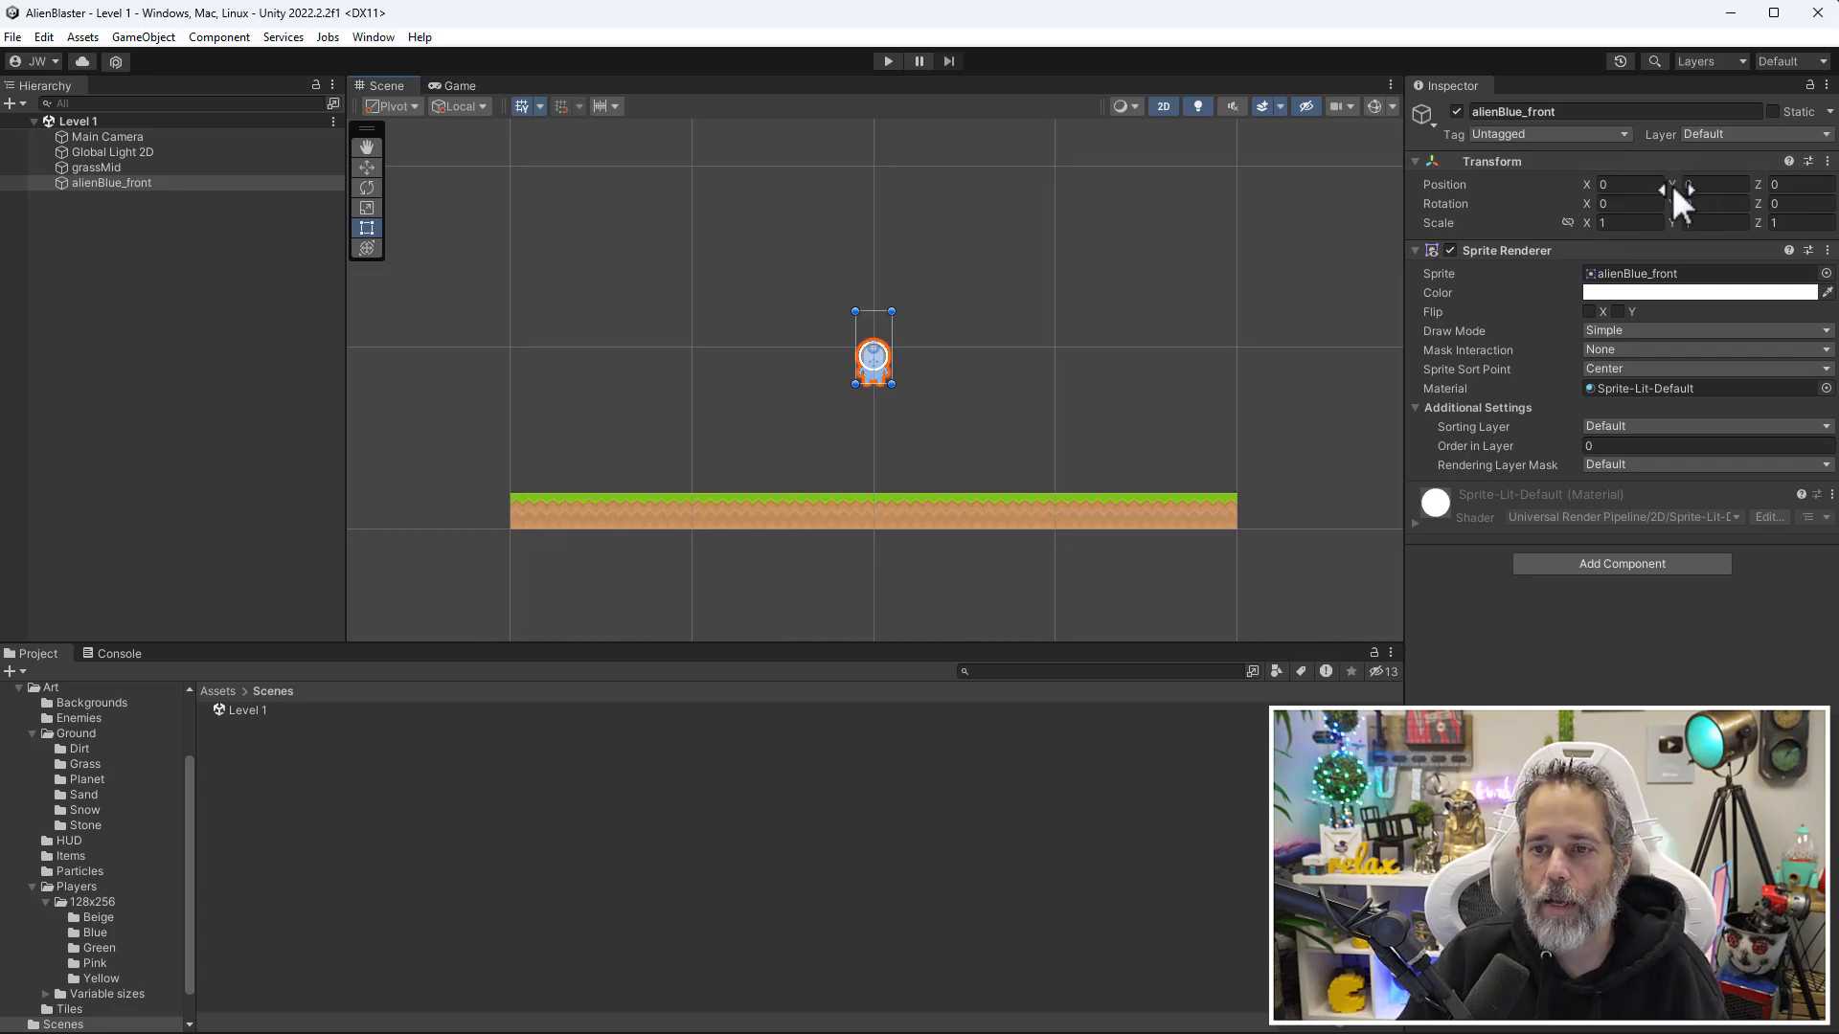
Set alienBlue_front's Transform Position Y to 0.
{"action": "mouse_move", "coordinate": [1673, 186]}
{"action": "left_mouse_down"}
{"action": "mouse_move", "coordinate": [1683, 234]}
{"action": "mouse_move", "coordinate": [1657, 284]}
{"action": "mouse_move", "coordinate": [1691, 192]}
{"action": "mouse_move", "coordinate": [1675, 287]}
{"action": "mouse_move", "coordinate": [1703, 199]}
{"action": "left_mouse_up"}
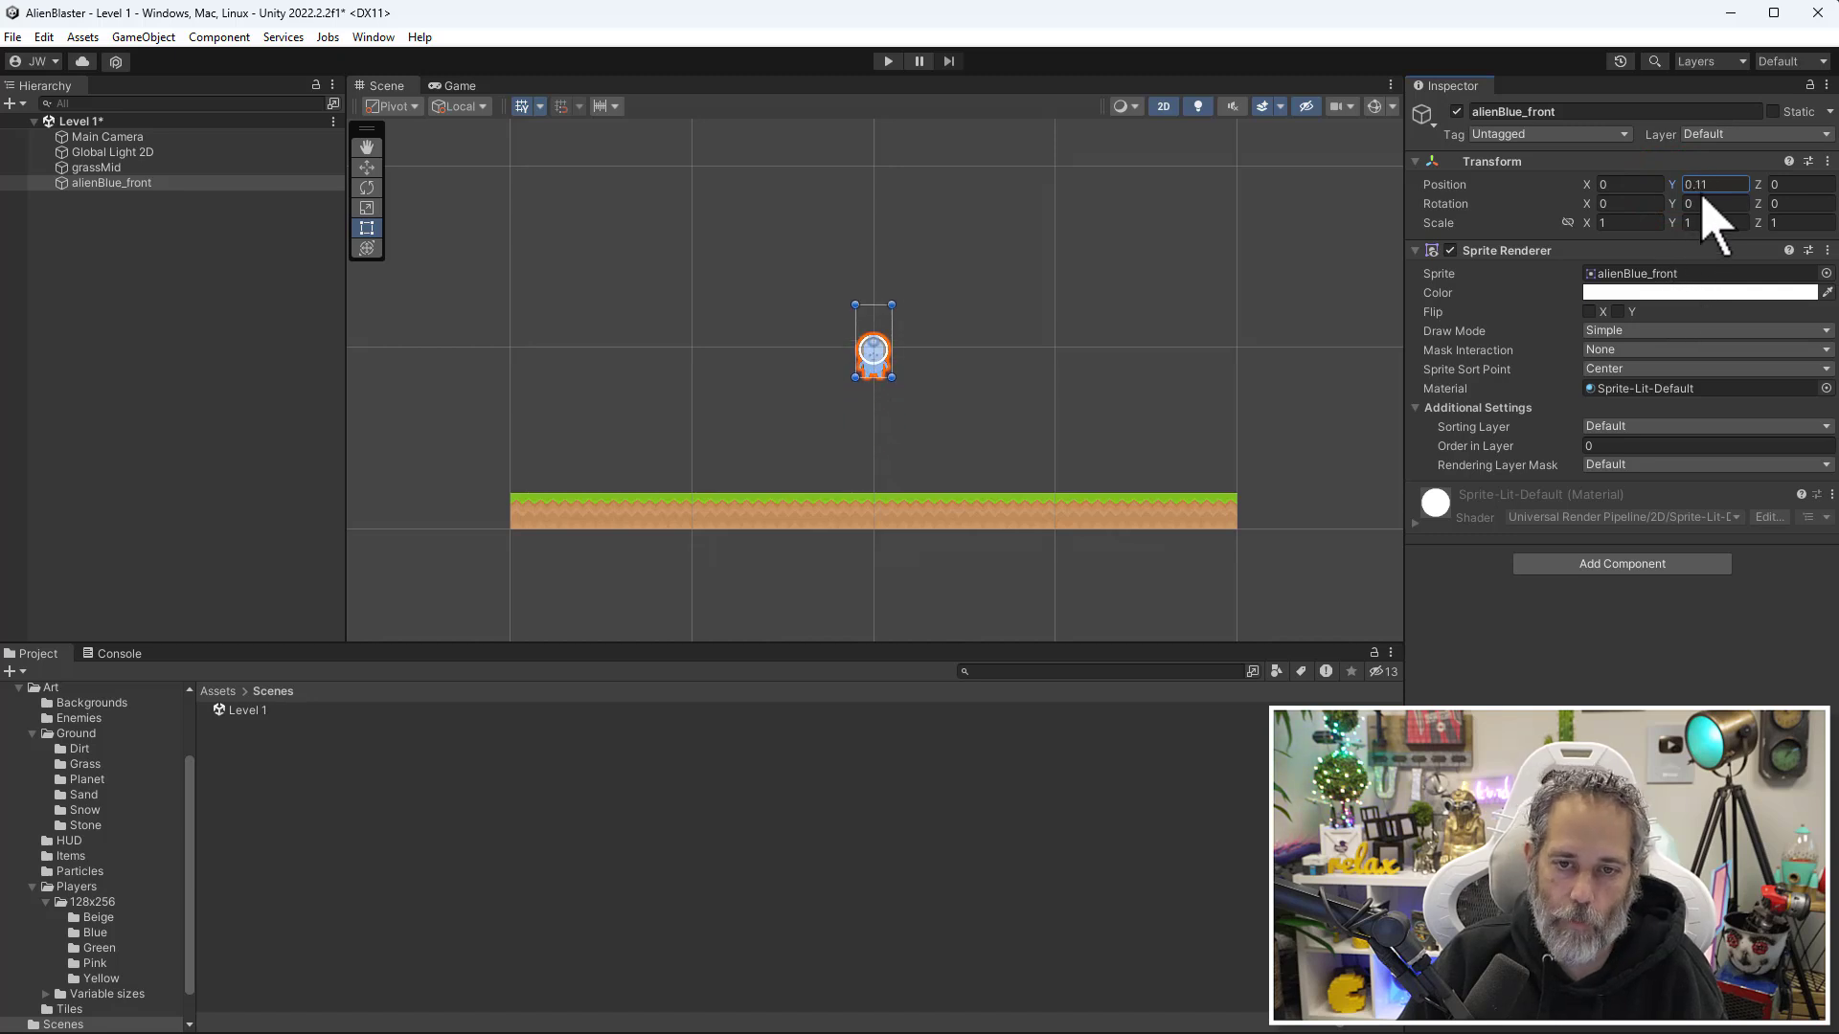
{"action": "left_click", "coordinate": [1734, 184]}
{"action": "type", "text": "0"}
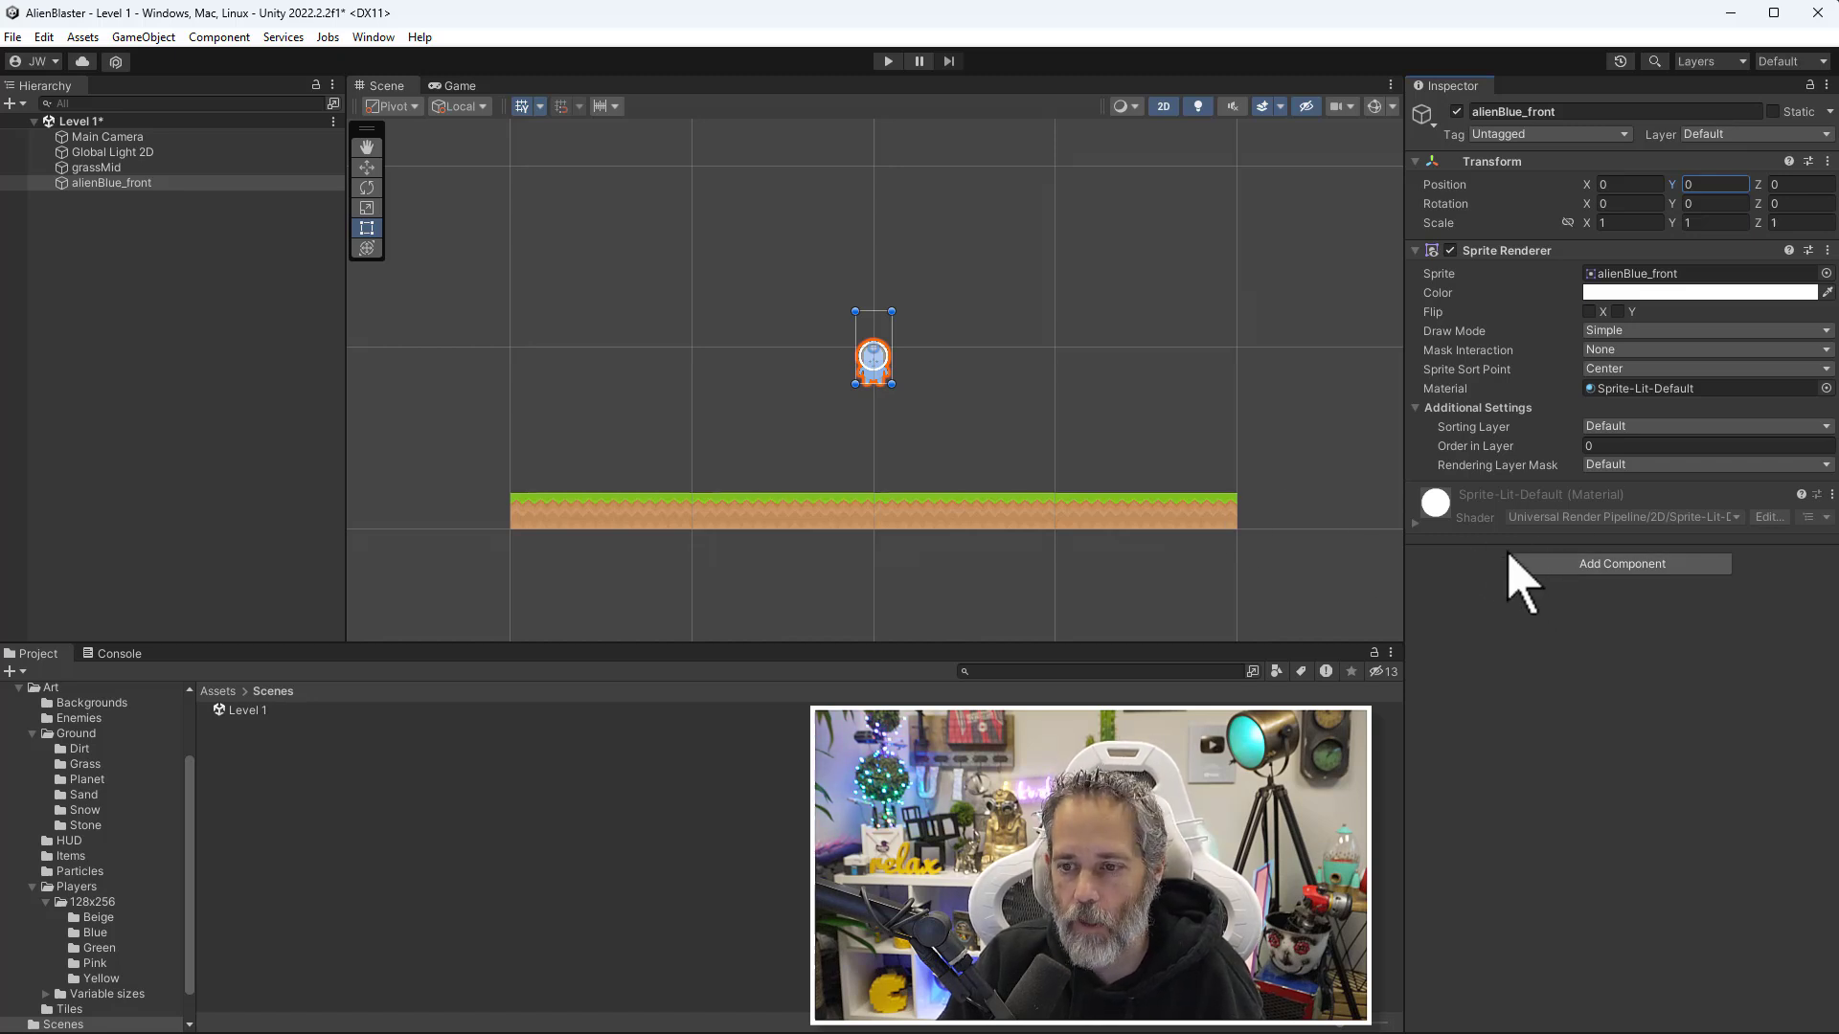
Add a Rigidbody 2D component from Physics 2D to the alien.
{"action": "left_click", "coordinate": [1547, 565]}
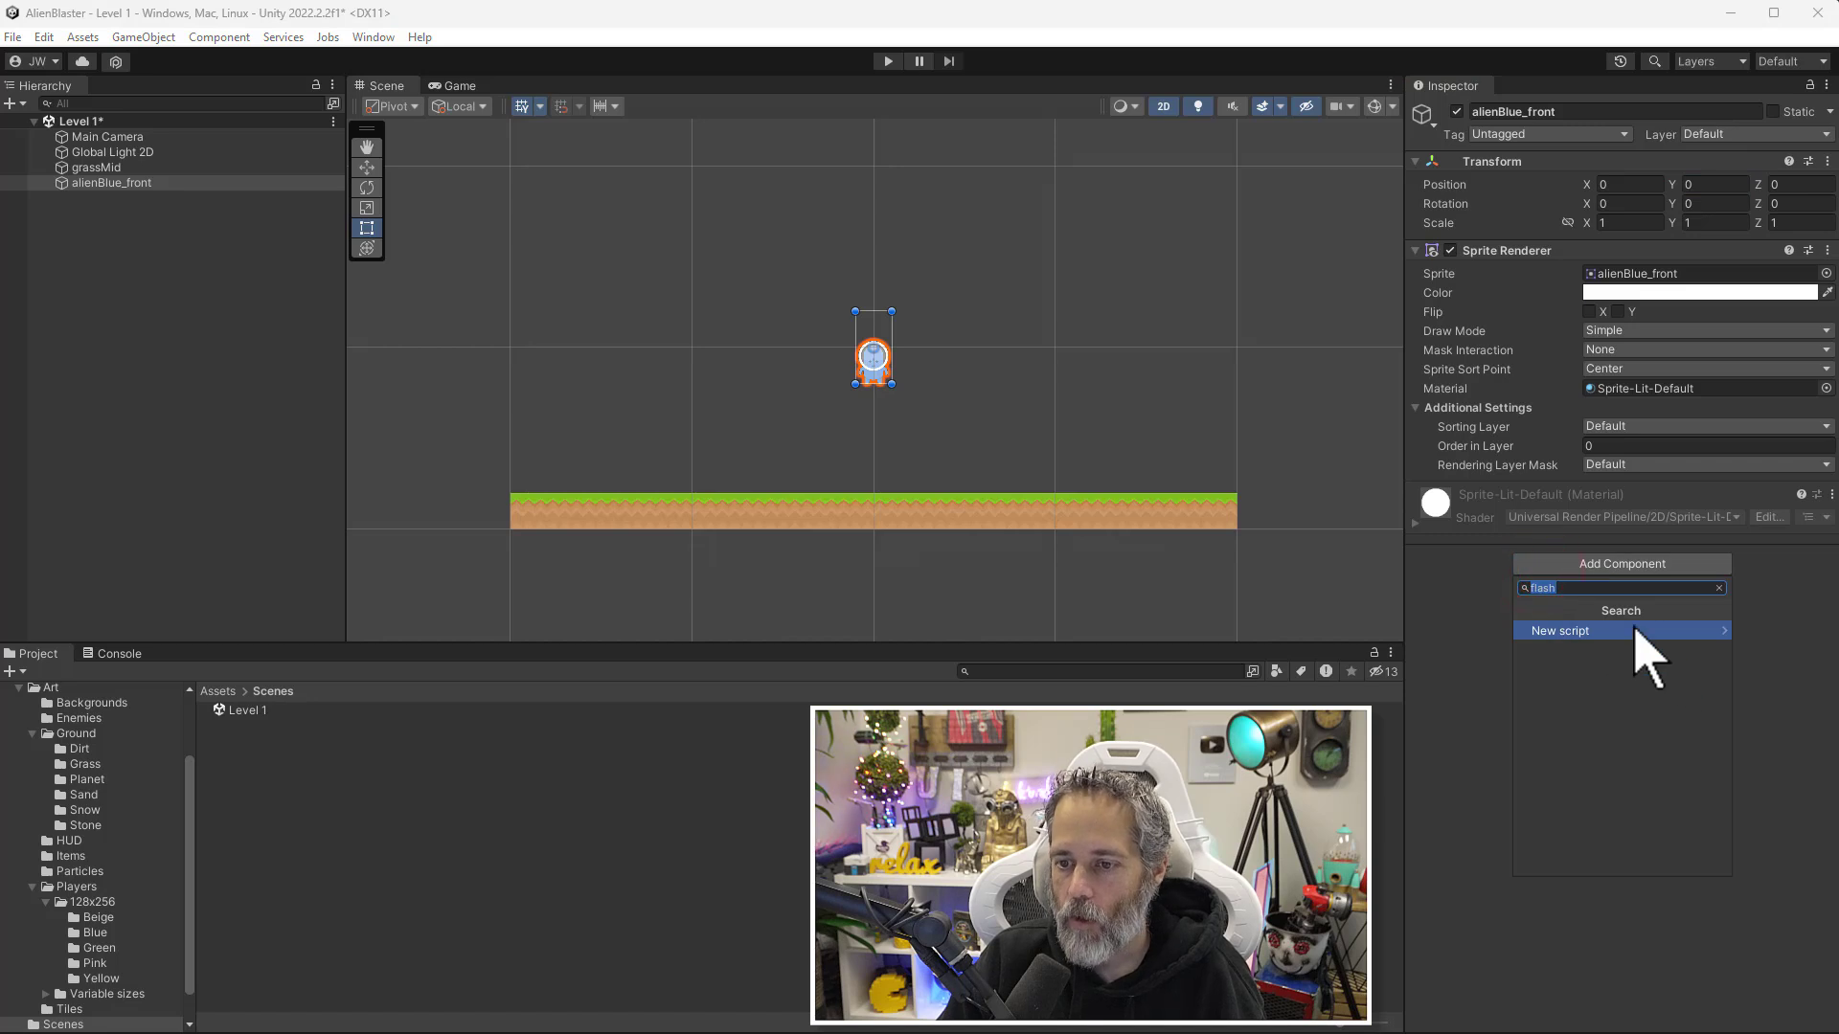
{"action": "key", "text": "BackSpace"}
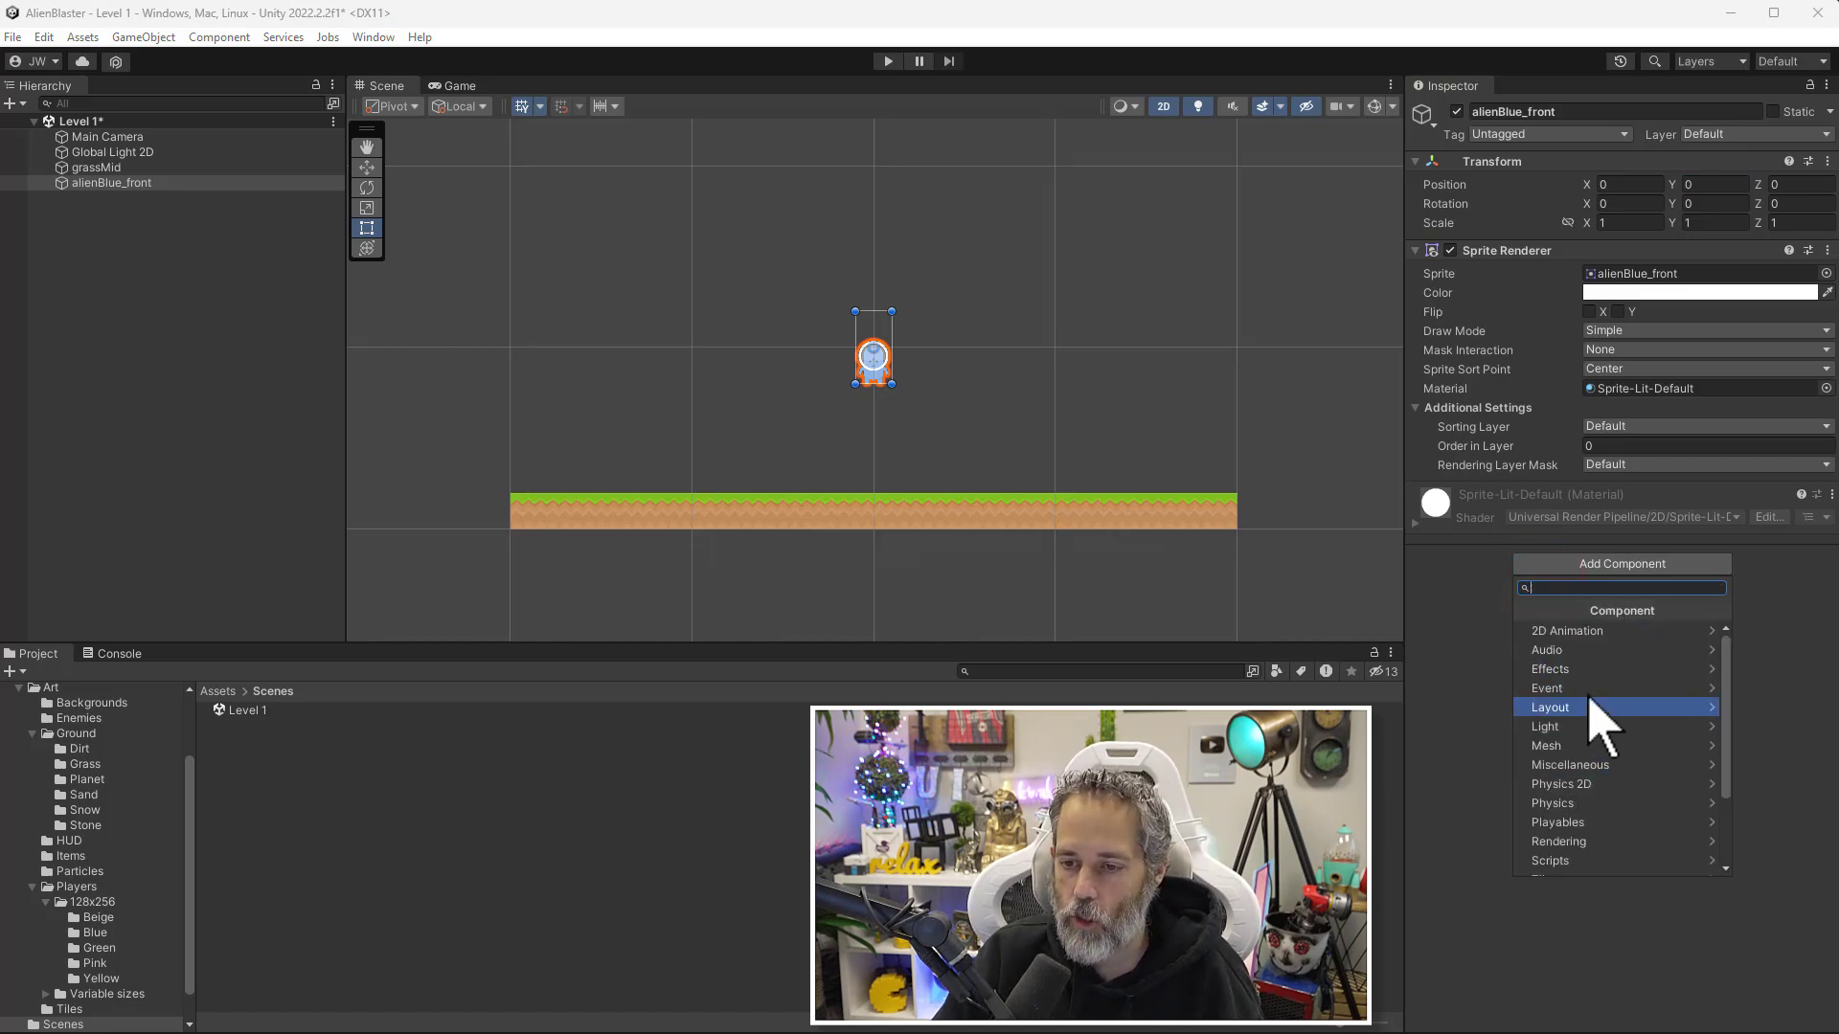
{"action": "scroll", "coordinate": [1619, 805], "scroll_direction": "down", "scroll_amount": 3}
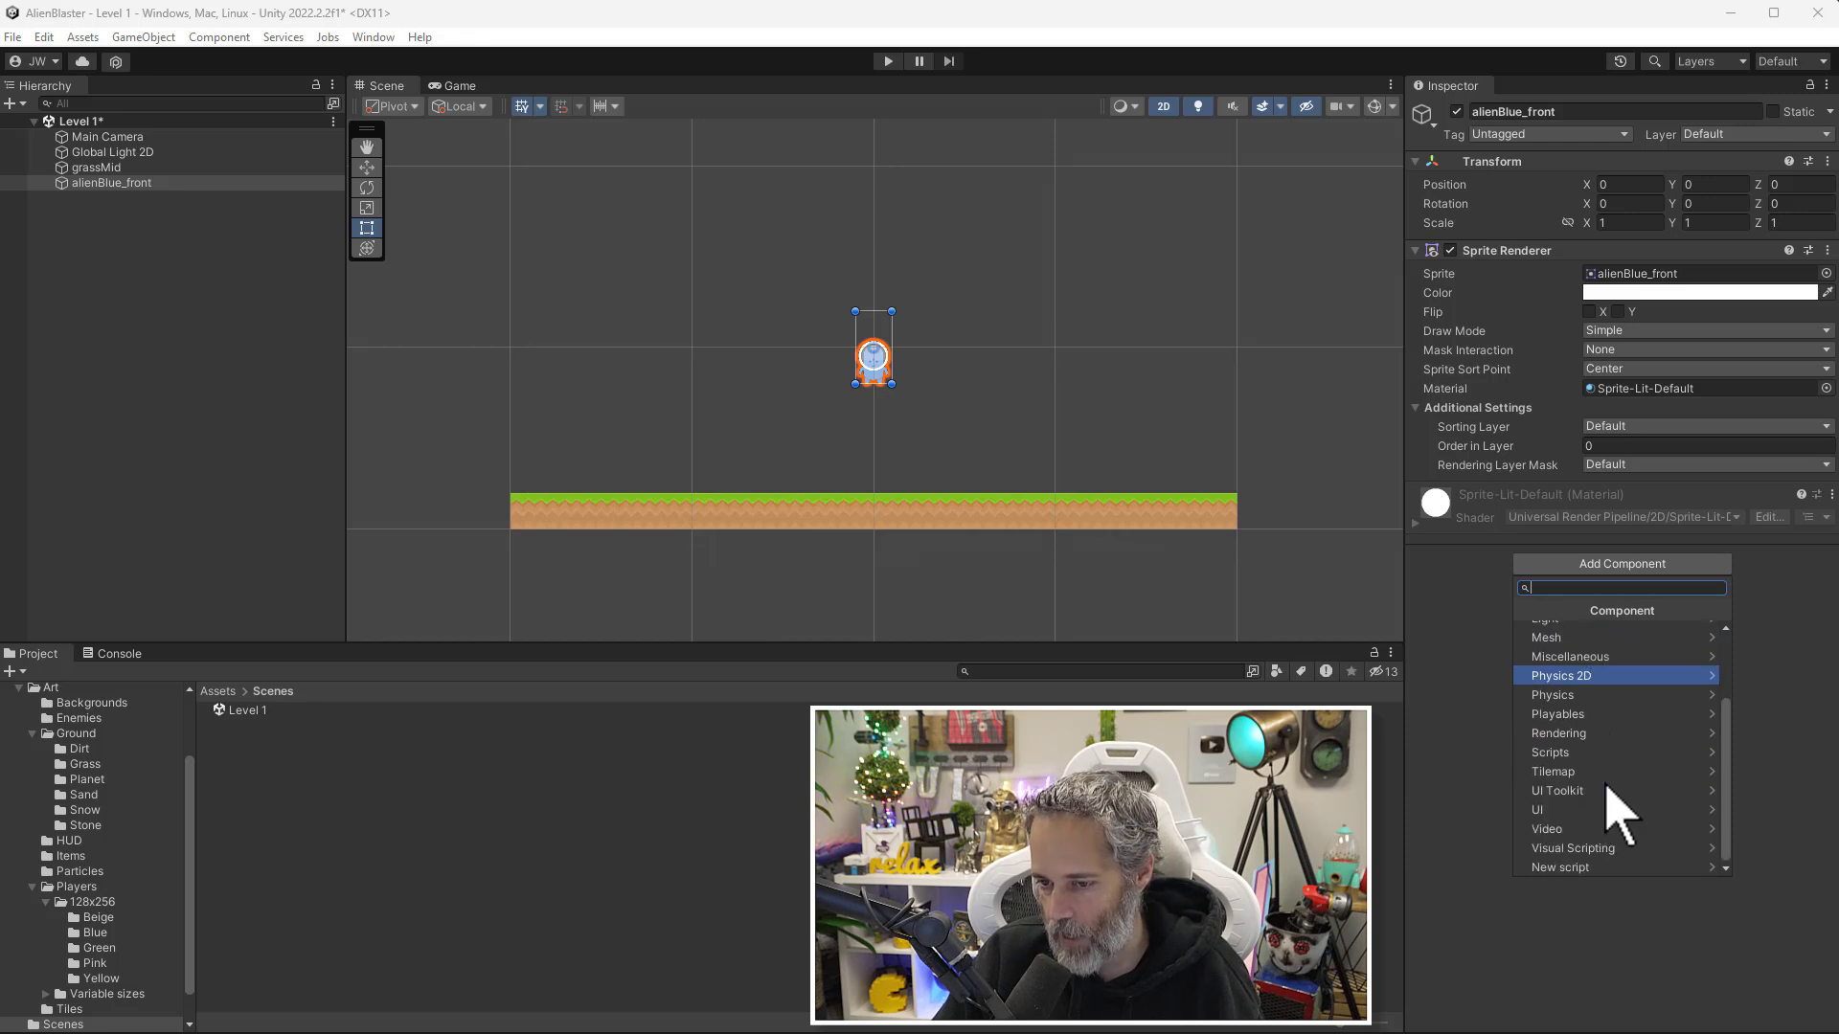
{"action": "left_click", "coordinate": [1631, 670]}
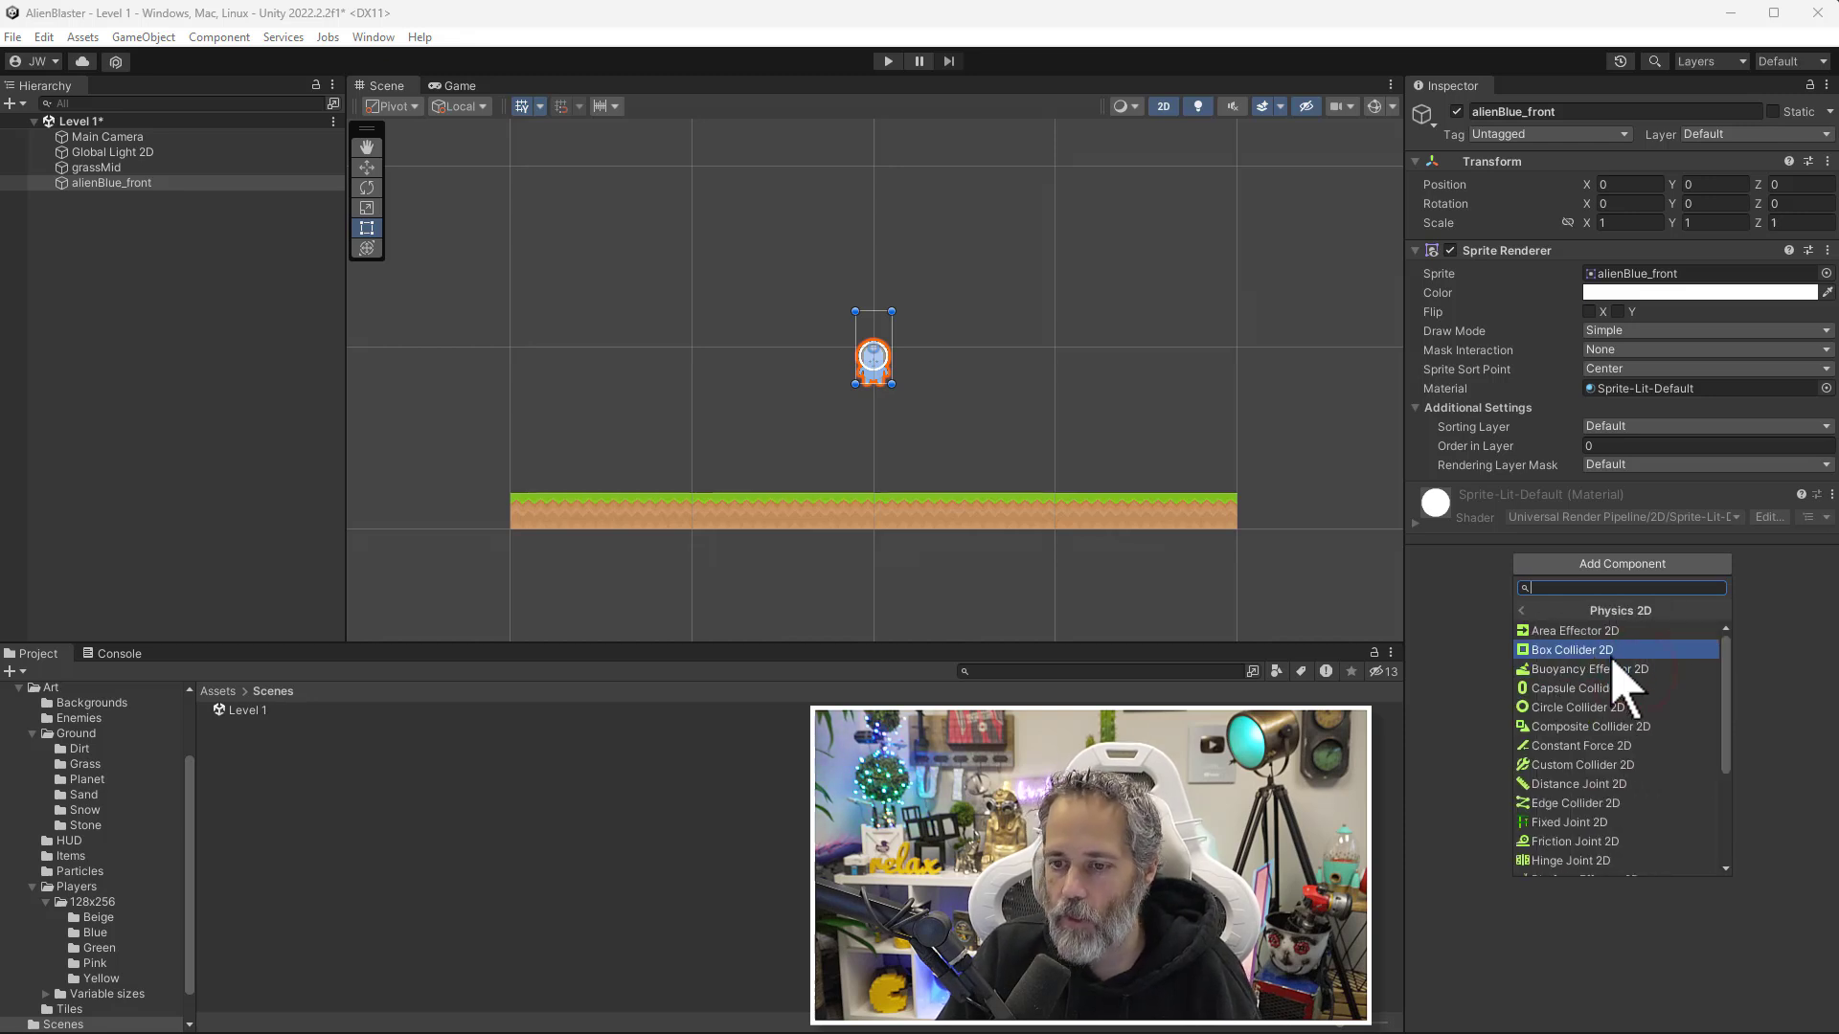
{"action": "scroll", "coordinate": [1618, 700], "scroll_direction": "down", "scroll_amount": 3}
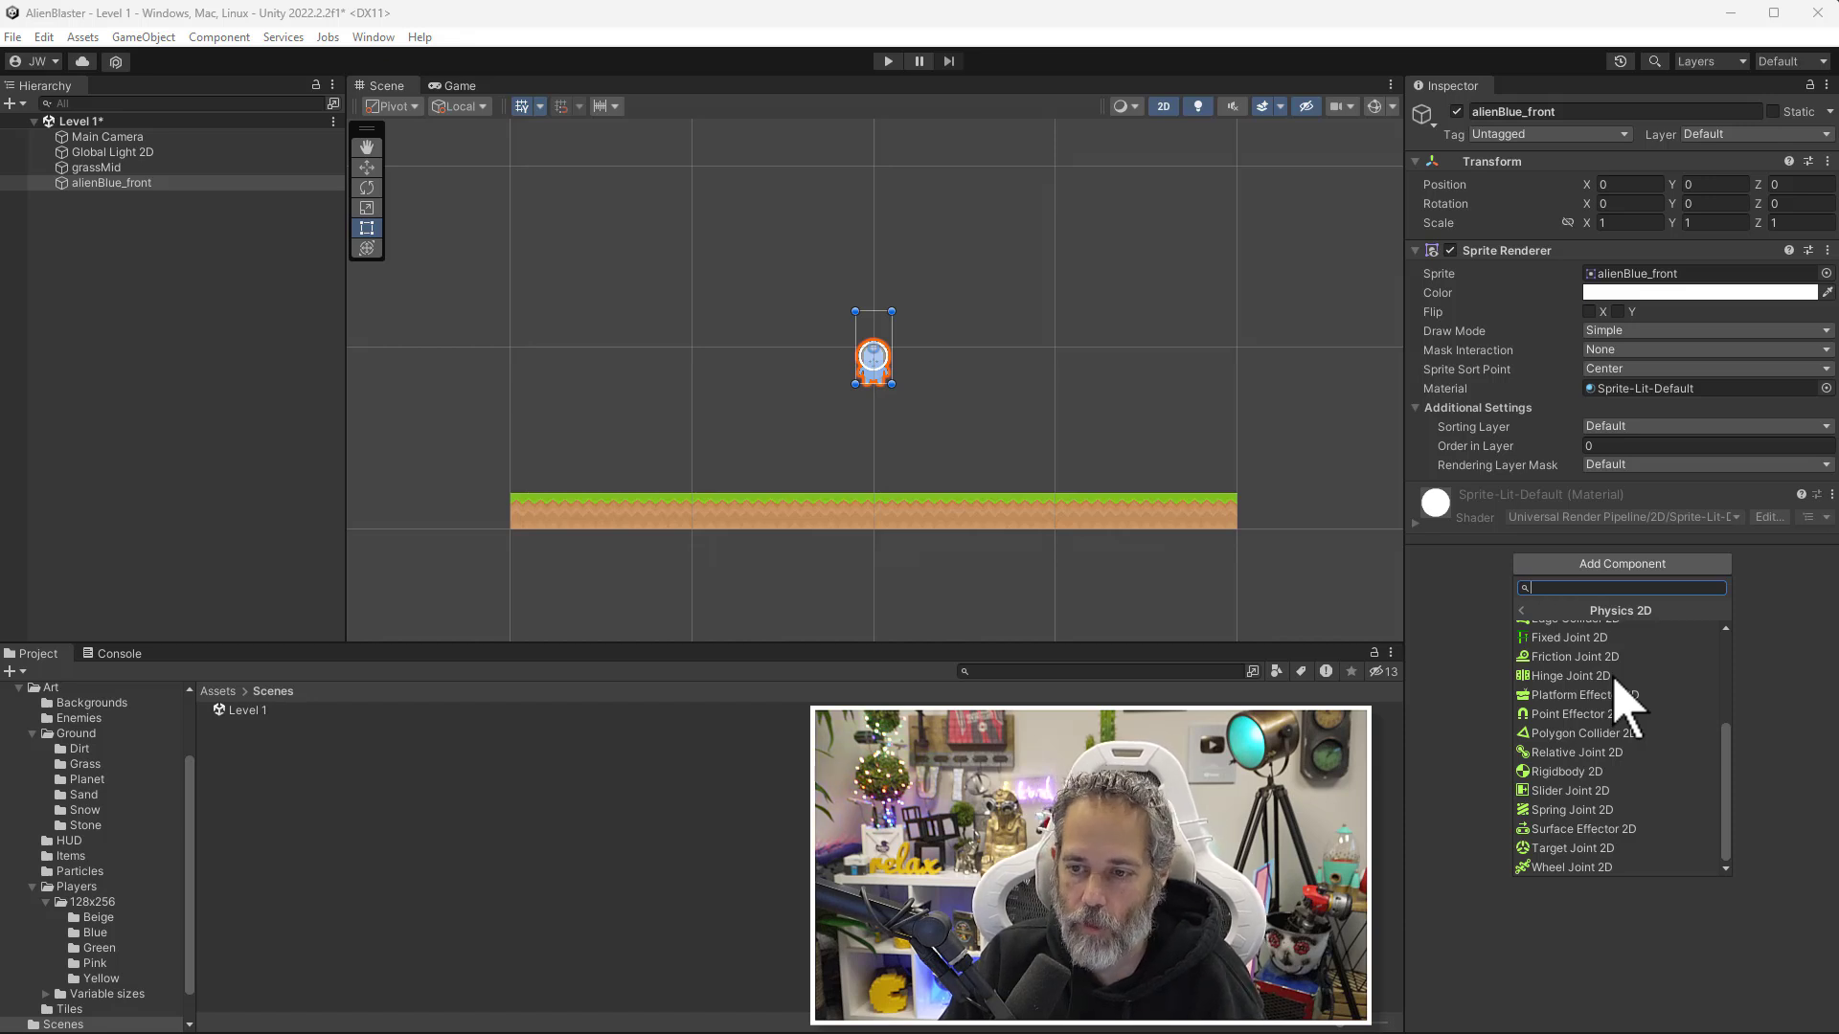
{"action": "left_click", "coordinate": [1617, 772]}
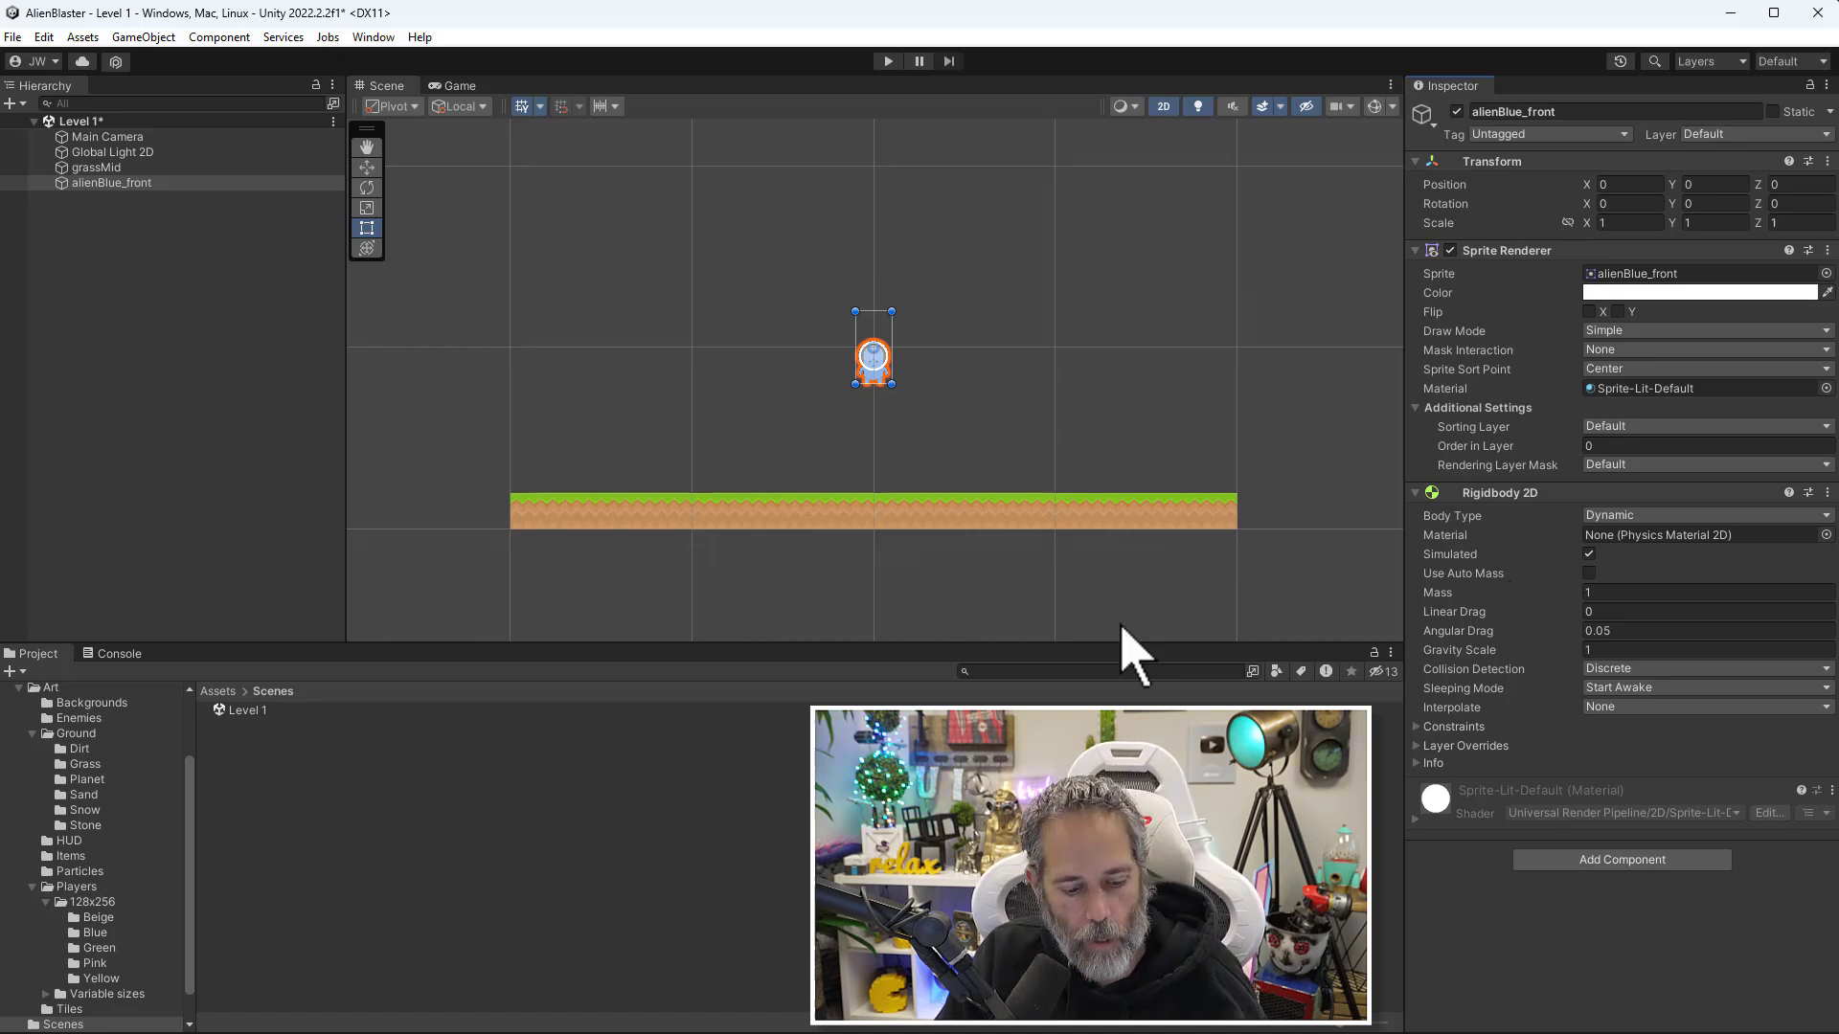
Save the Level 1 scene, then run a test to watch the alien fall and stop it.
{"action": "key", "text": "ctrl+s"}
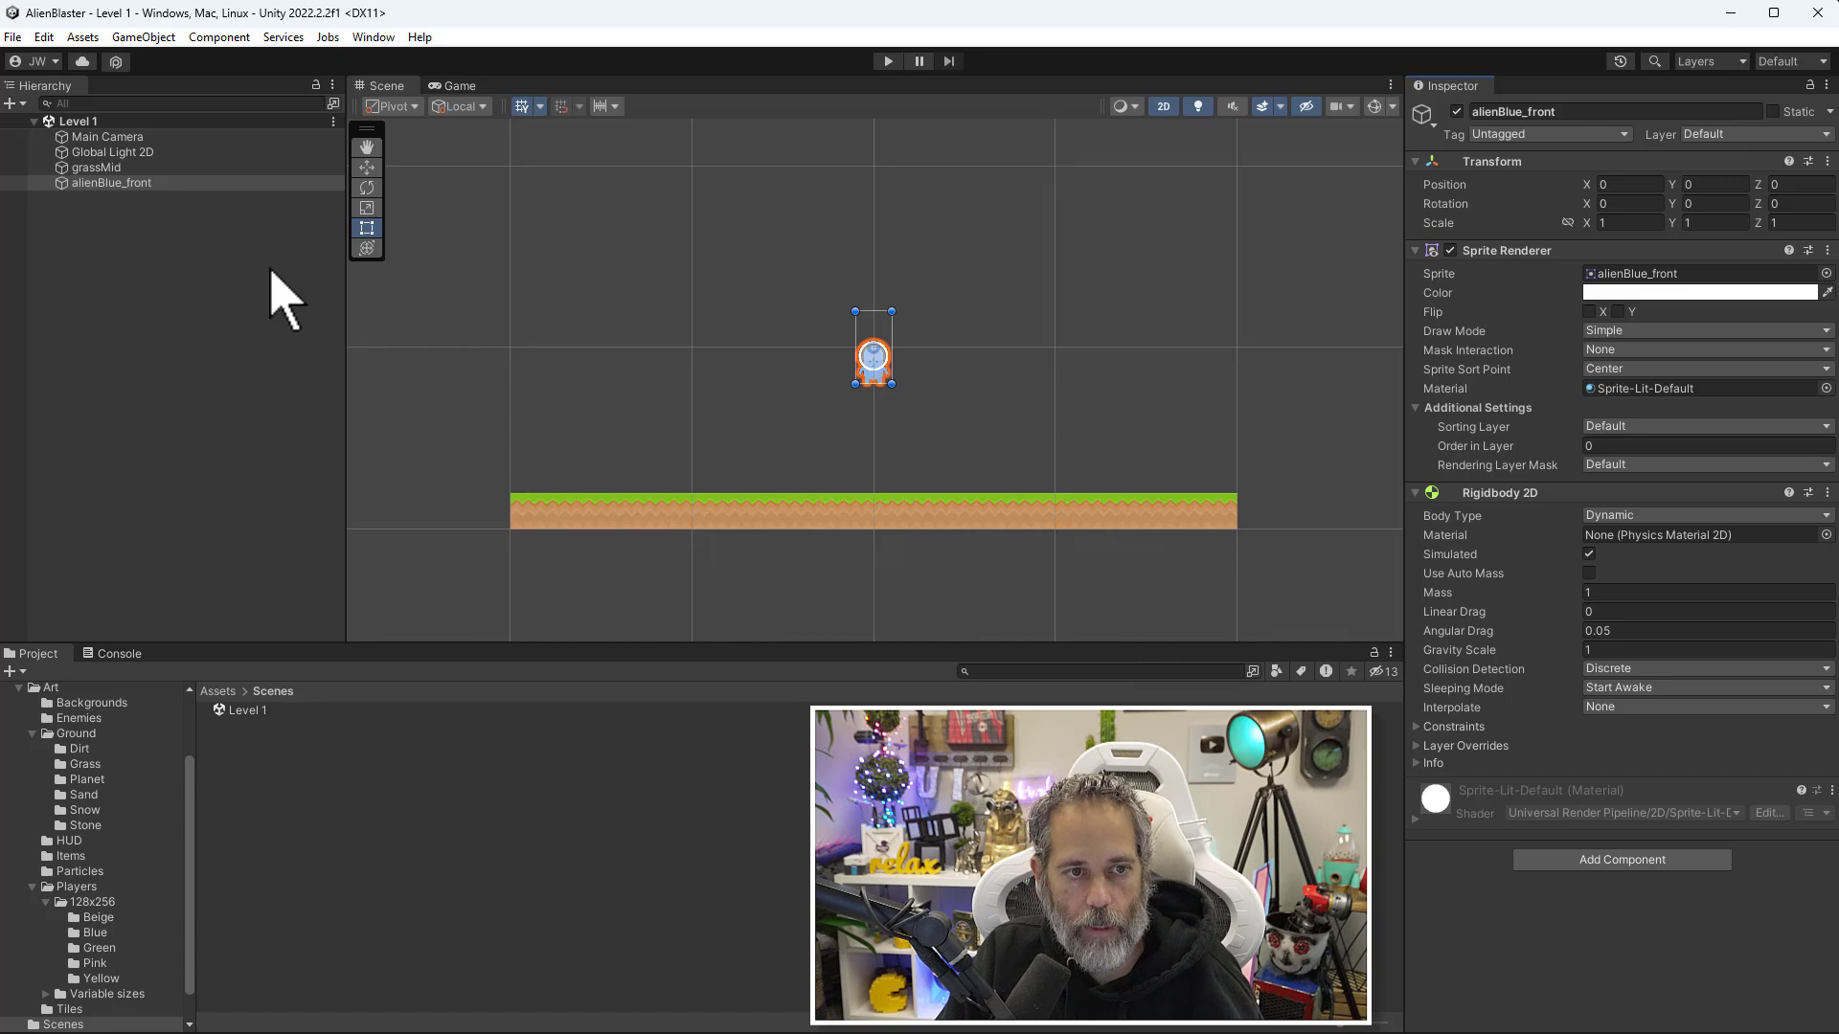
{"action": "left_click", "coordinate": [887, 62]}
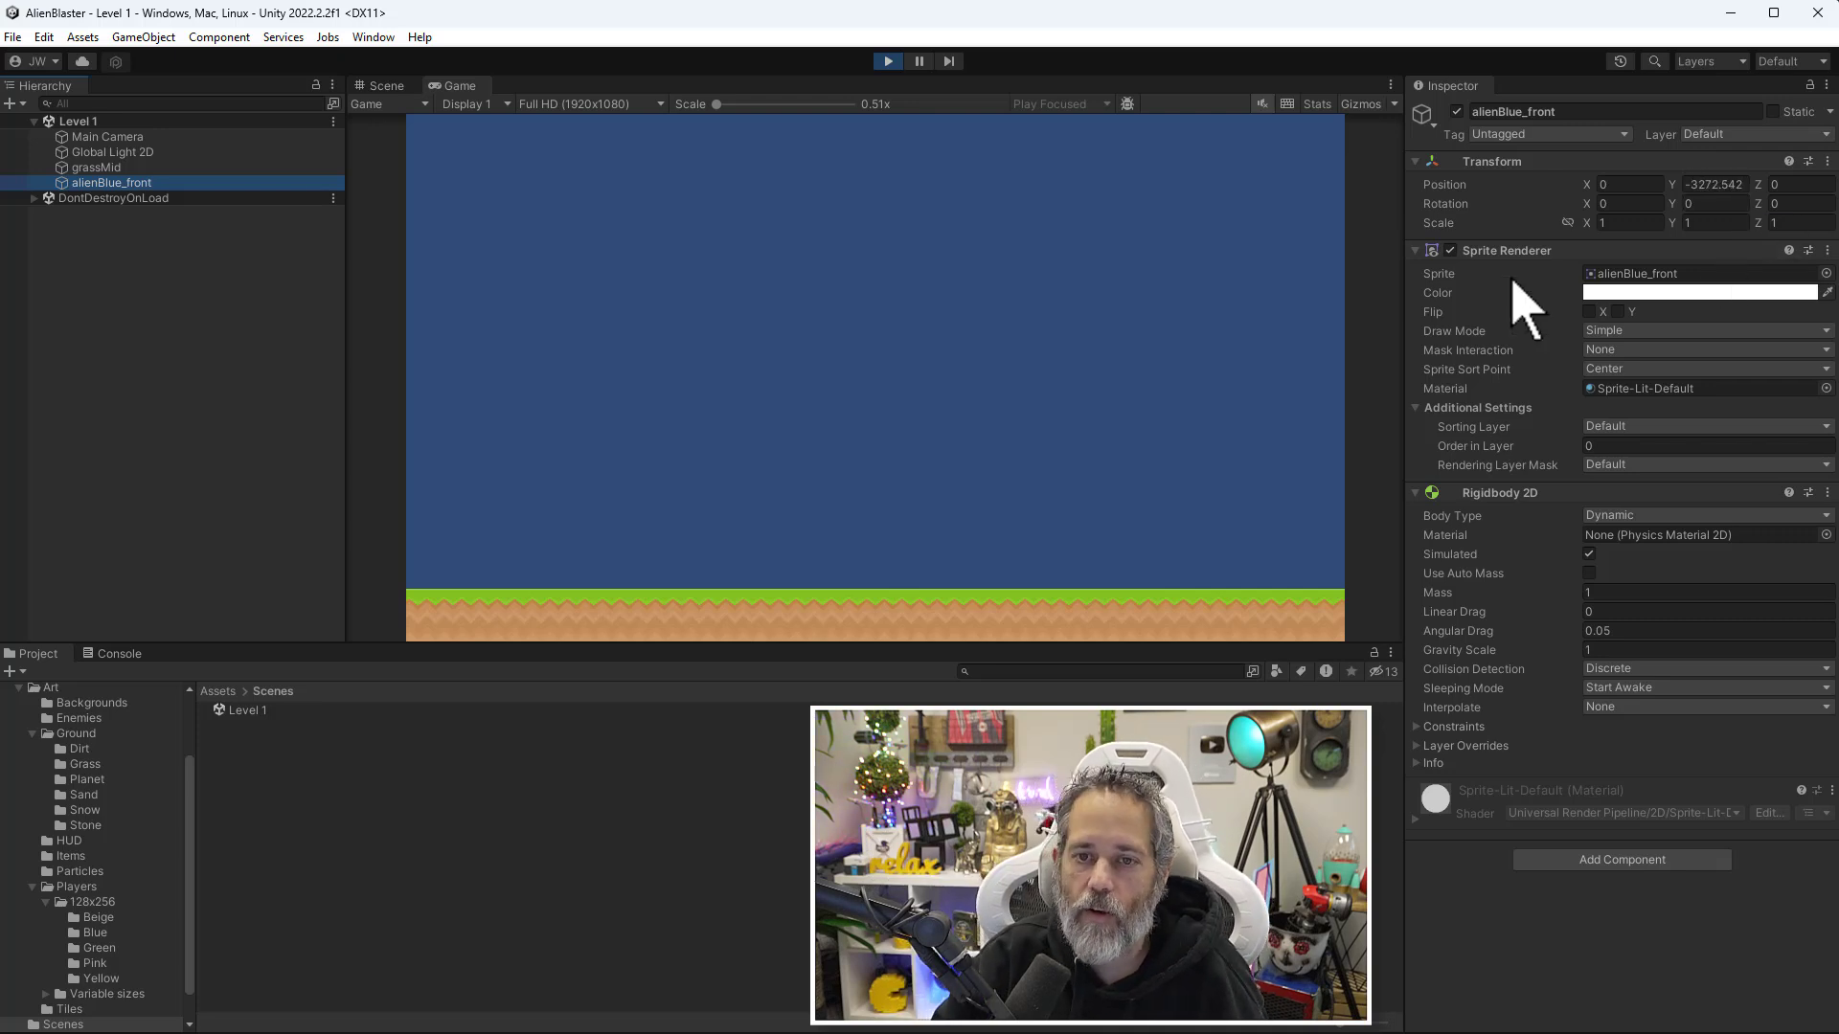
{"action": "left_click", "coordinate": [887, 61]}
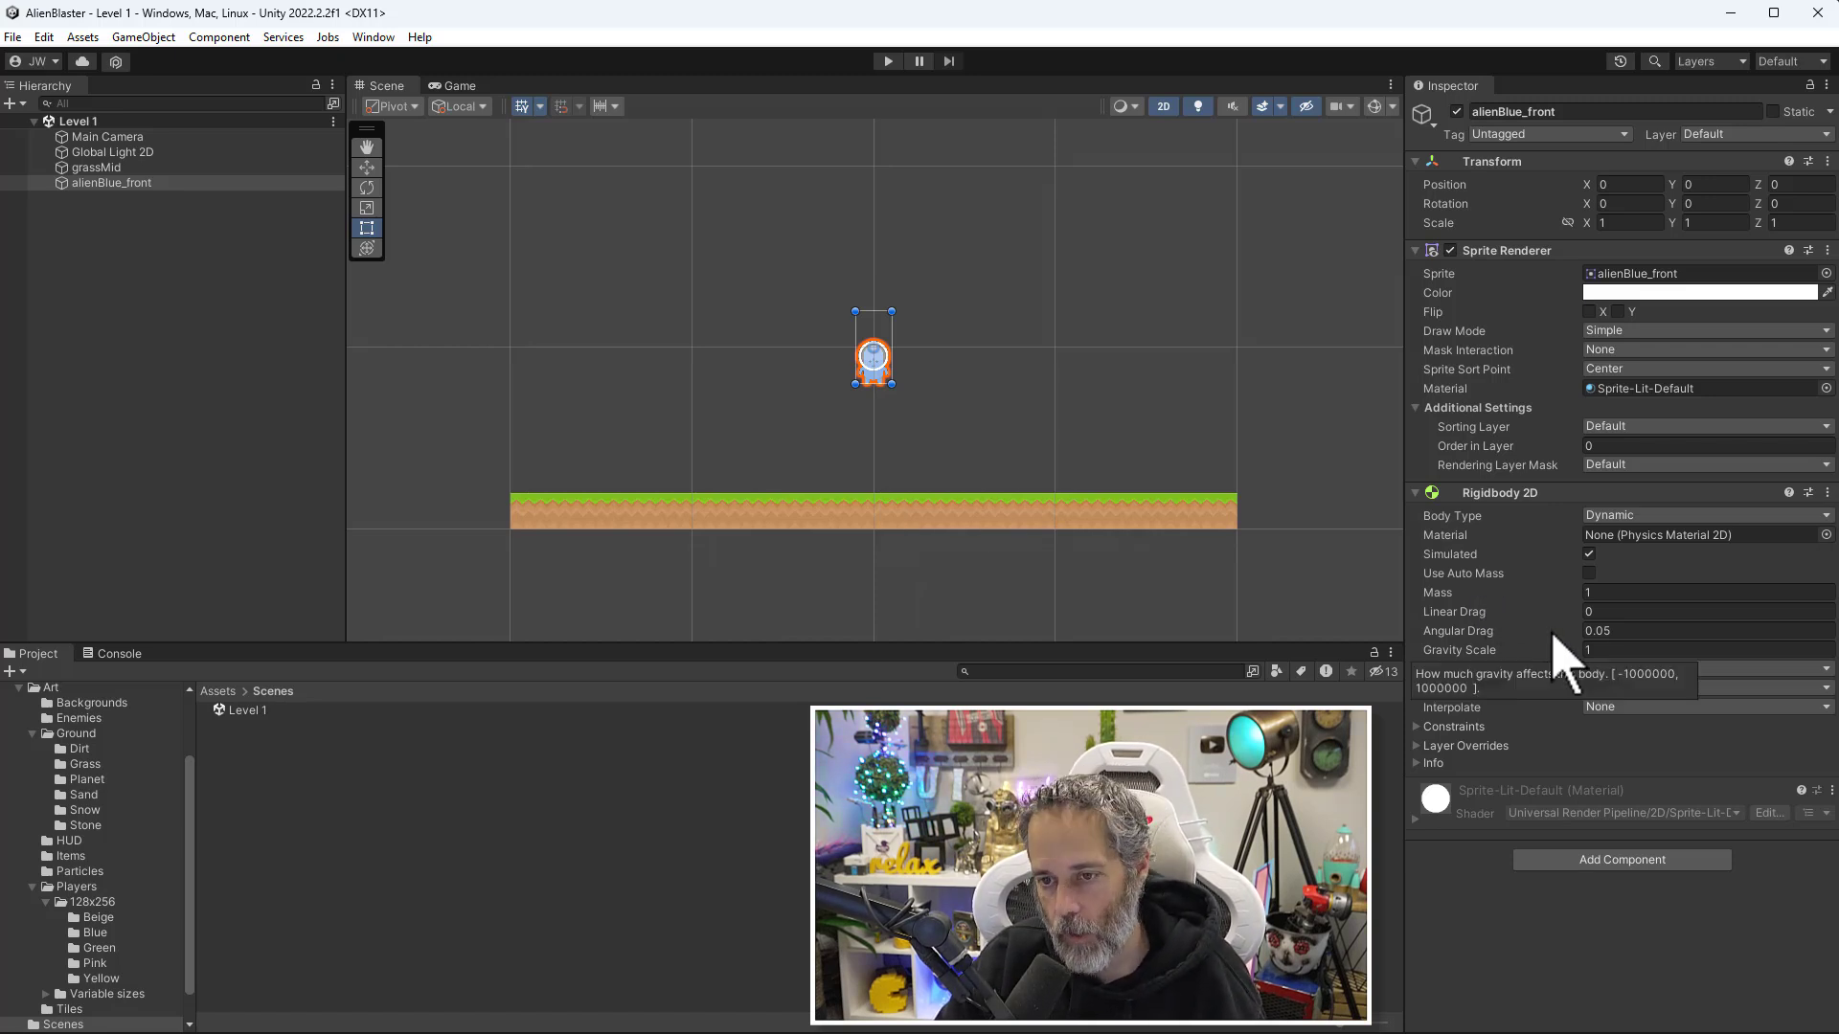
Collapse the Sprite Renderer and Rigidbody 2D component headers.
{"action": "left_click", "coordinate": [1518, 252]}
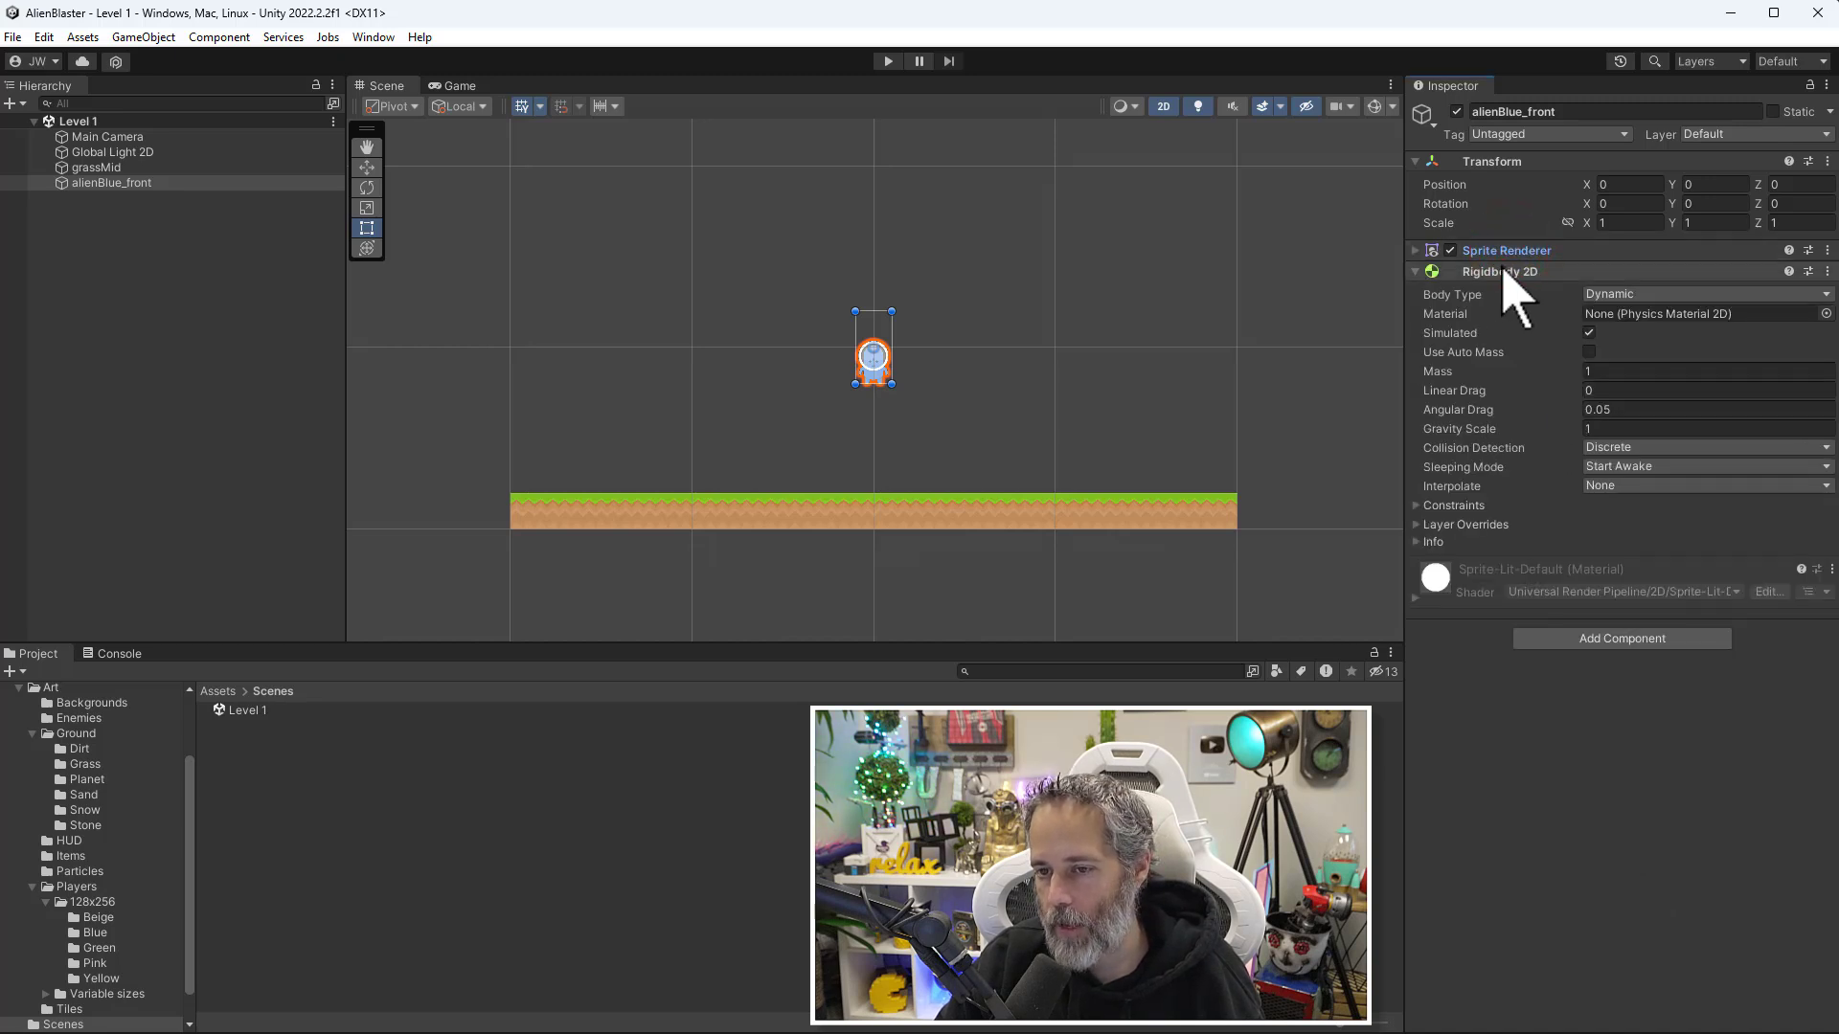
{"action": "left_click", "coordinate": [1513, 272]}
{"action": "left_click", "coordinate": [1534, 251]}
{"action": "left_click", "coordinate": [1533, 251]}
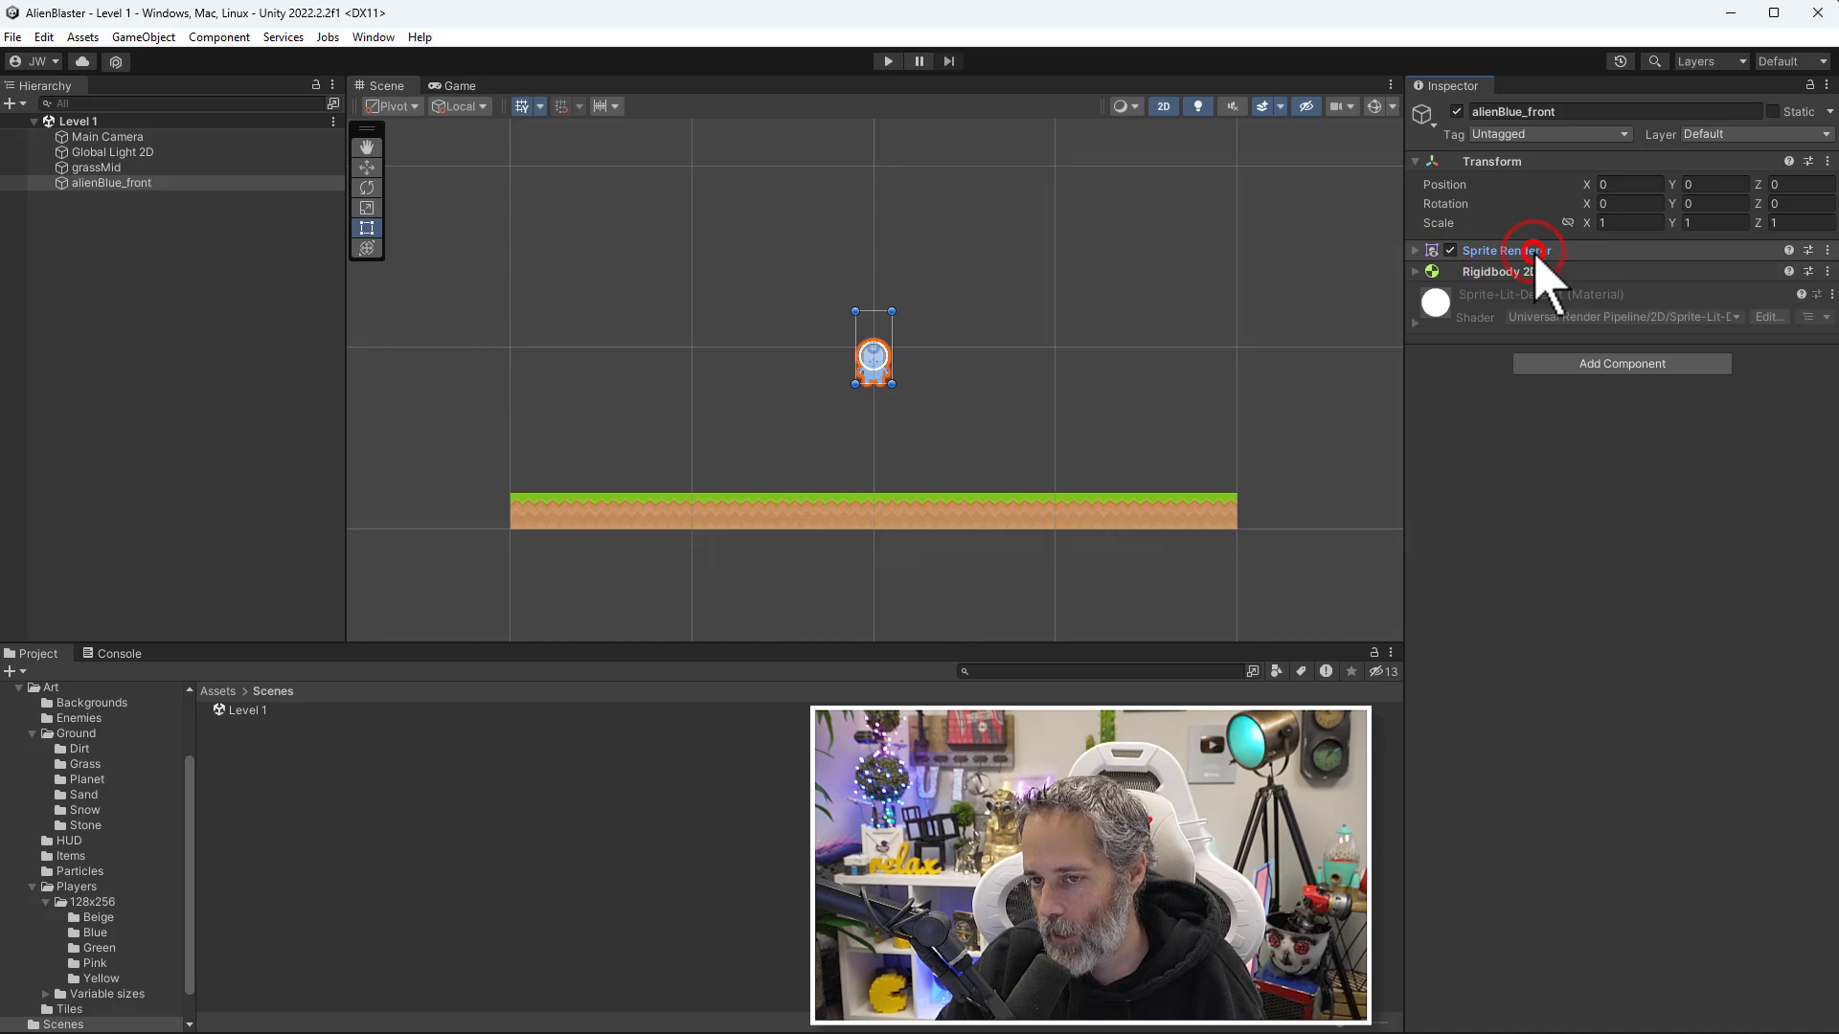
{"action": "left_click", "coordinate": [1535, 252]}
{"action": "left_click", "coordinate": [1530, 250]}
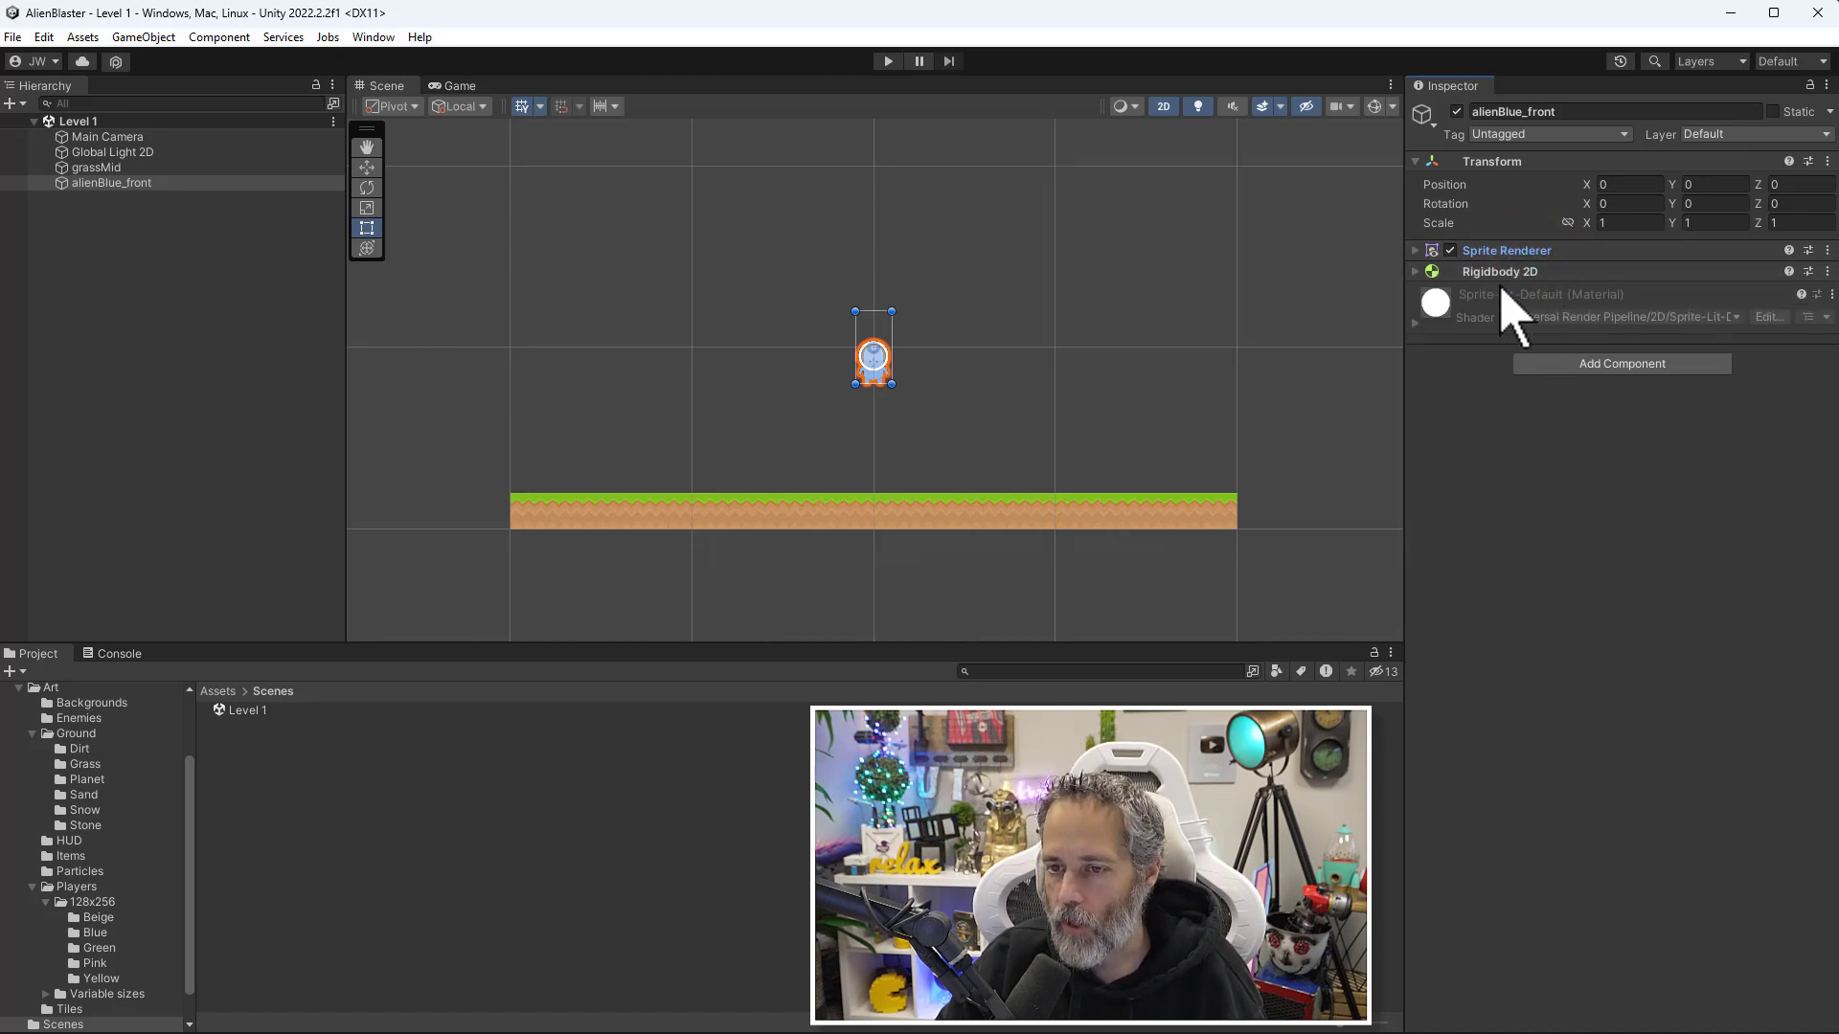
Add a Polygon Collider 2D from the Physics 2D components.
{"action": "left_click", "coordinate": [1562, 366]}
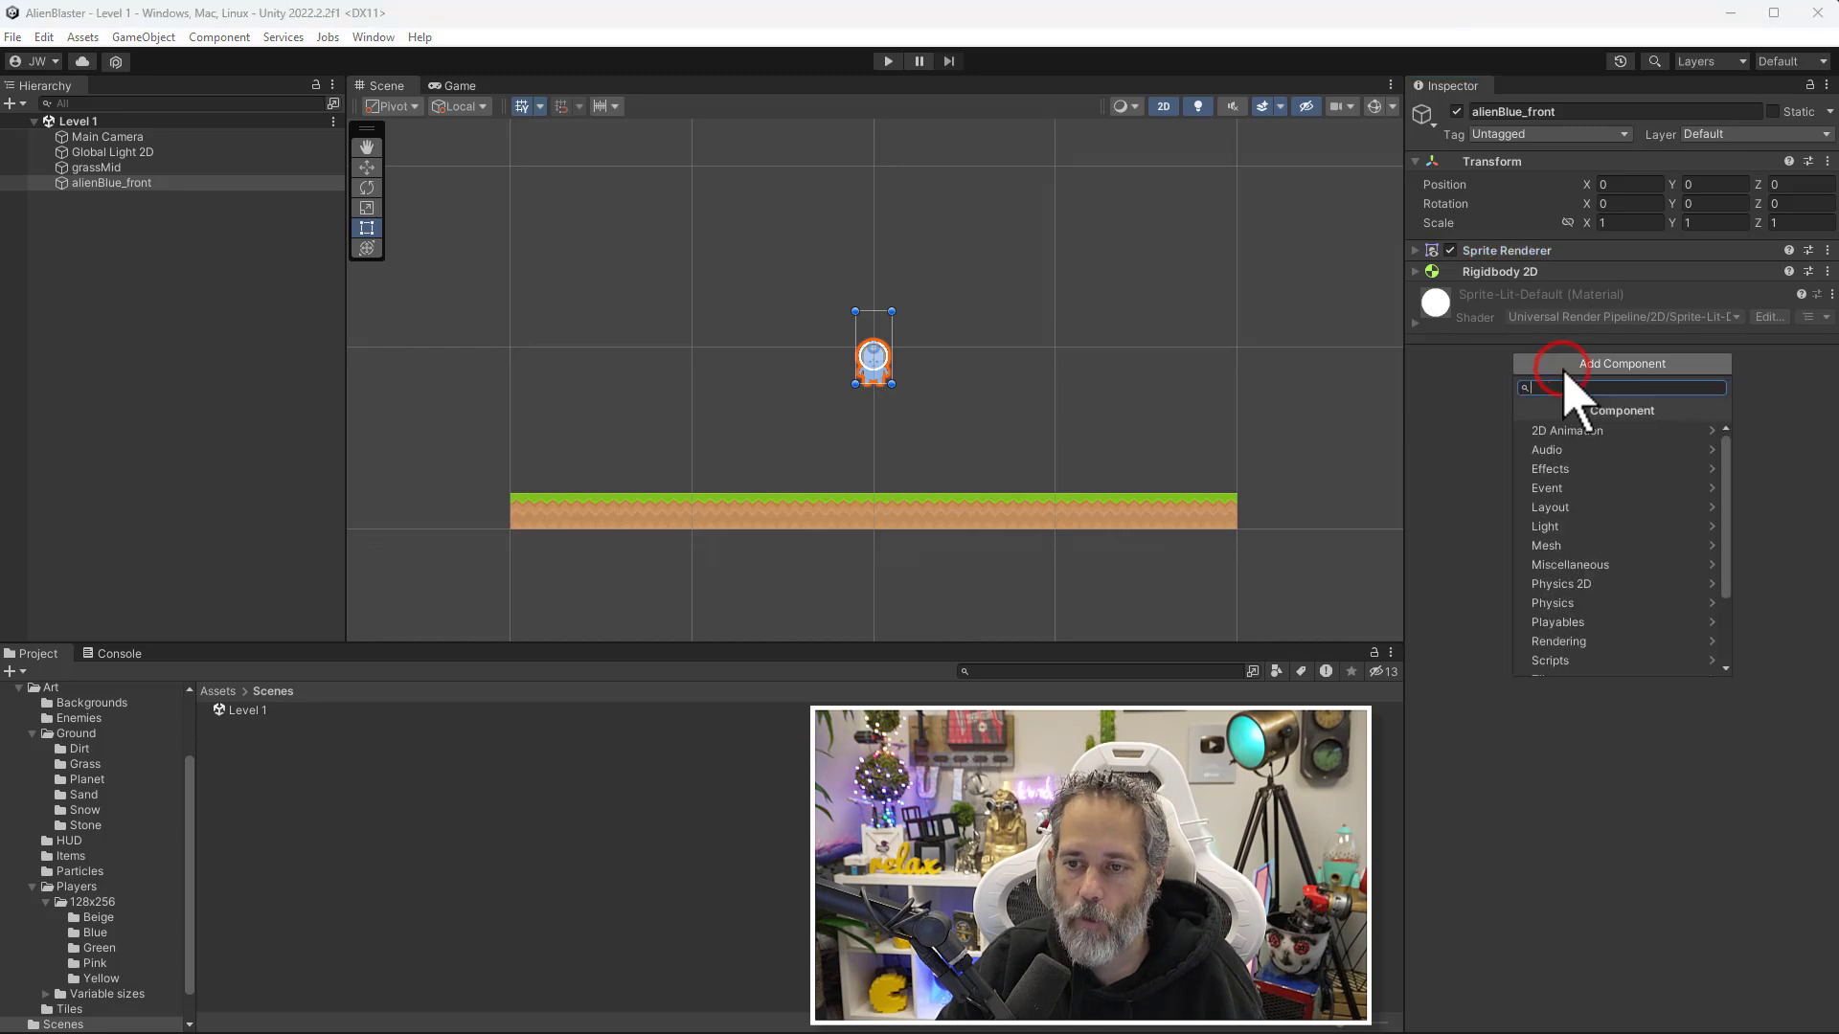
{"action": "left_click", "coordinate": [1564, 583]}
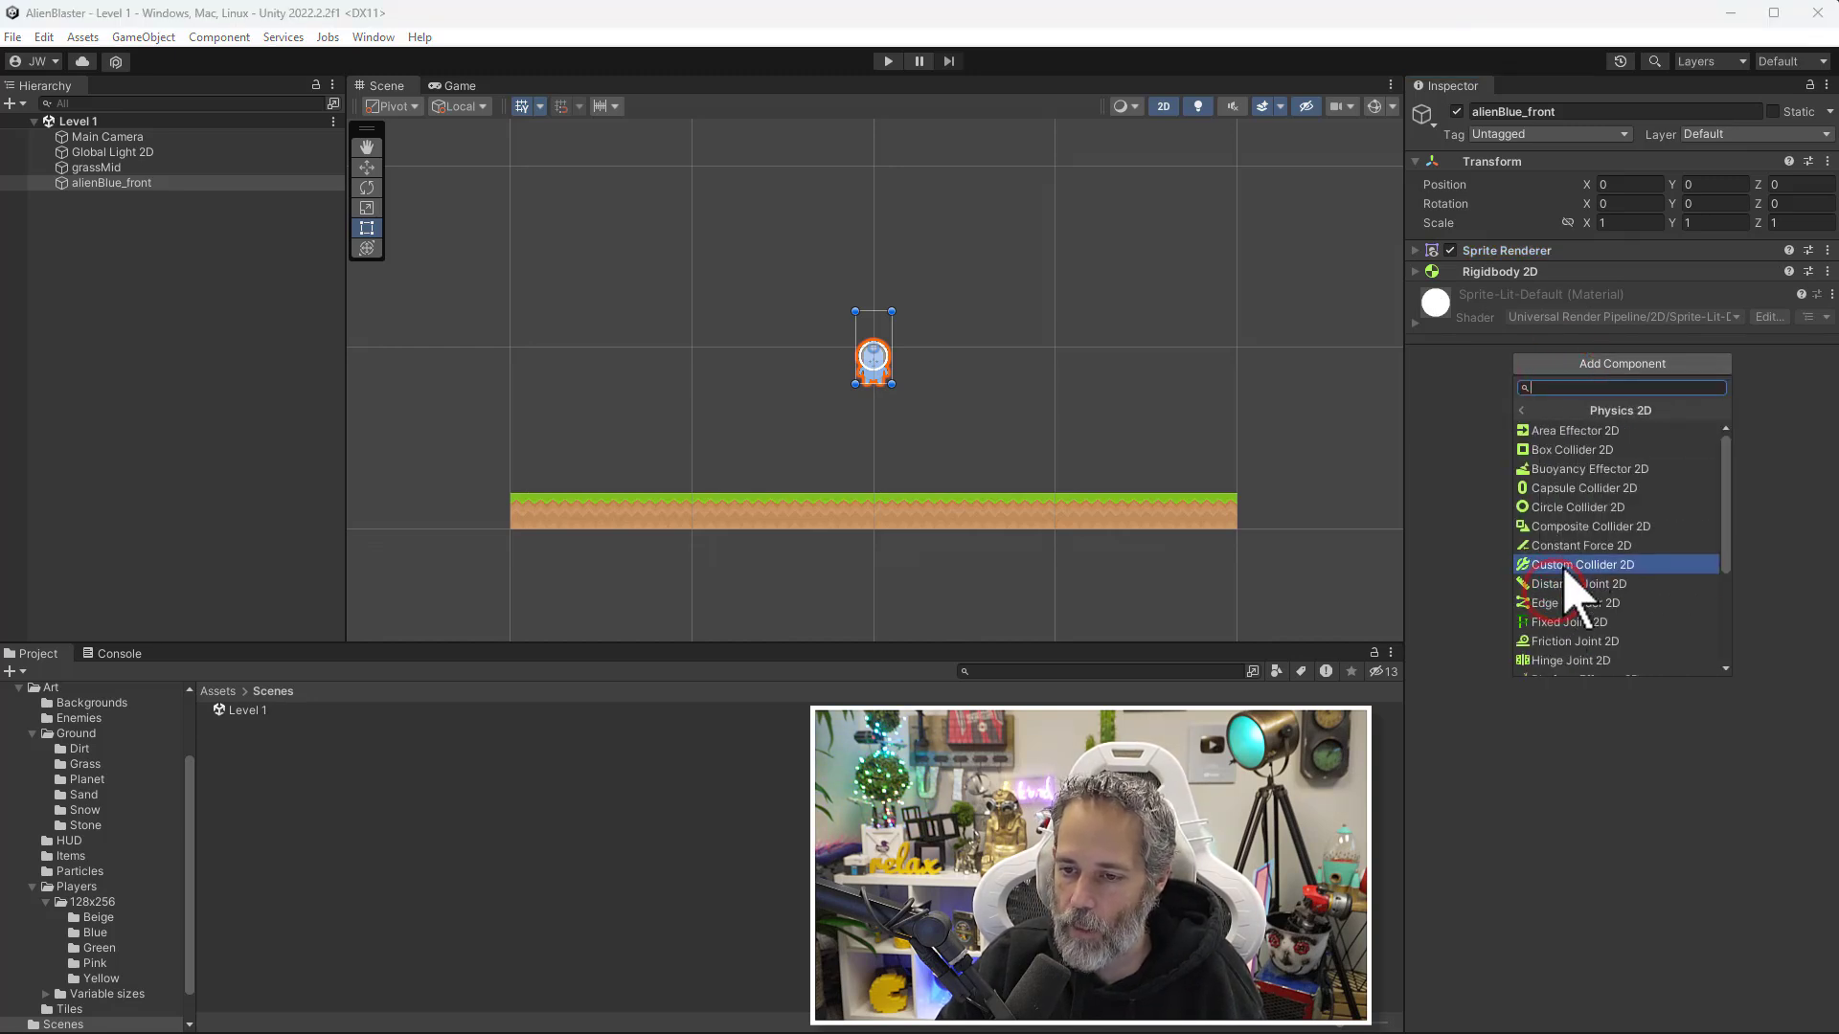
{"action": "scroll", "coordinate": [1561, 580], "scroll_direction": "down", "scroll_amount": 3}
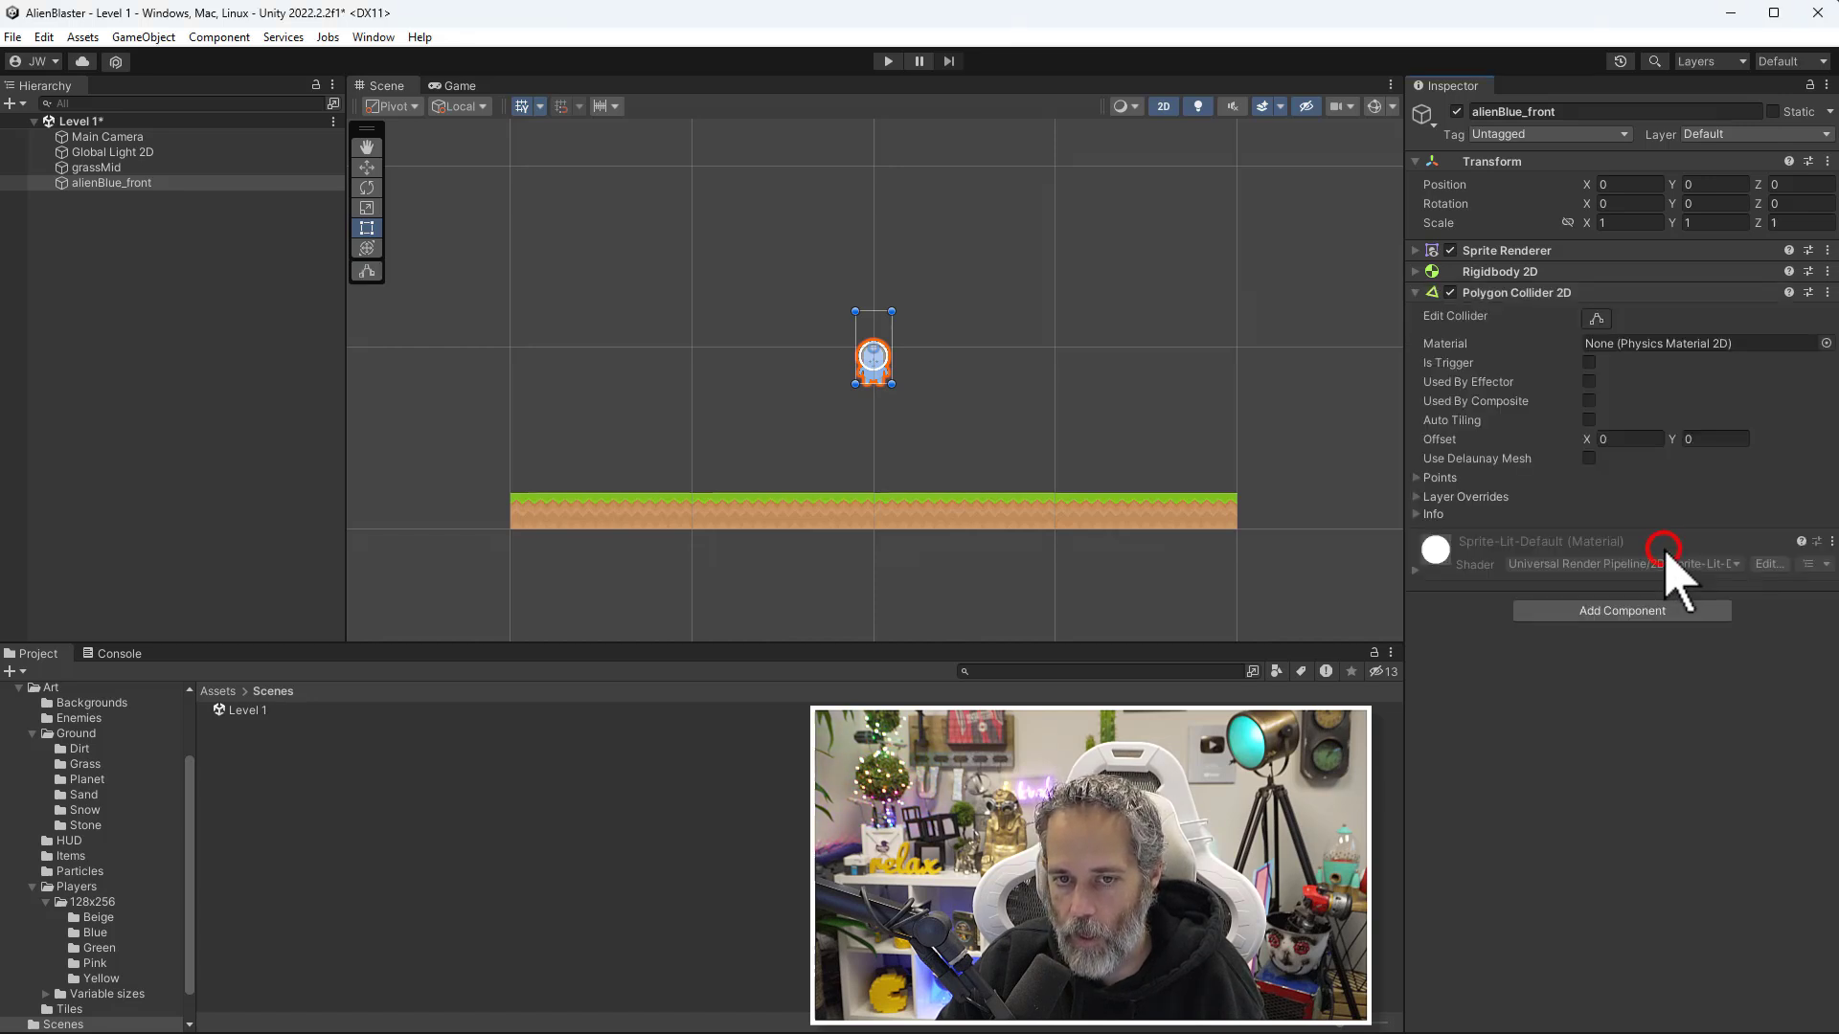
Zoom onto the alien, show gizmos, and hide then re-show its sprite to inspect the collider outline.
{"action": "scroll", "coordinate": [856, 383], "scroll_direction": "up", "scroll_amount": 2}
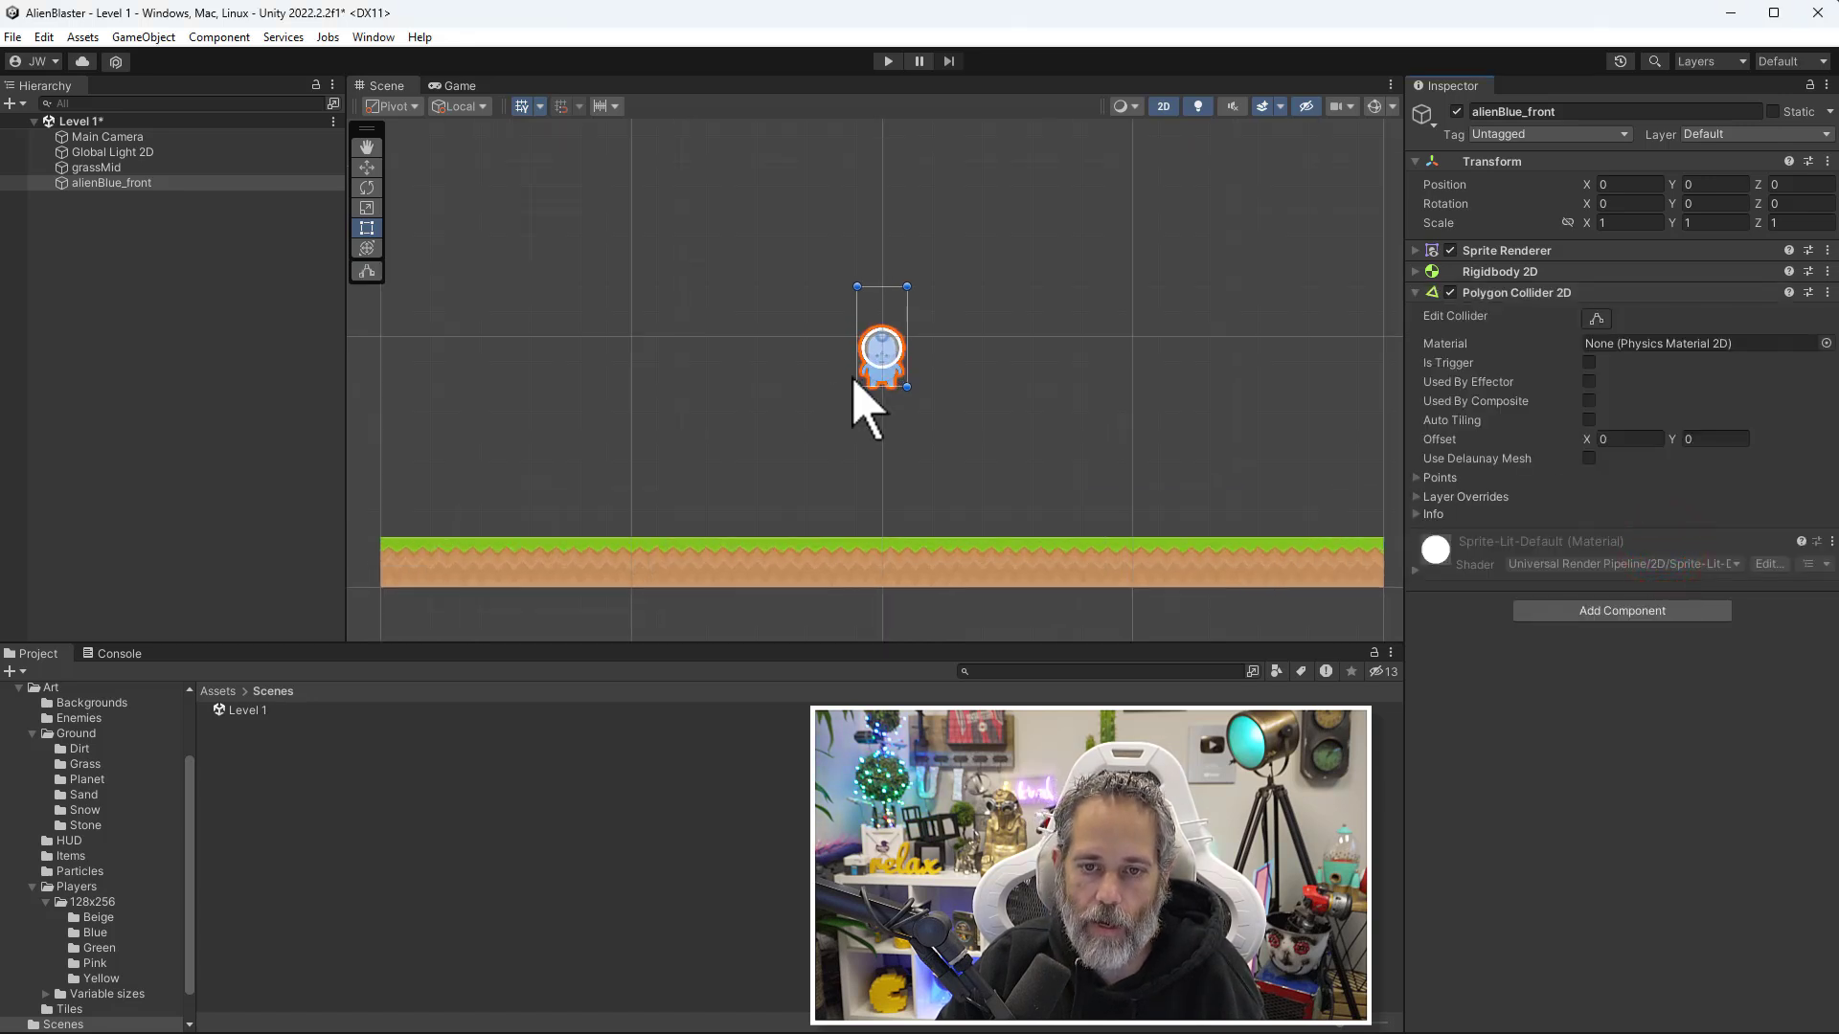
{"action": "scroll", "coordinate": [857, 388], "scroll_direction": "up", "scroll_amount": 4}
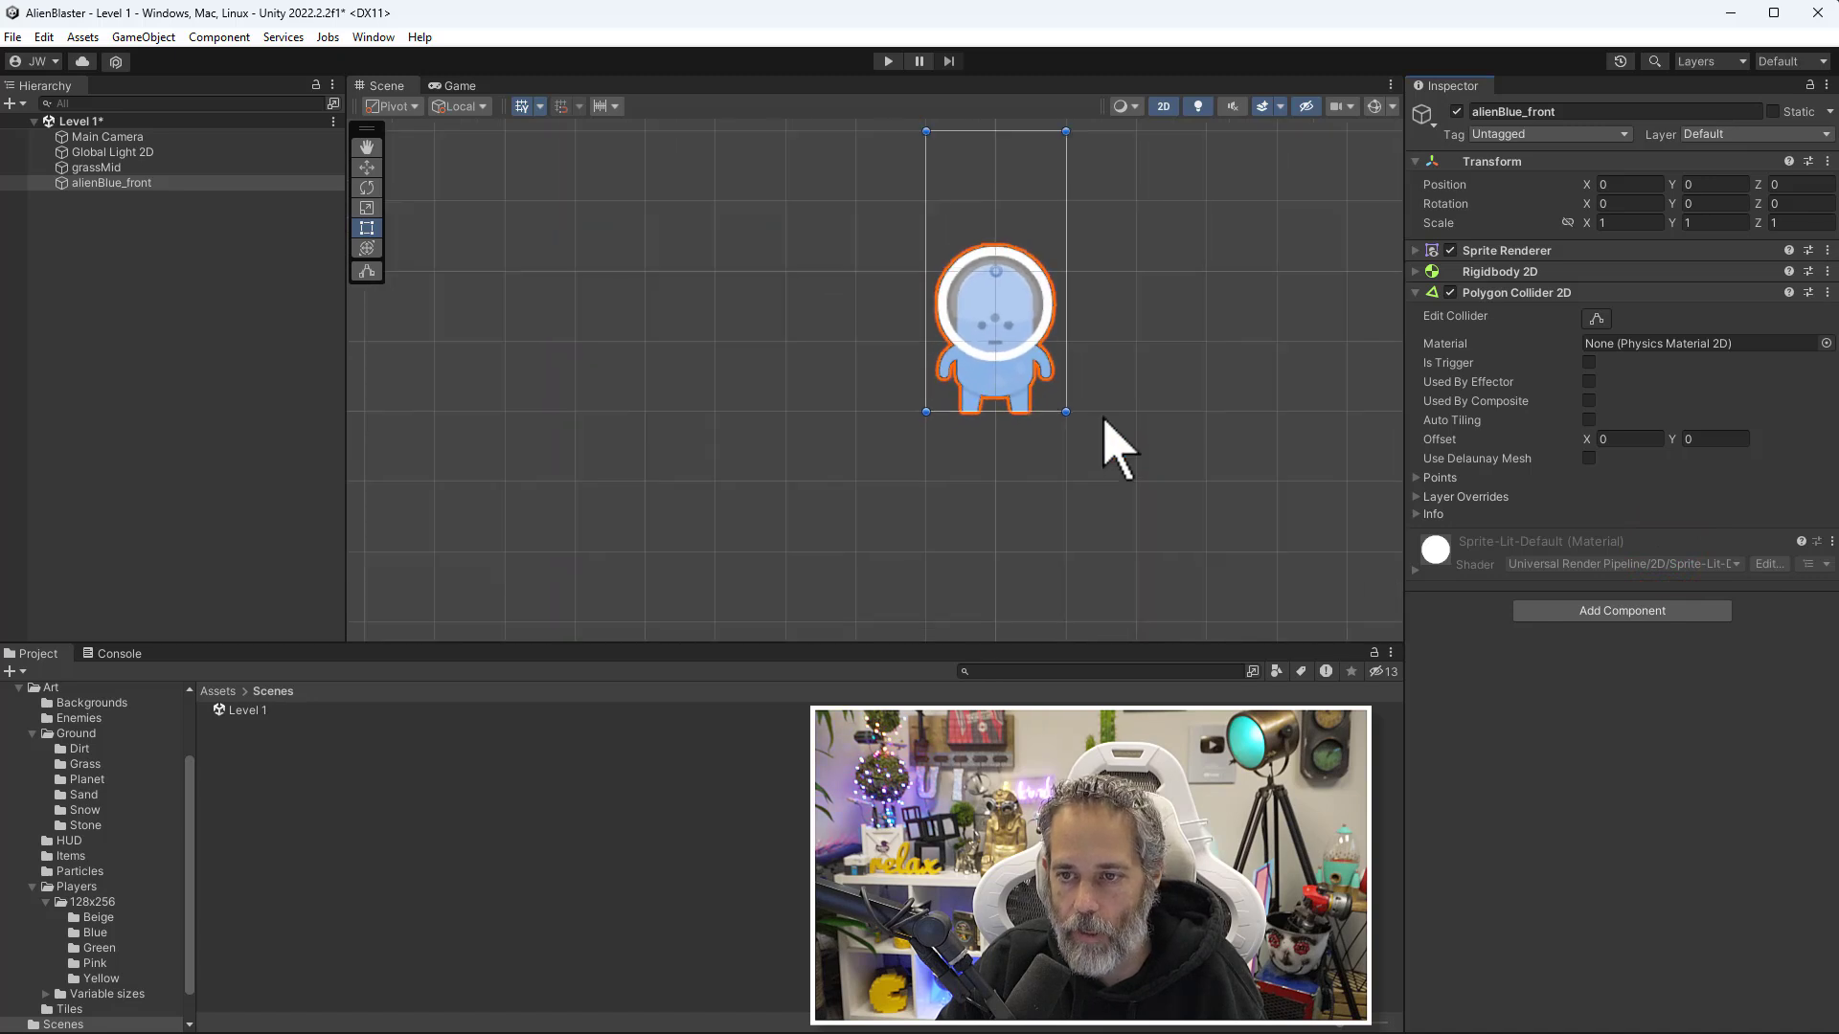
{"action": "left_click", "coordinate": [1374, 106]}
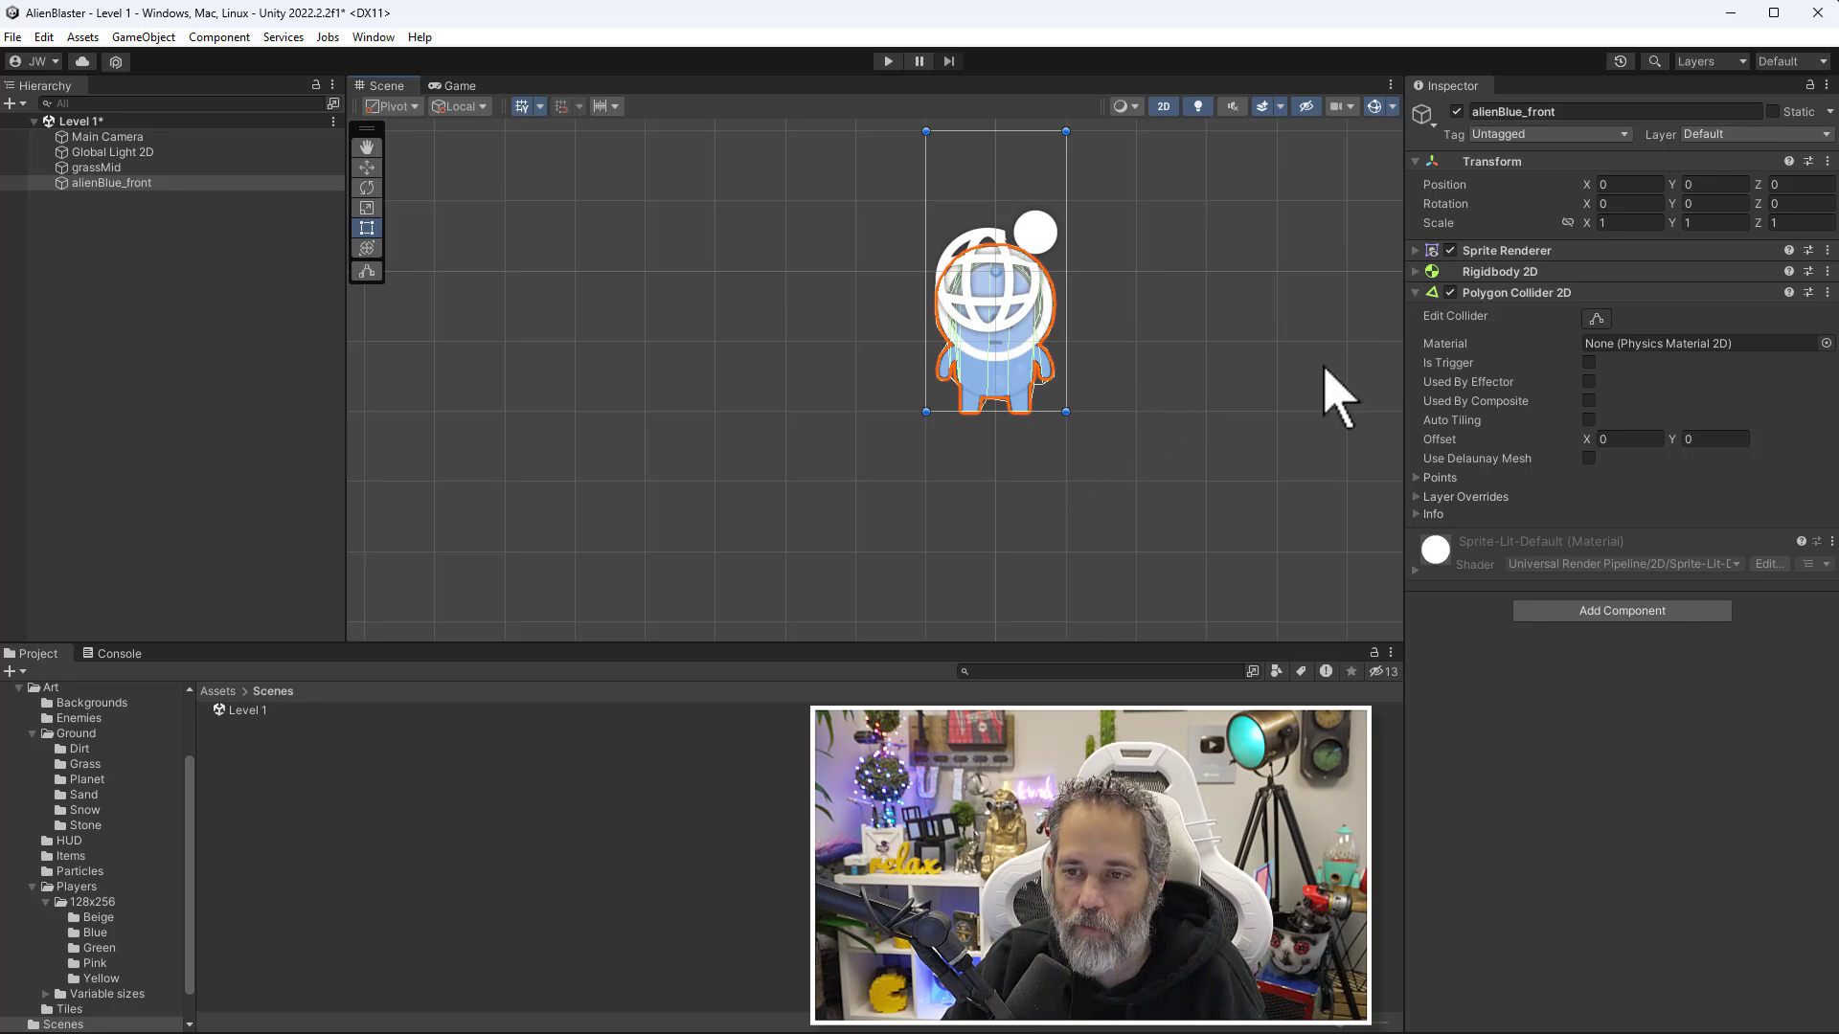
{"action": "left_click", "coordinate": [1450, 250]}
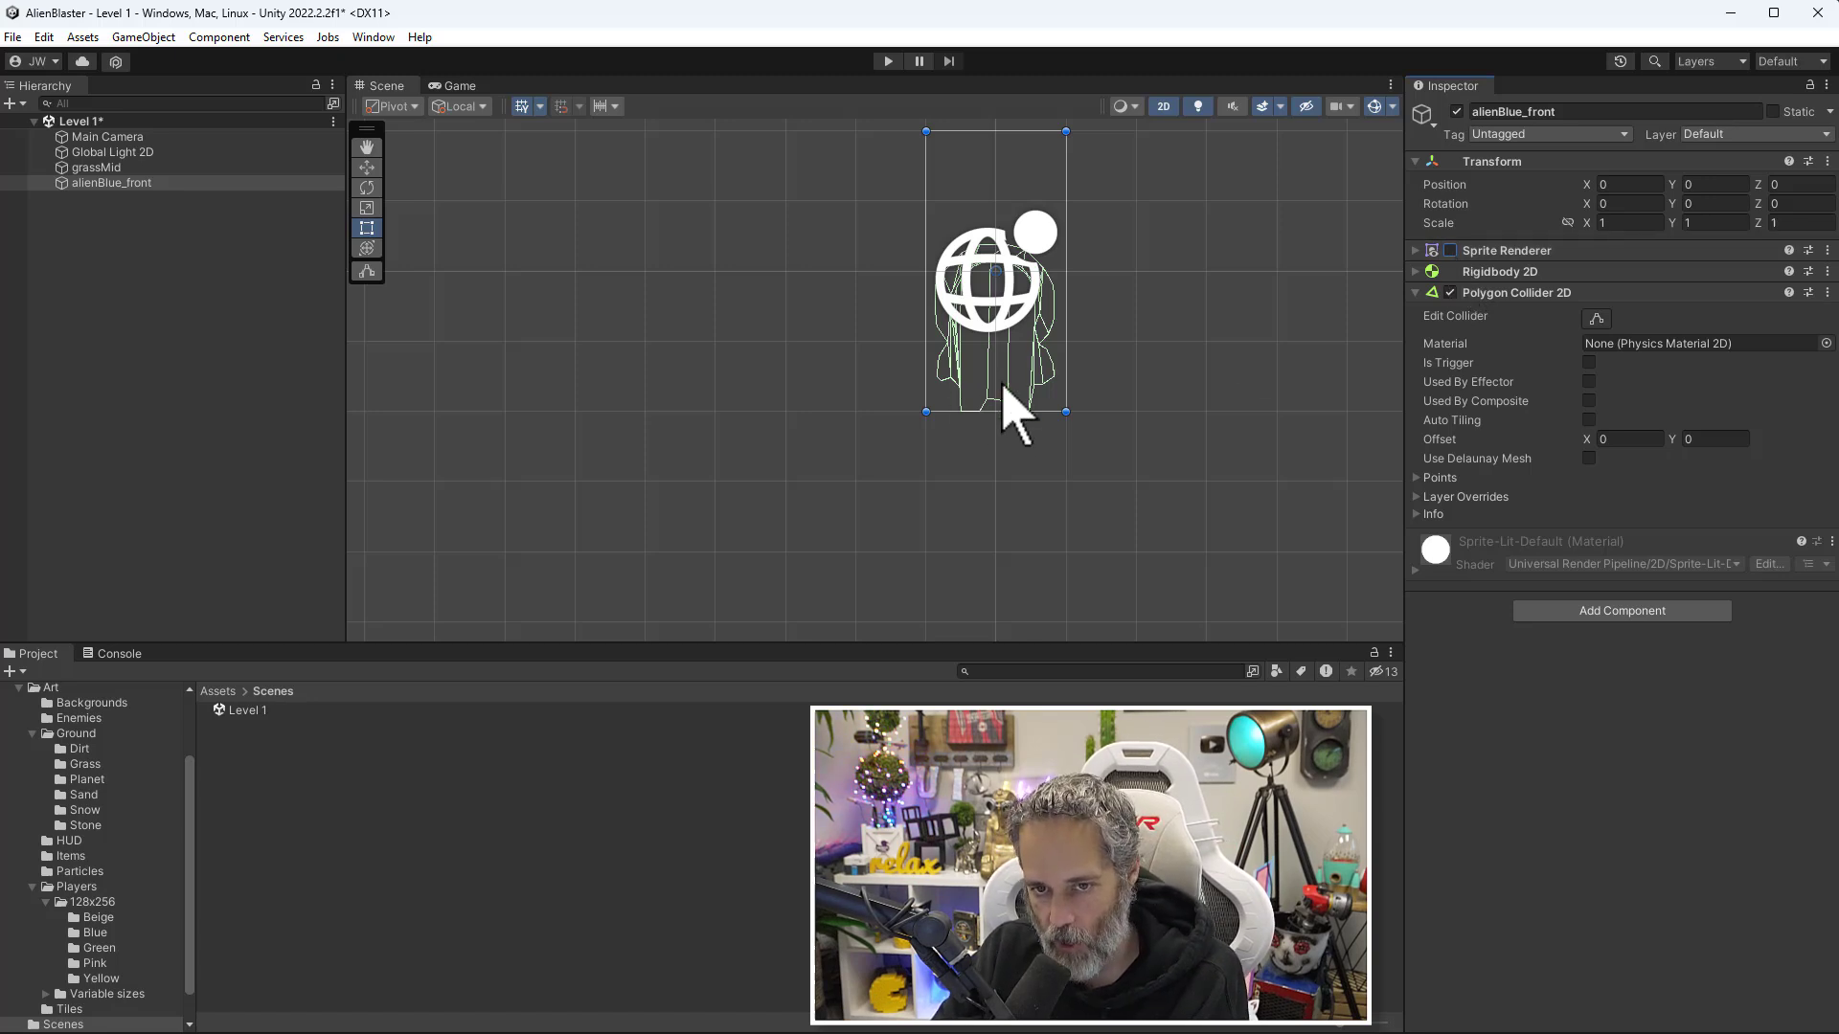
{"action": "left_click", "coordinate": [1450, 250]}
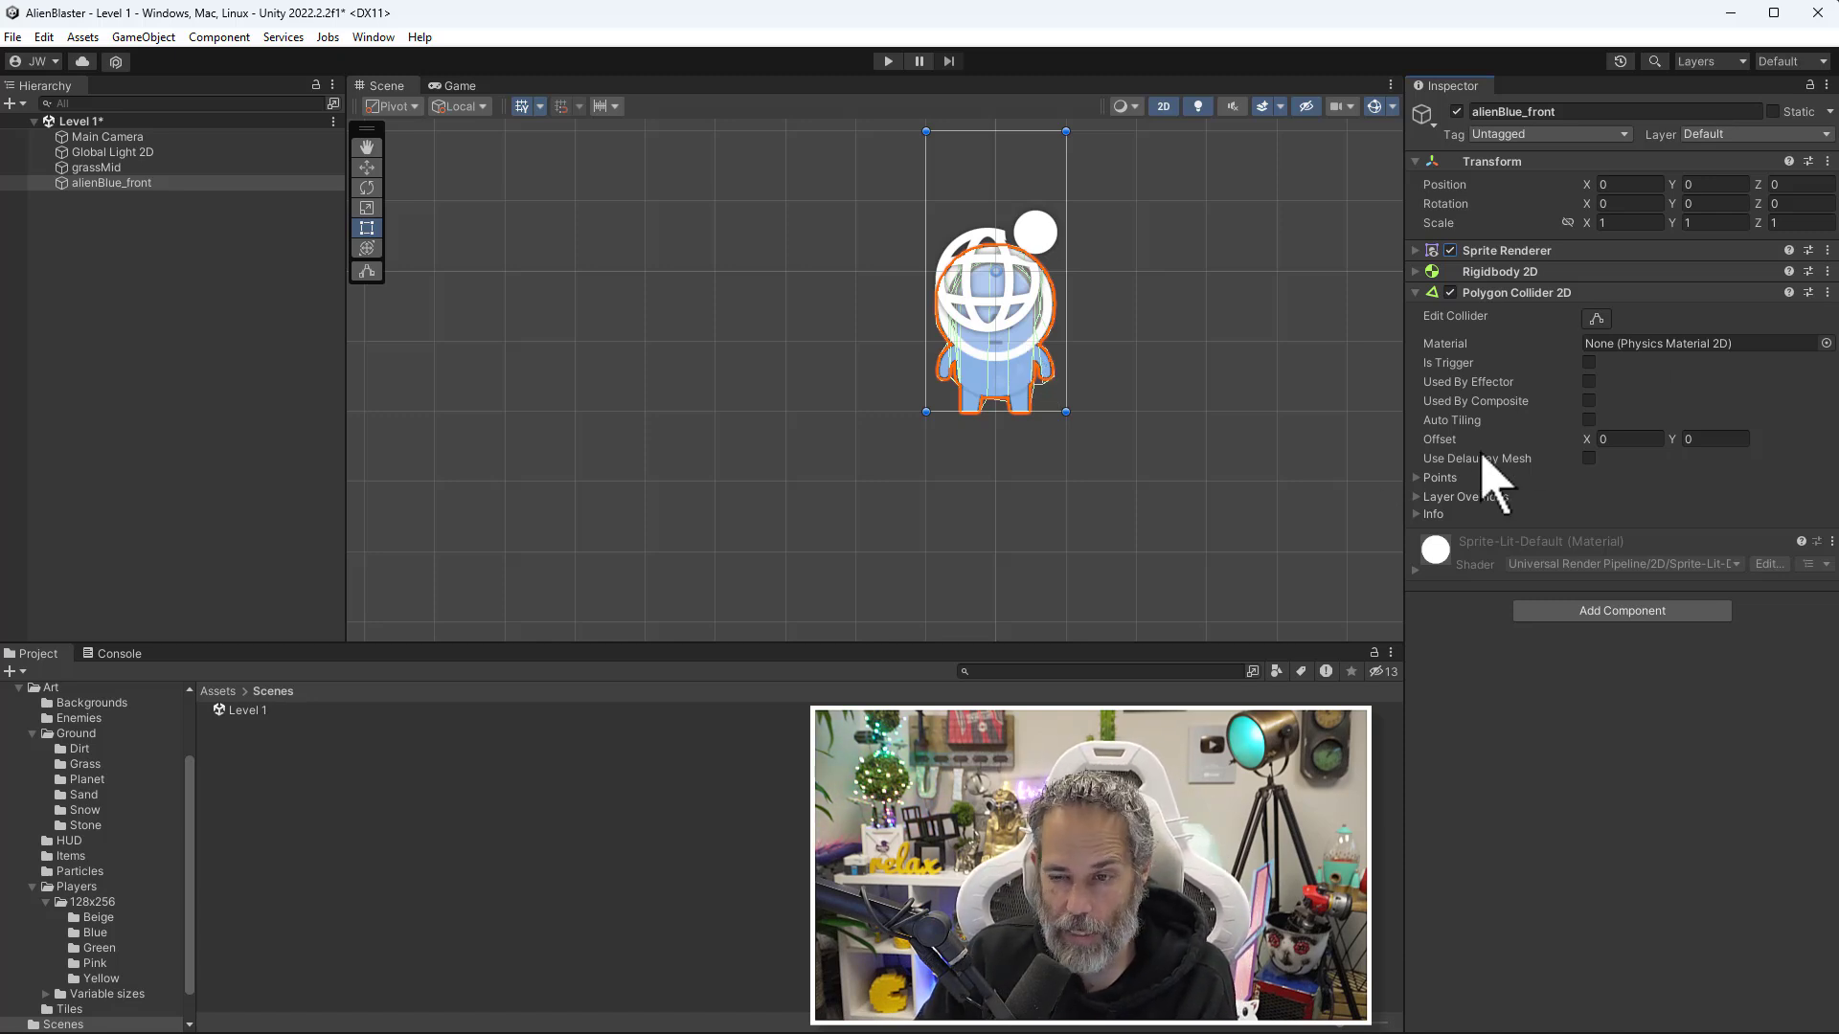
Frame the alien and grass, then test-play to see the alien drop through the ground.
{"action": "scroll", "coordinate": [1102, 410], "scroll_direction": "down", "scroll_amount": 6}
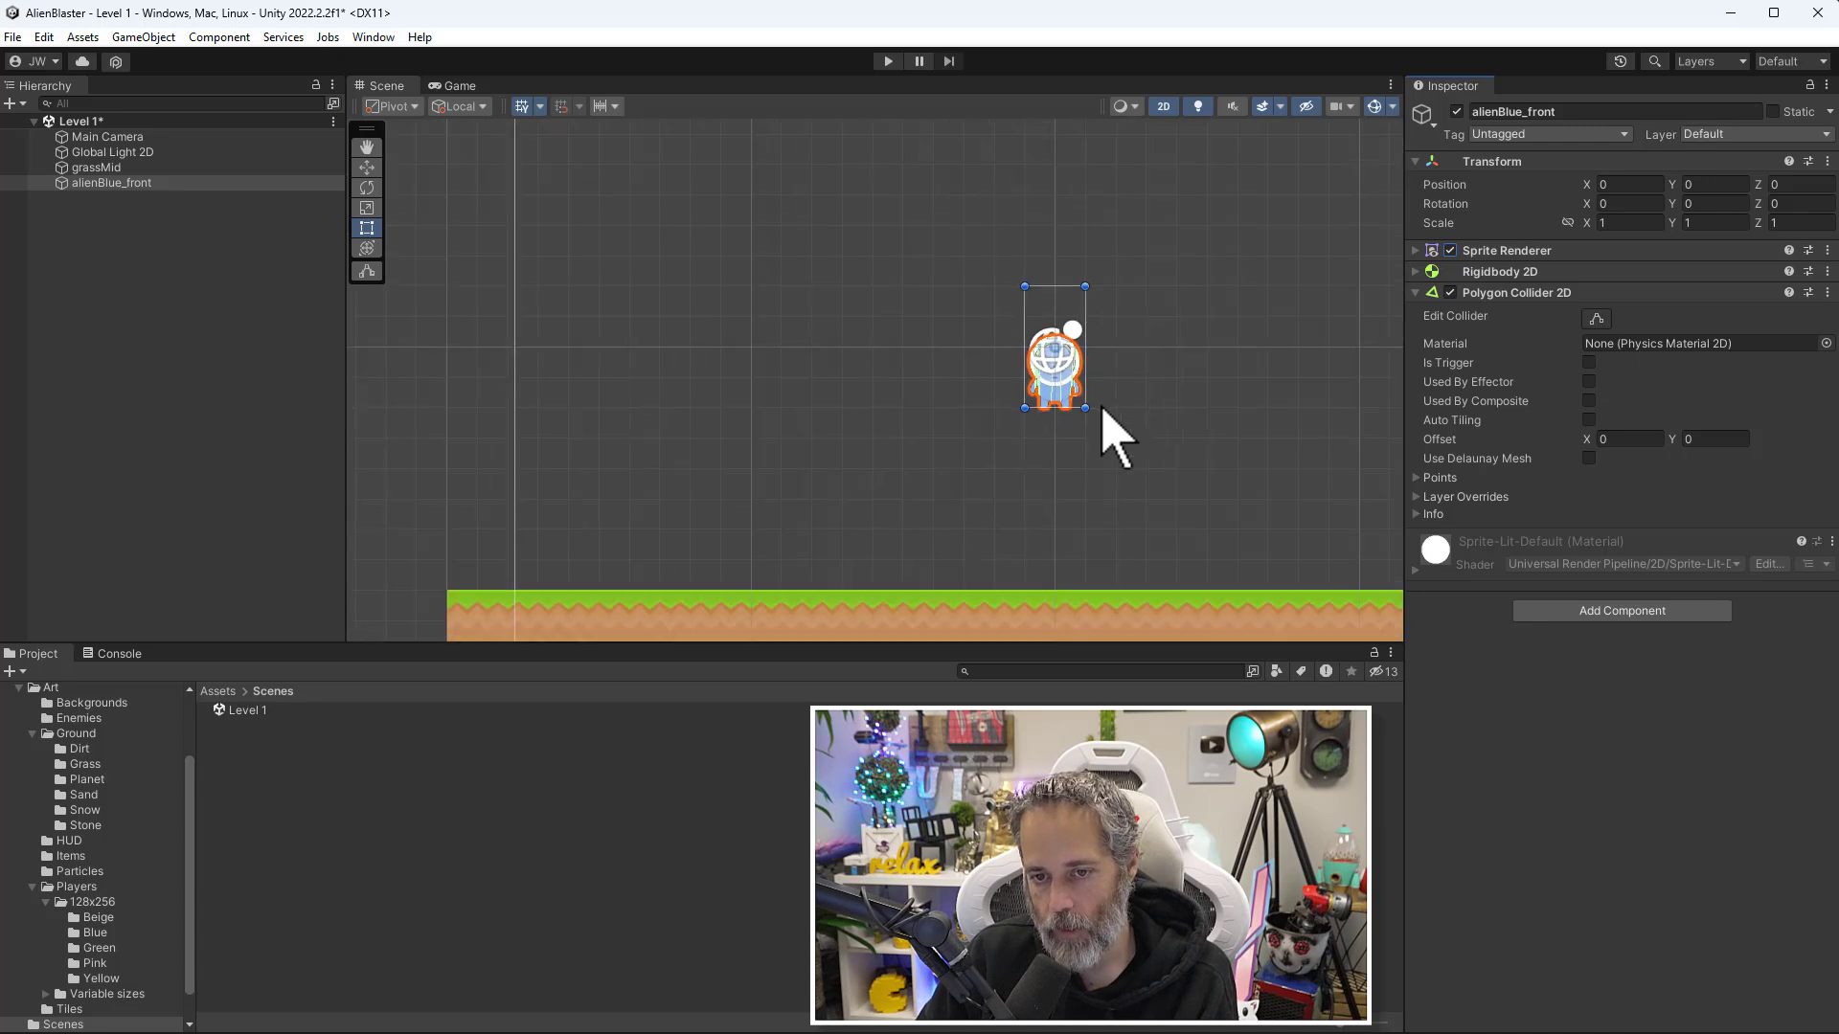
{"action": "middle_click_drag", "start_coordinate": [1101, 410], "coordinate": [905, 398]}
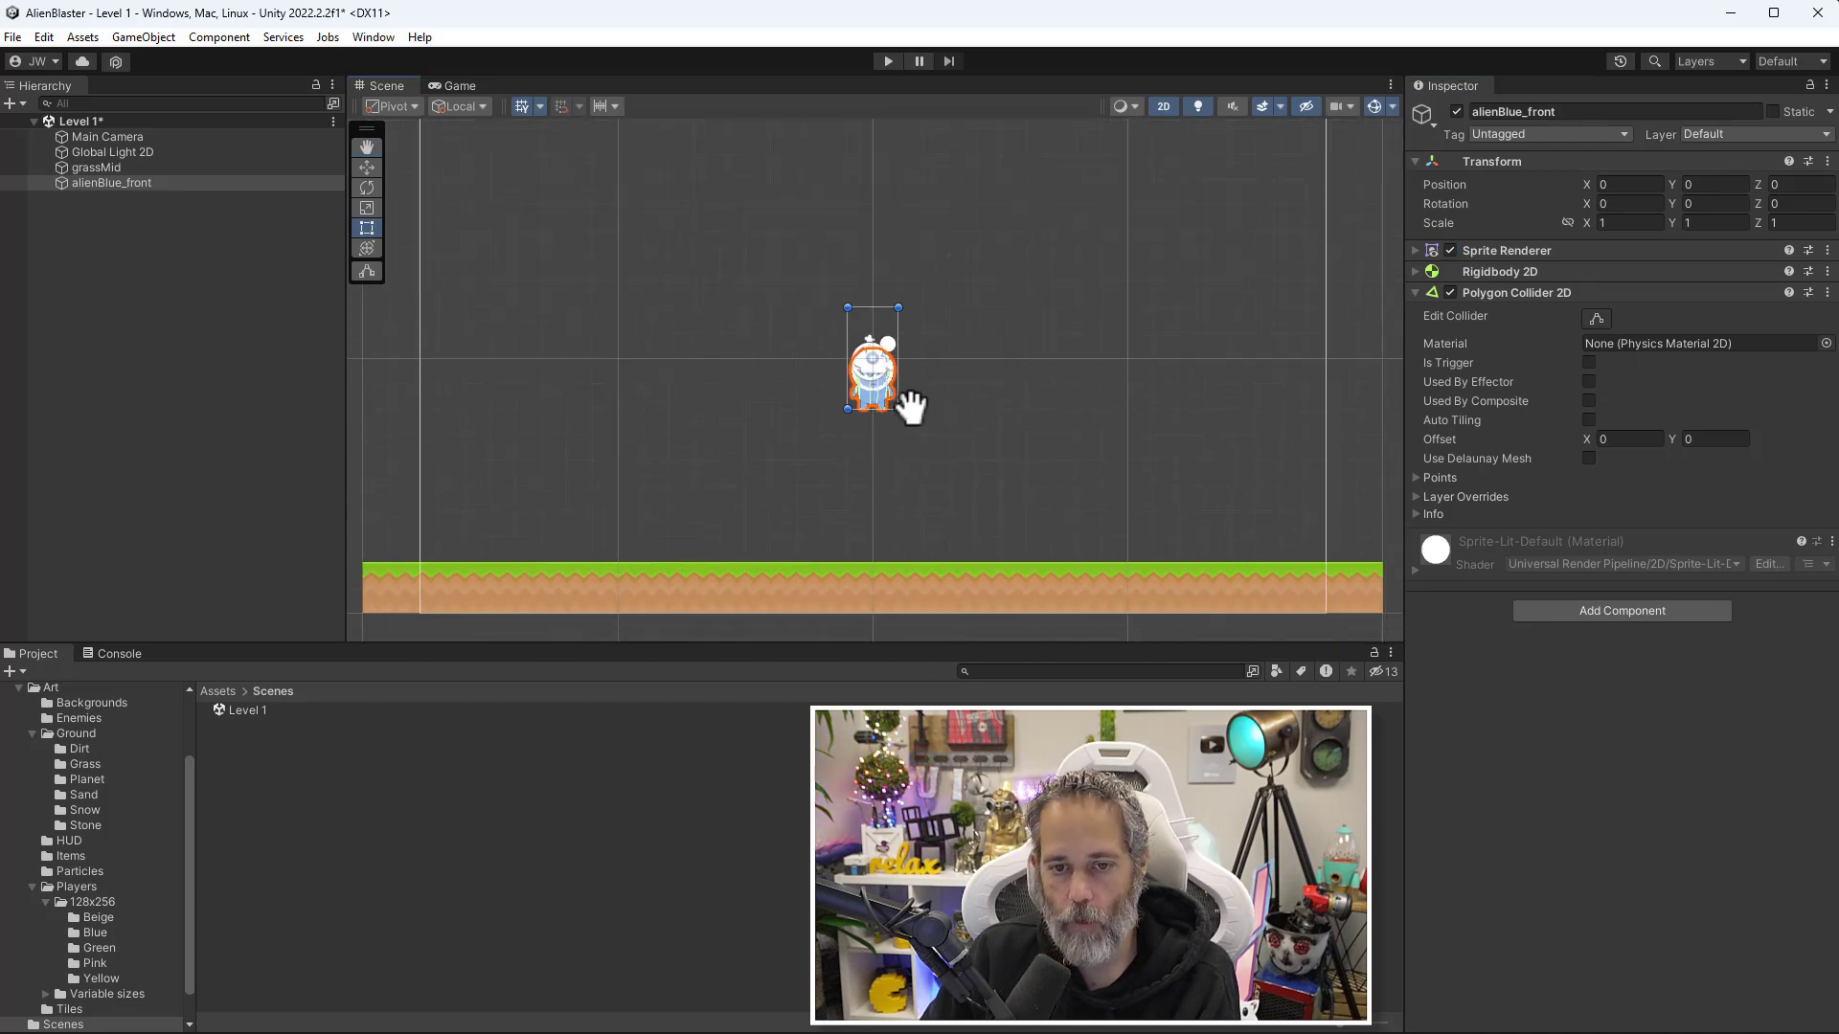
{"action": "left_click", "coordinate": [888, 61]}
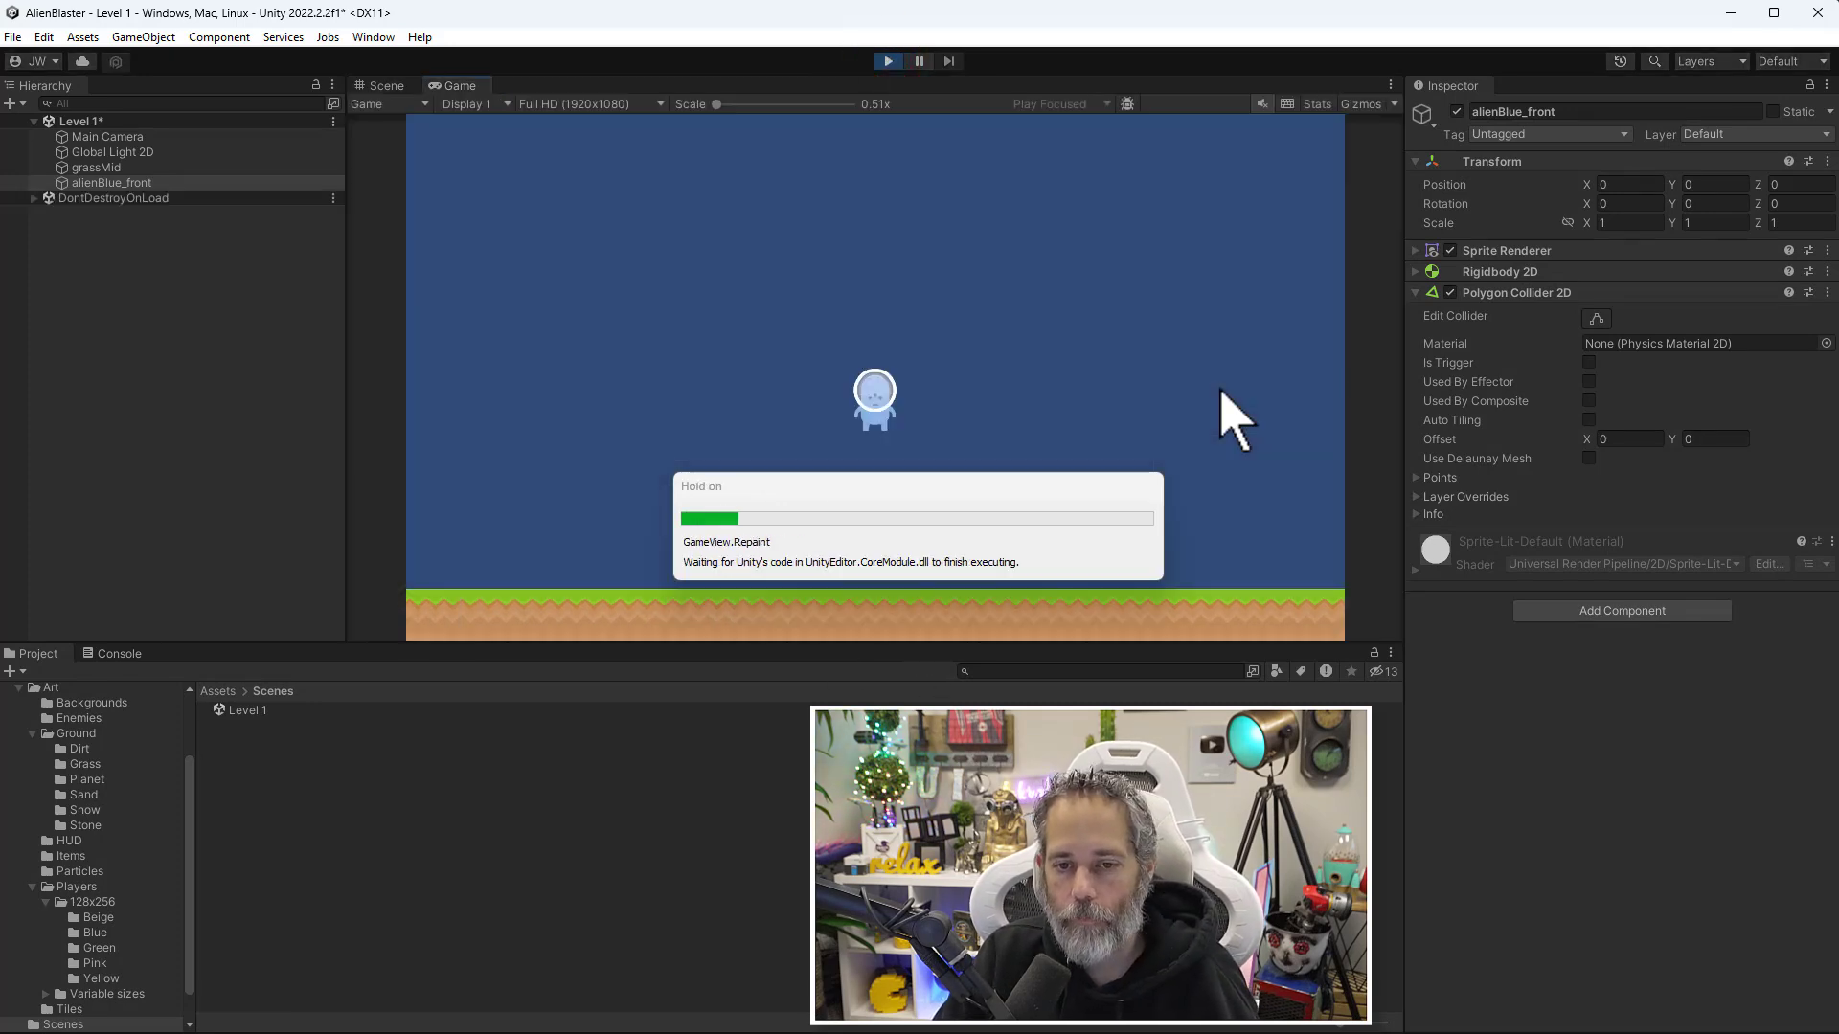
{"action": "left_click", "coordinate": [889, 62]}
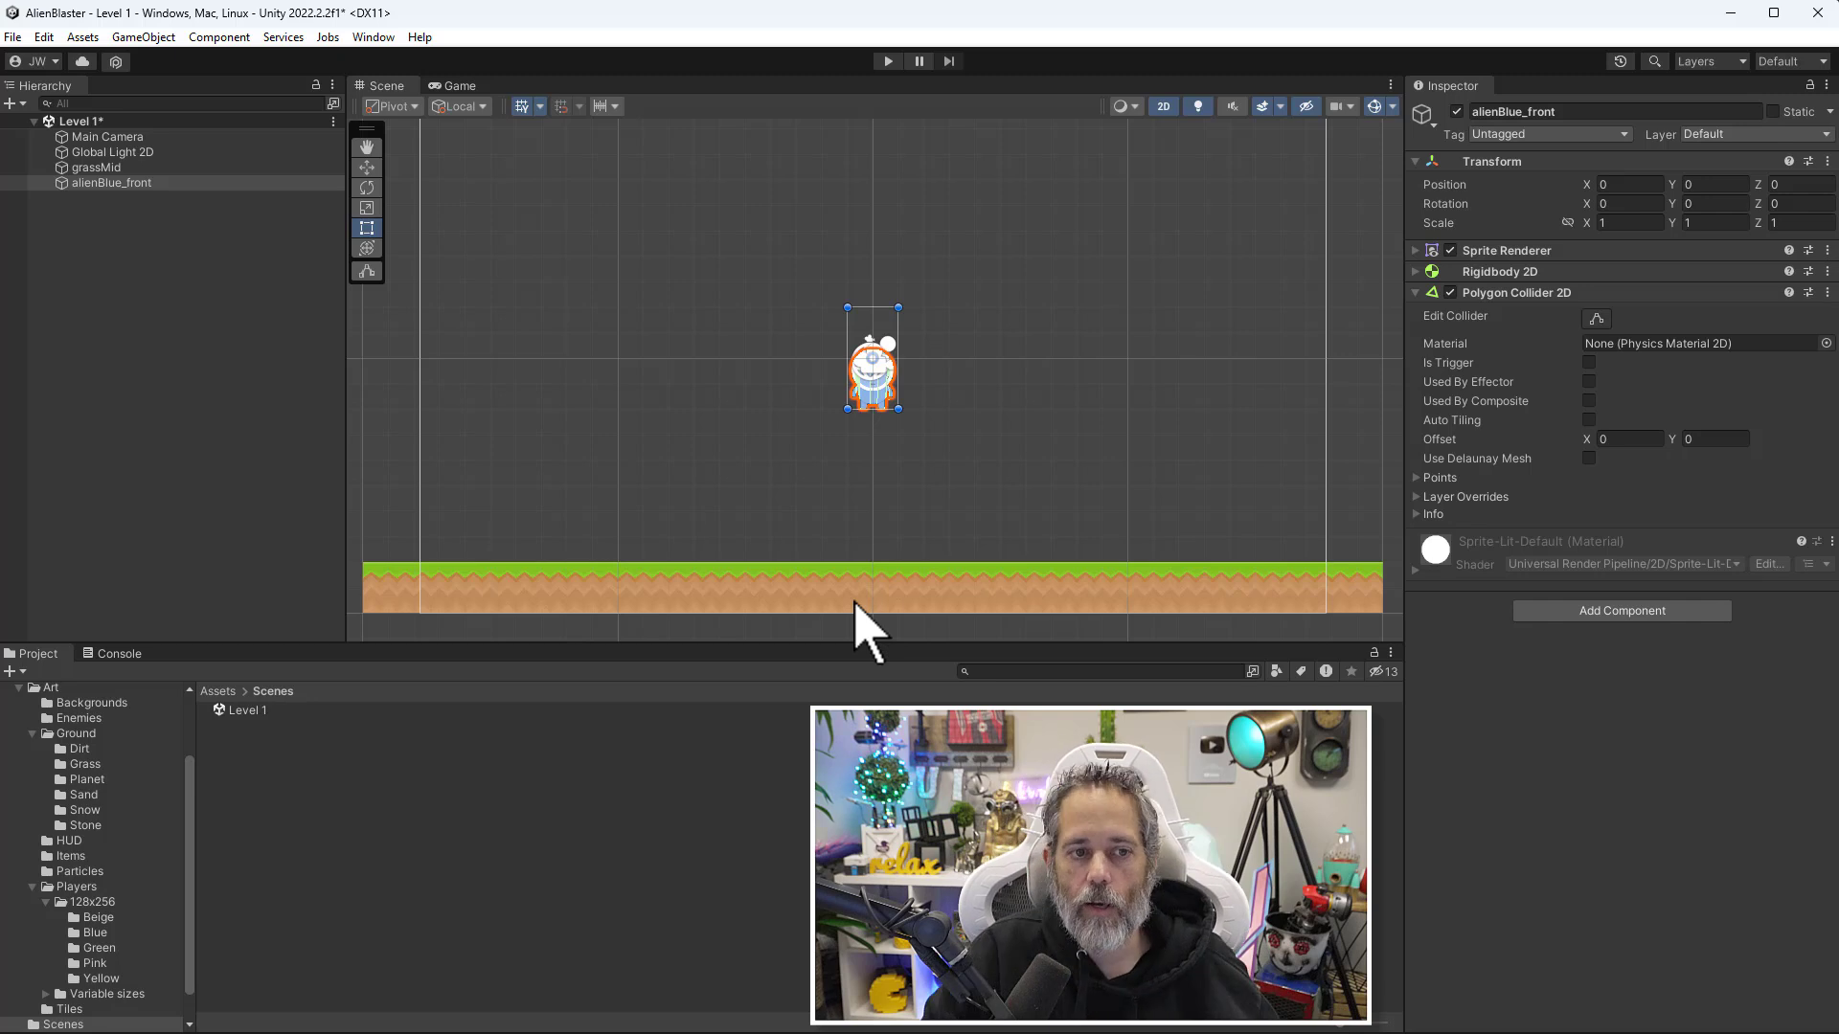
Select grassMid and add a Box Collider 2D from the Physics 2D components.
{"action": "left_click", "coordinate": [178, 167]}
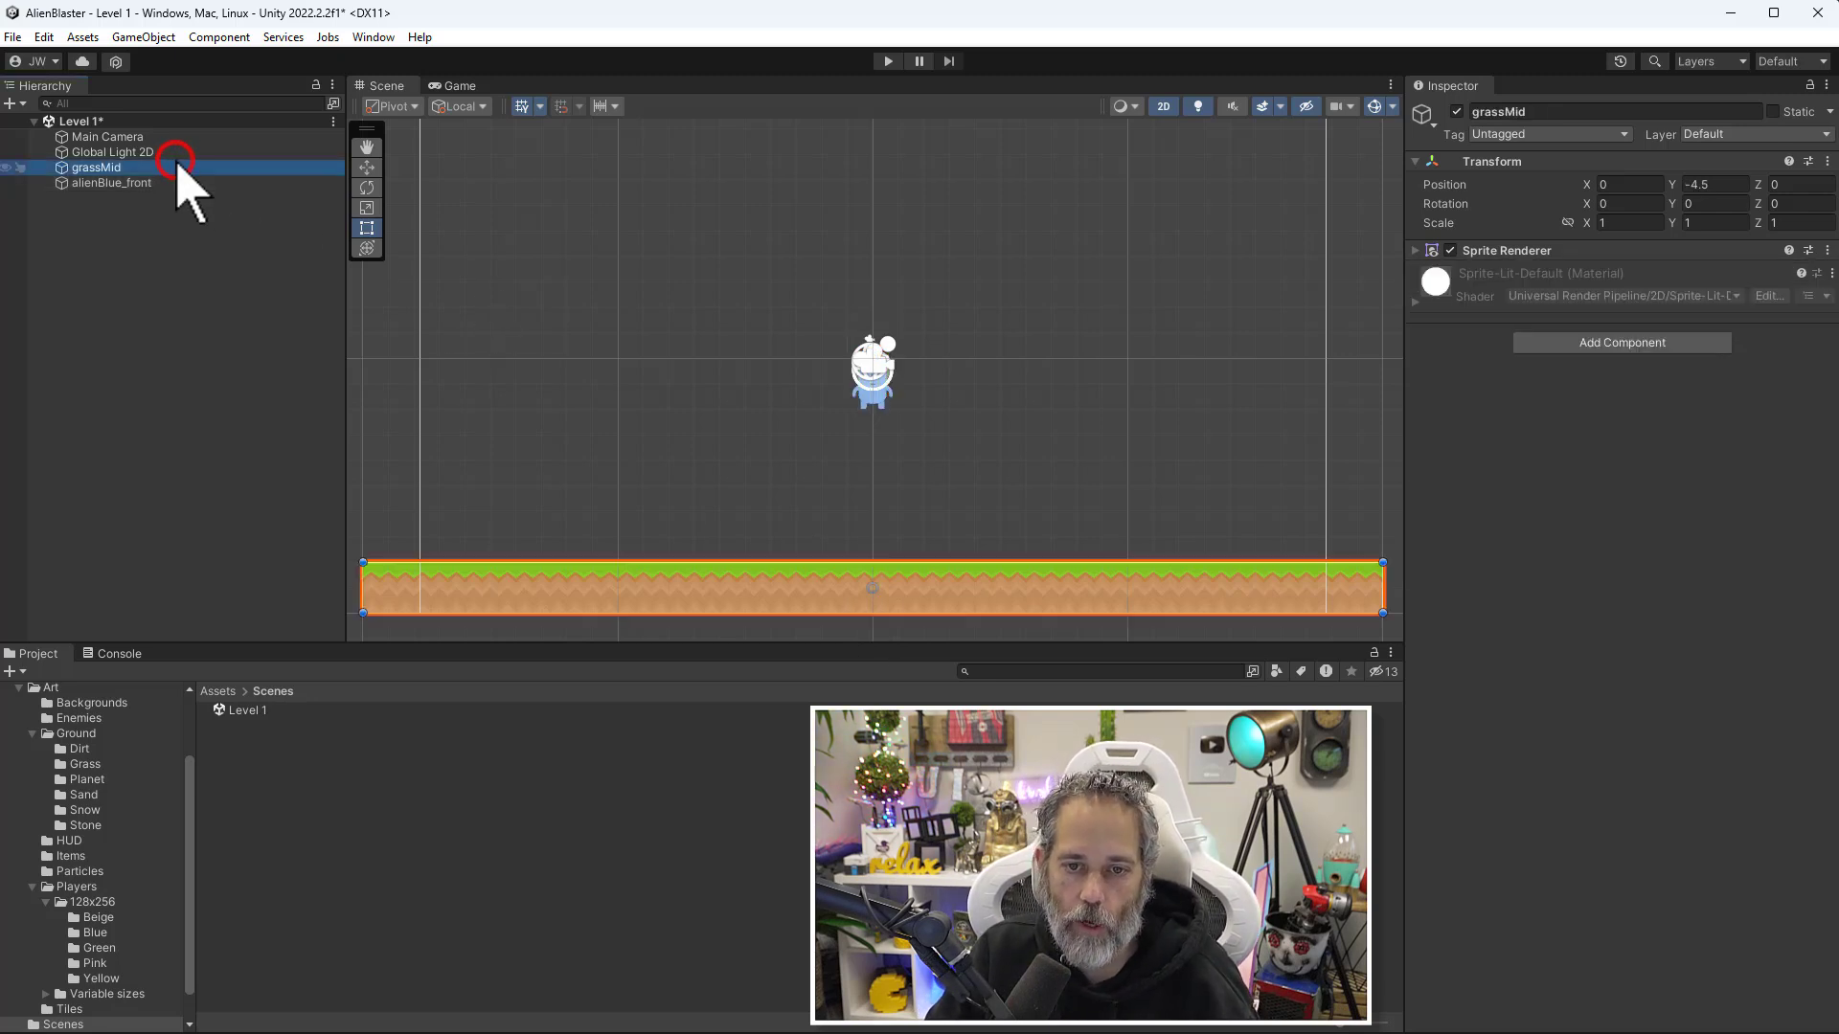
{"action": "left_click", "coordinate": [1568, 343]}
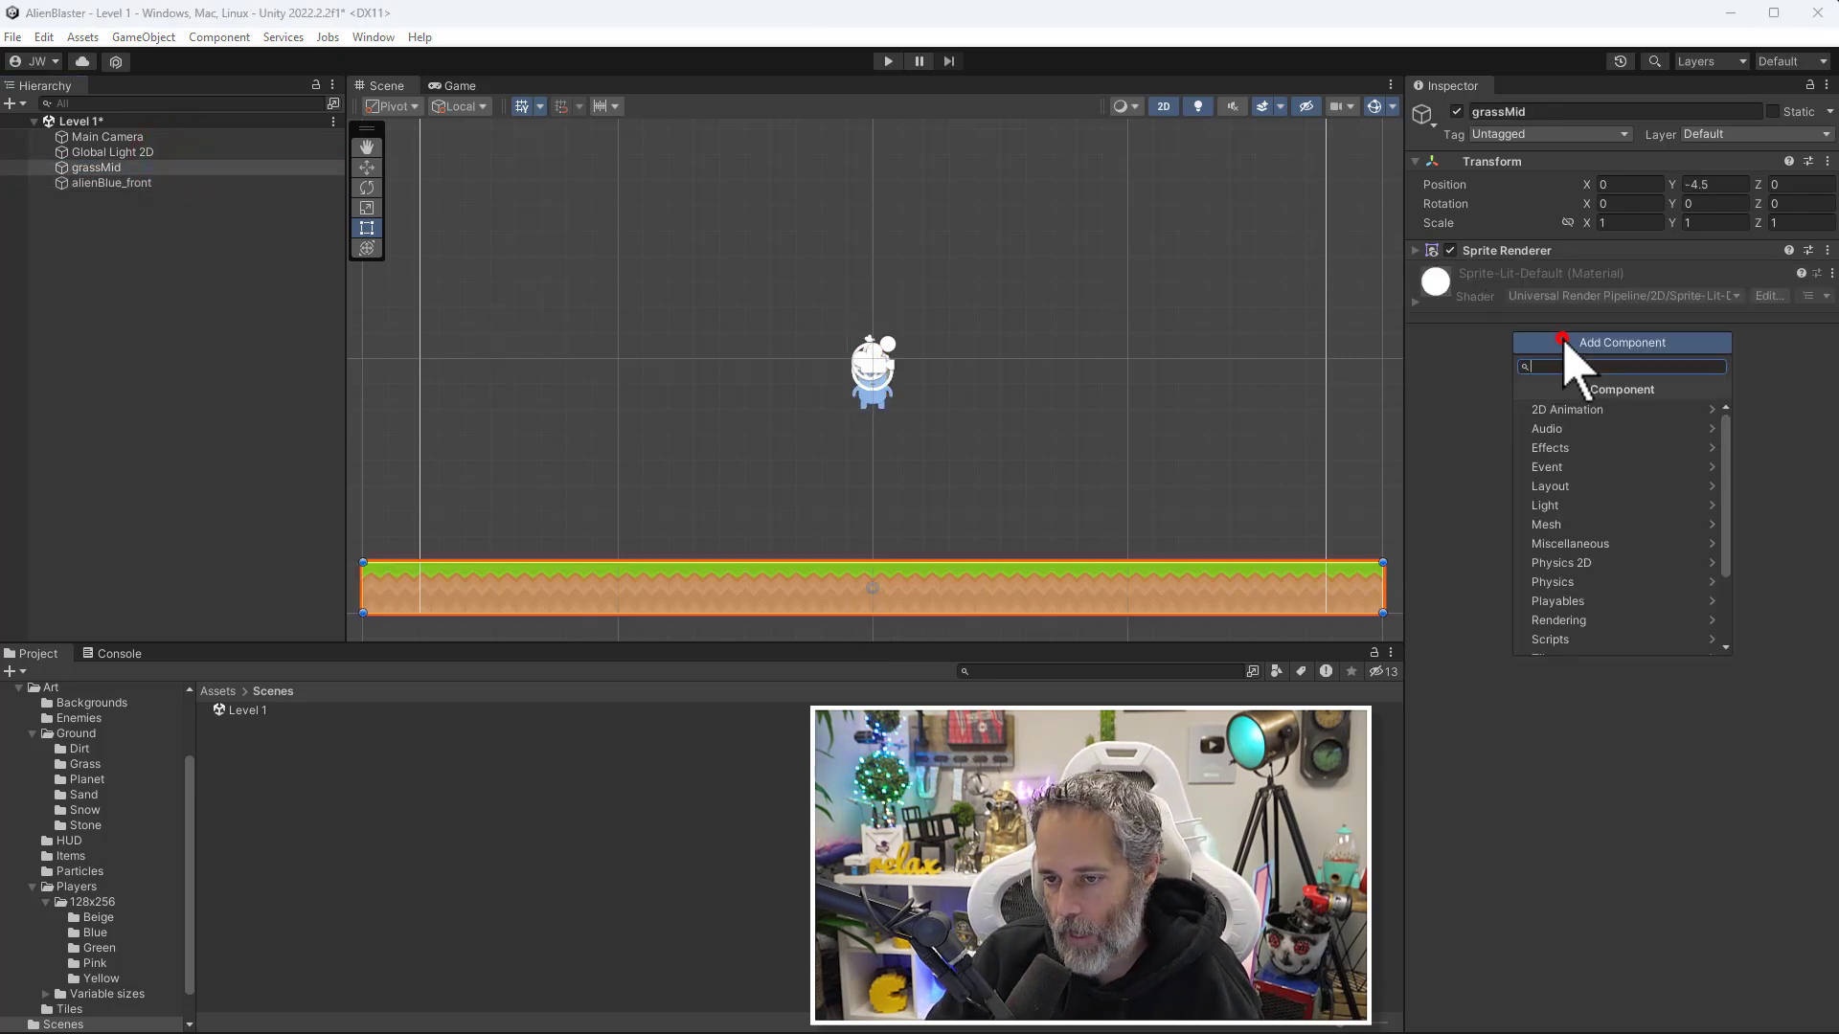
{"action": "left_click", "coordinate": [1597, 563]}
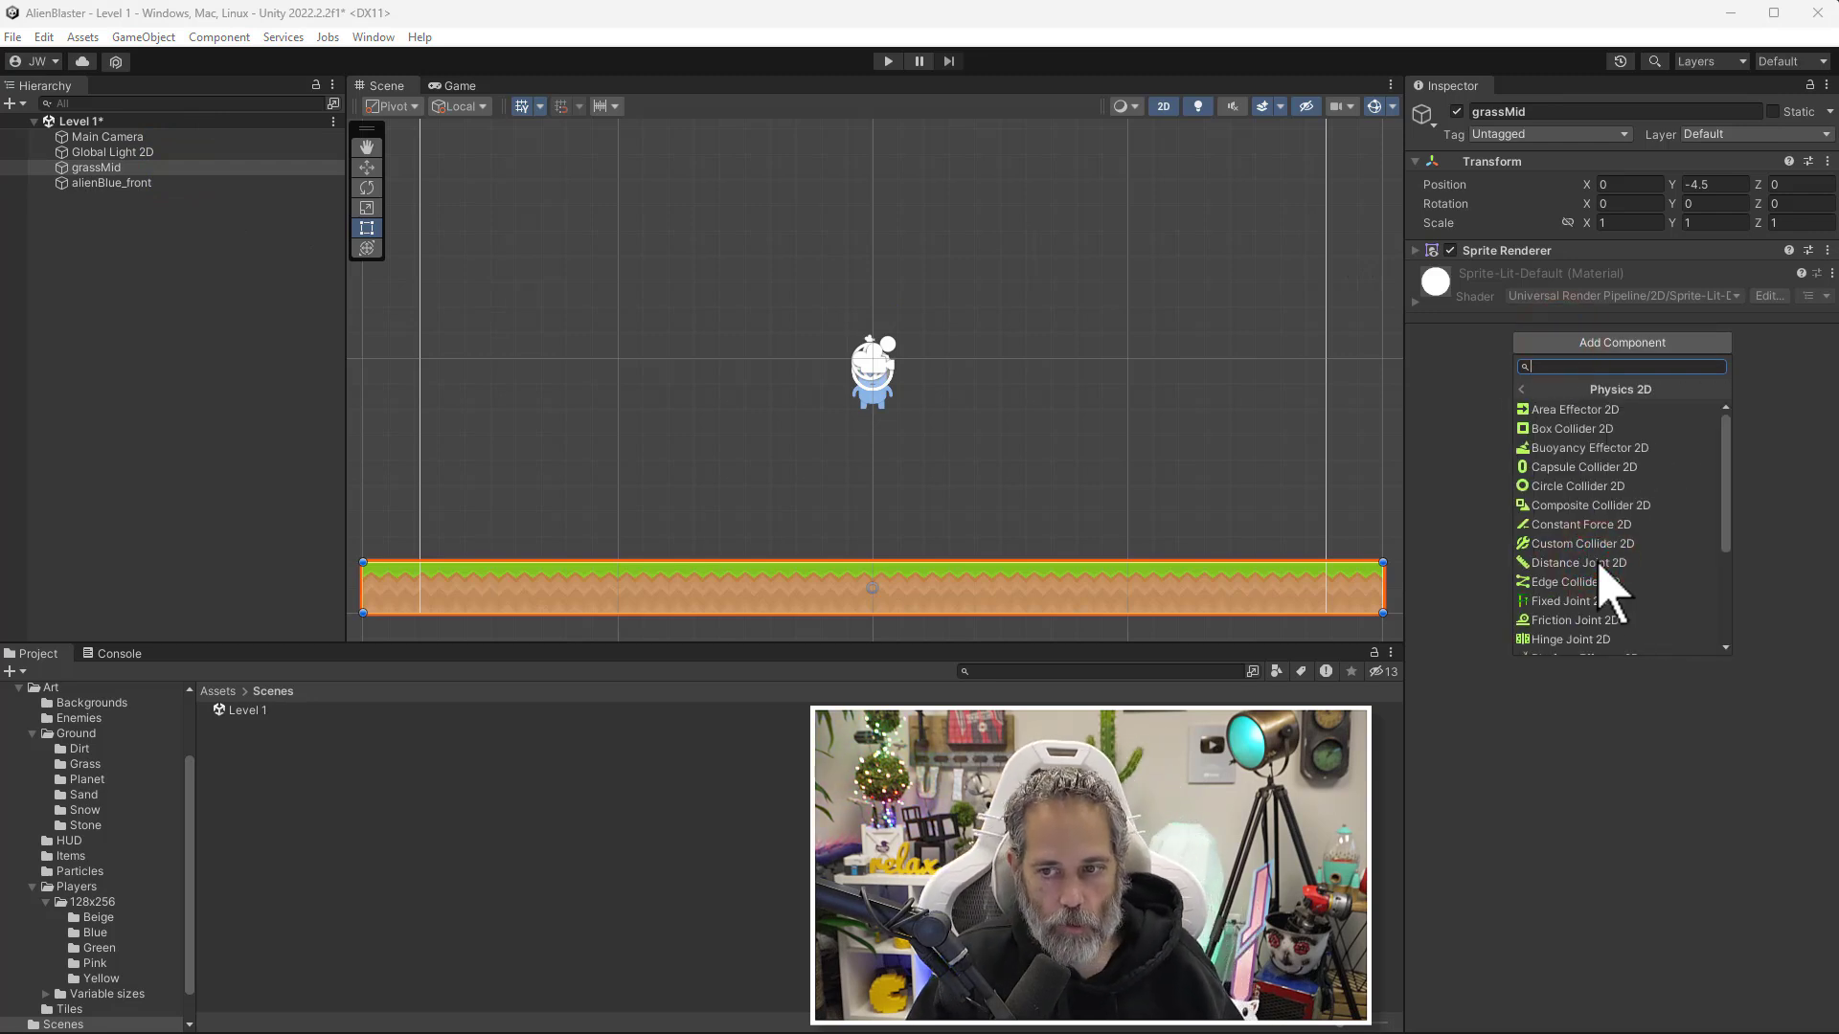
{"action": "scroll", "coordinate": [1601, 585], "scroll_direction": "down", "scroll_amount": 3}
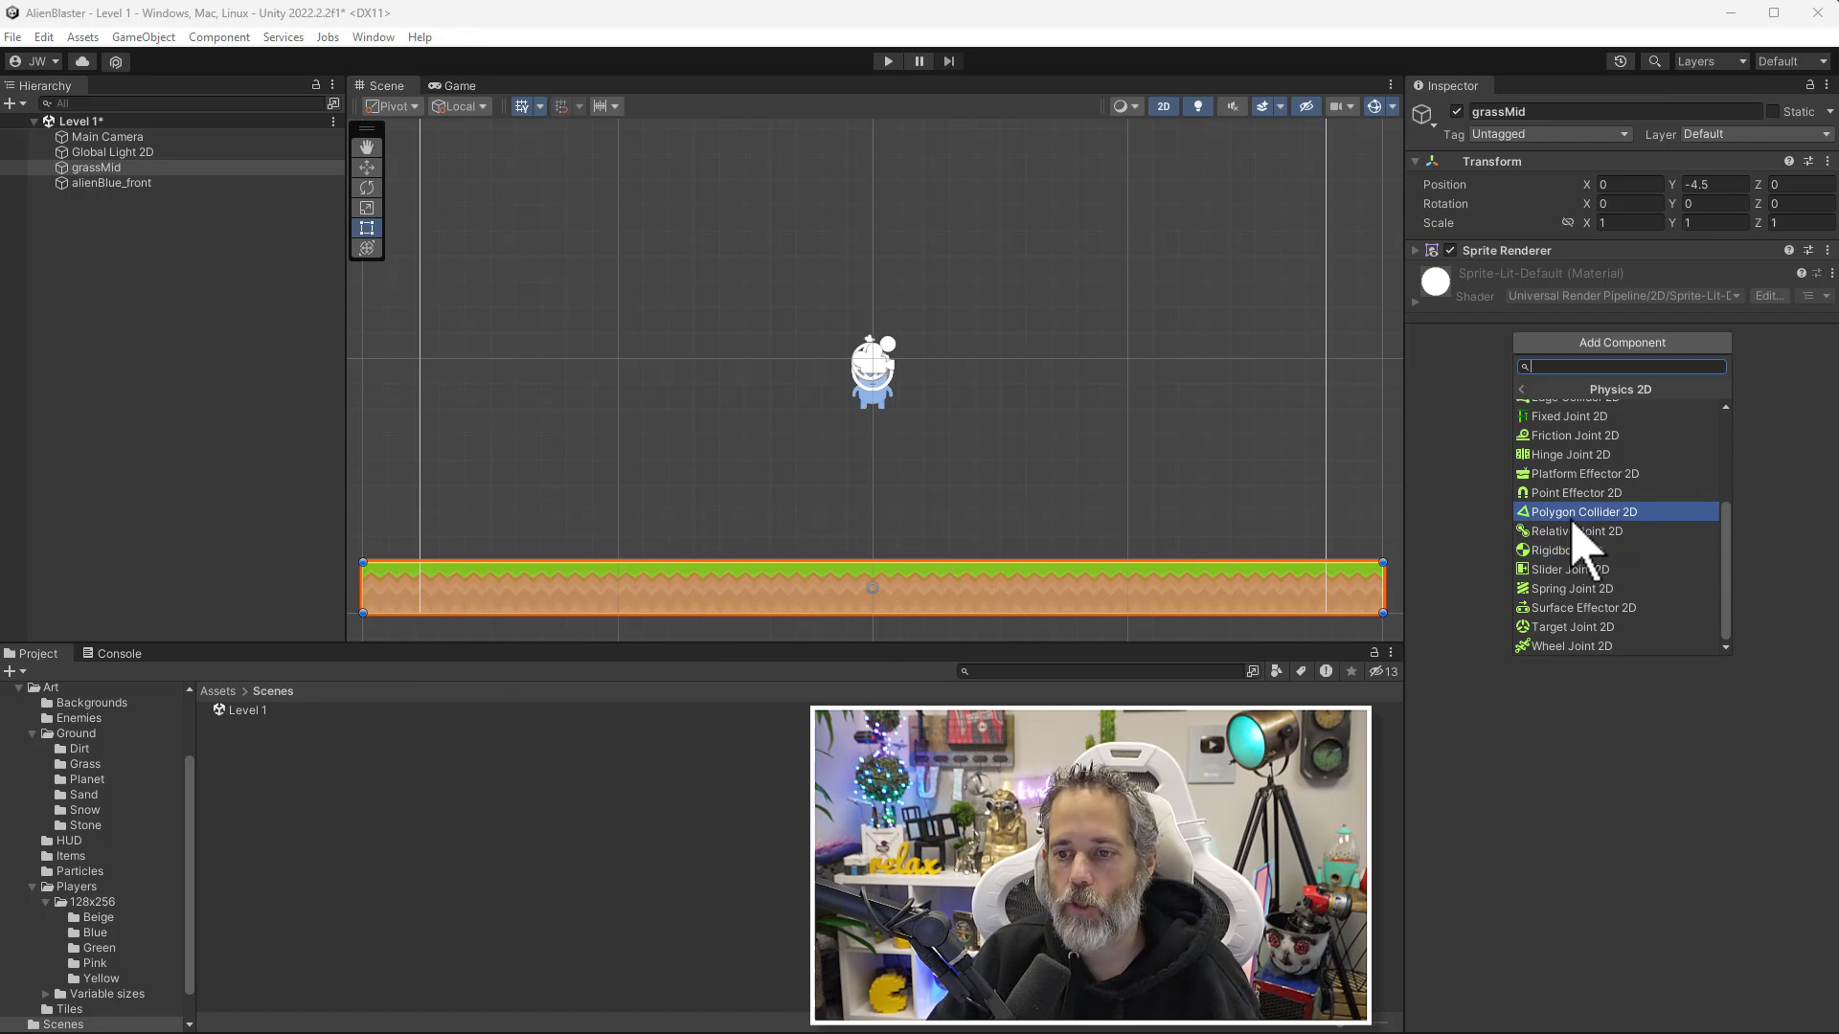
{"action": "scroll", "coordinate": [1581, 546], "scroll_direction": "up", "scroll_amount": 2}
{"action": "scroll", "coordinate": [1585, 450], "scroll_direction": "up", "scroll_amount": 2}
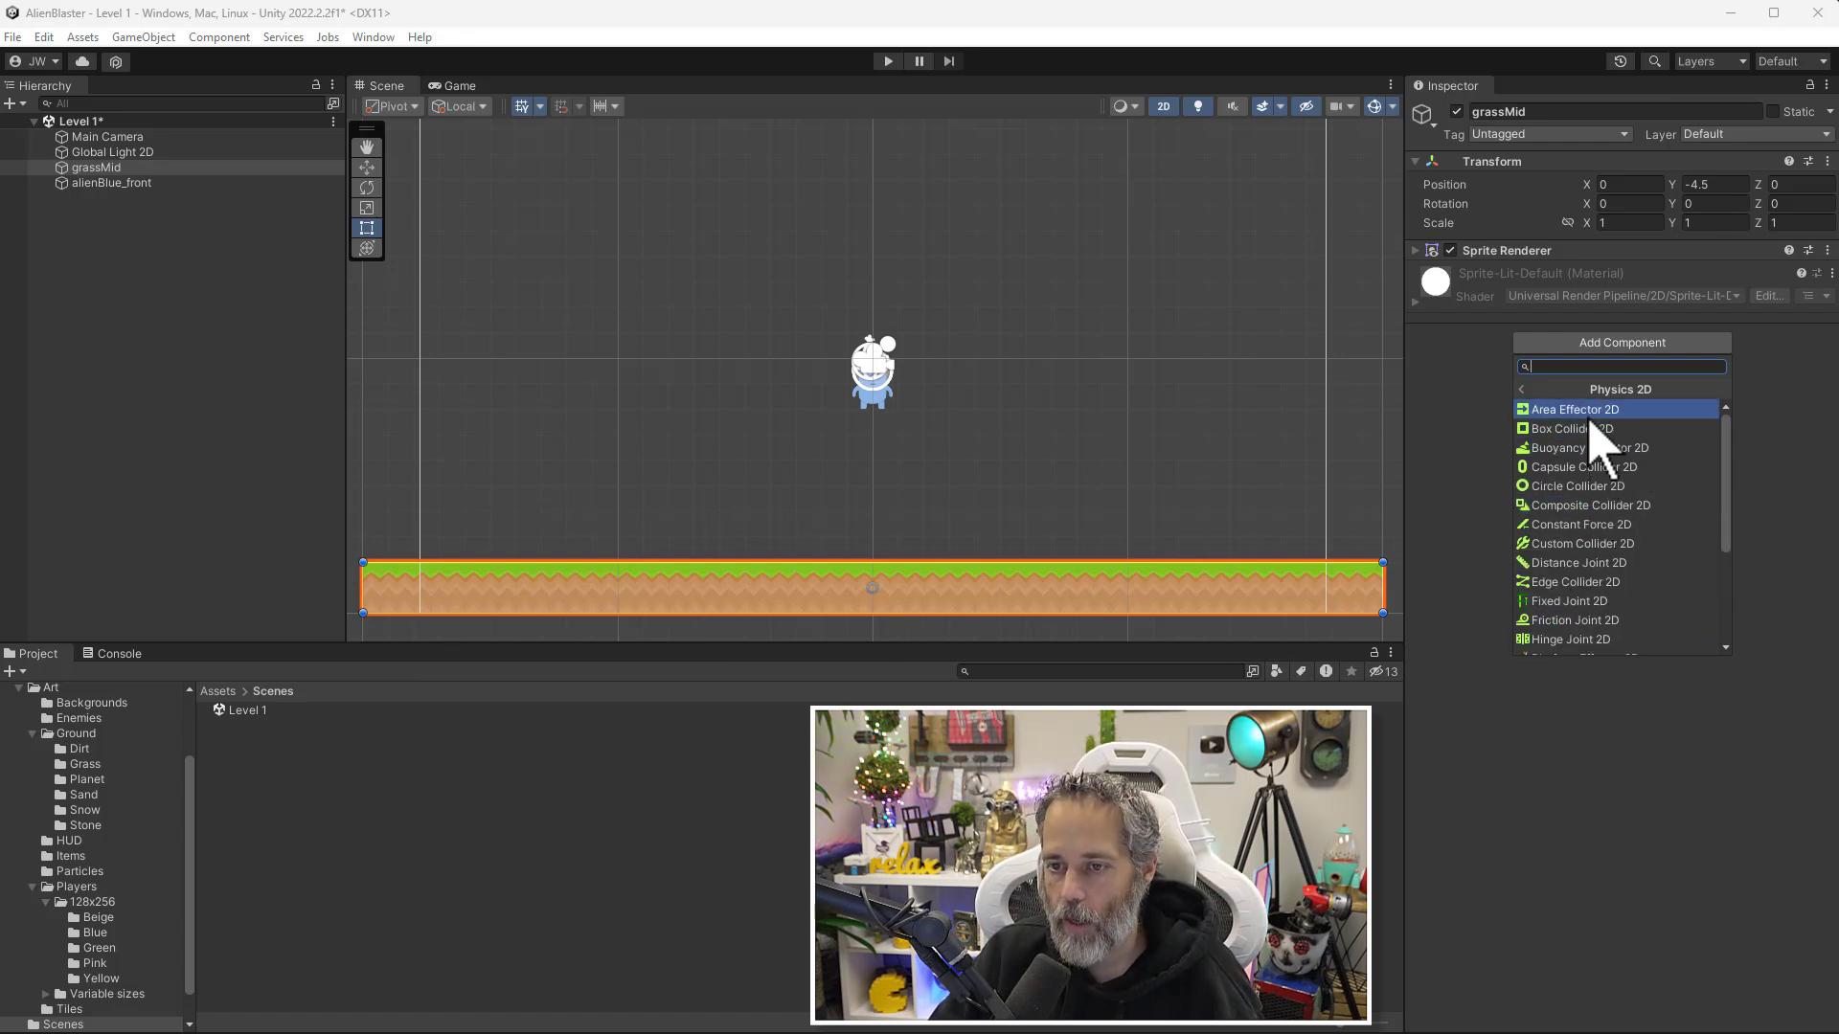
{"action": "left_click", "coordinate": [1581, 429]}
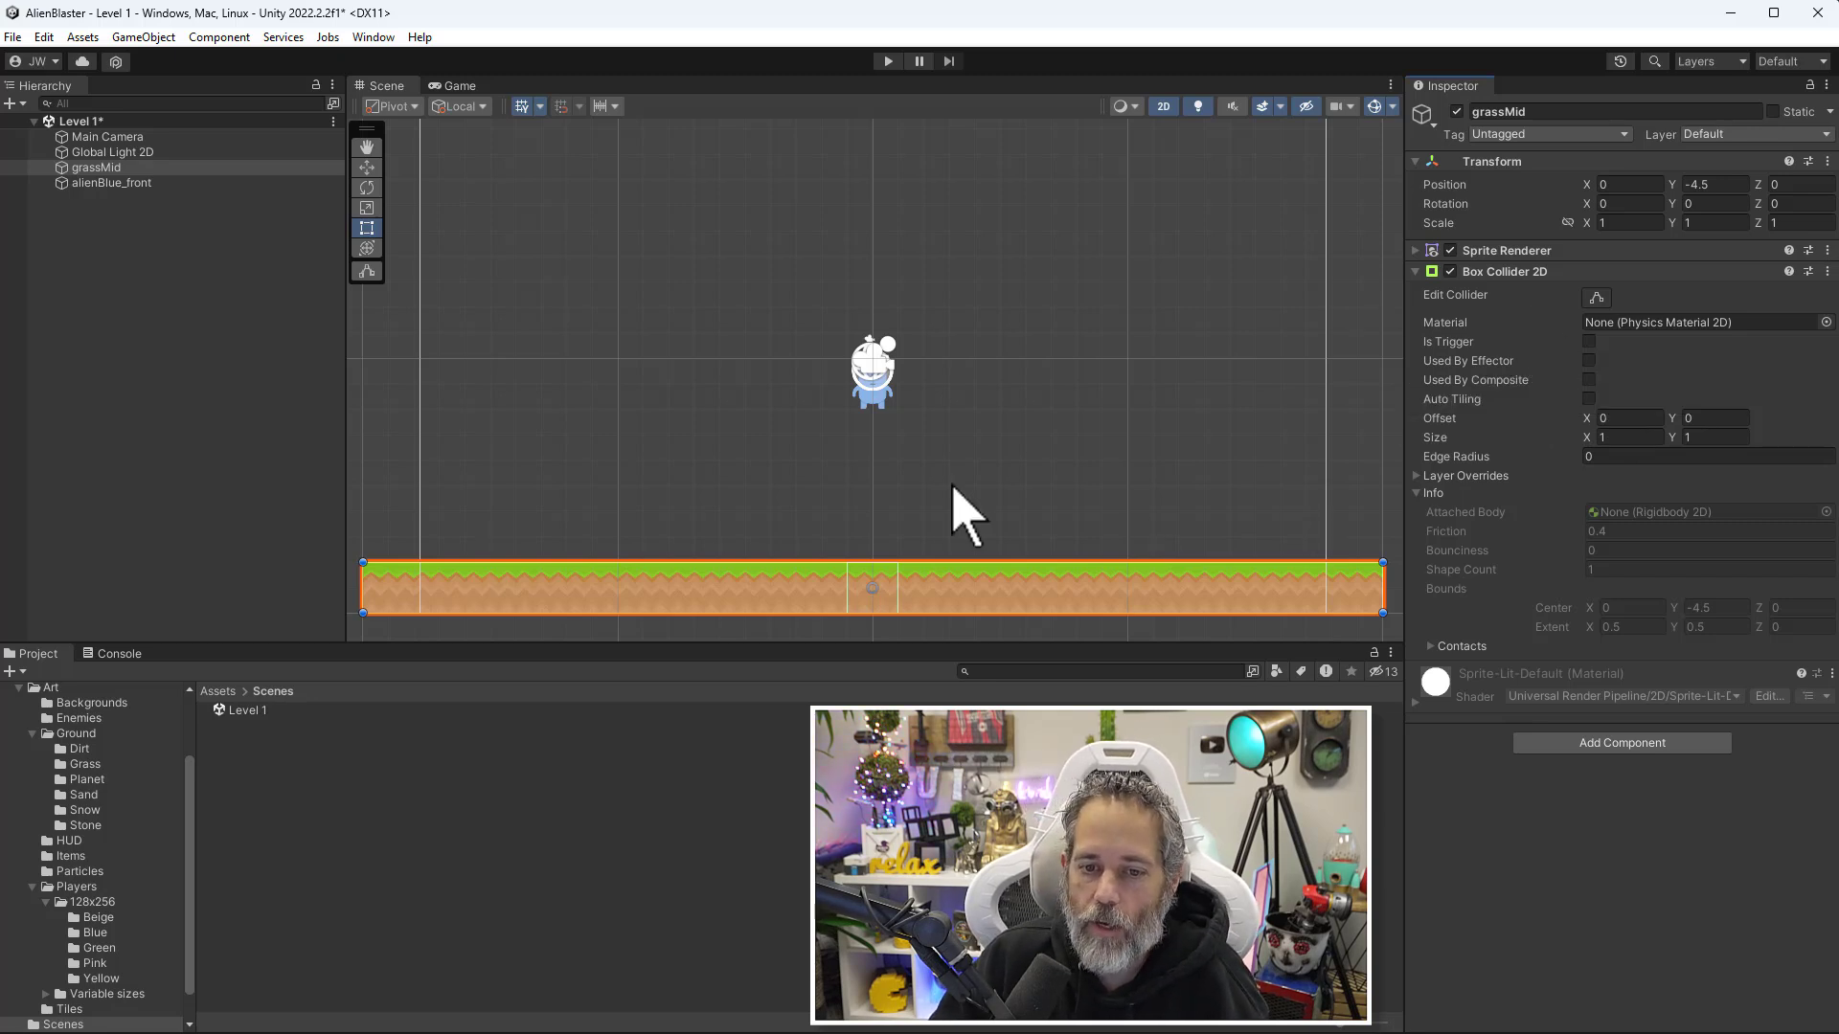
Test-play to confirm the alien lands on the grass, then stop.
{"action": "left_click", "coordinate": [888, 60]}
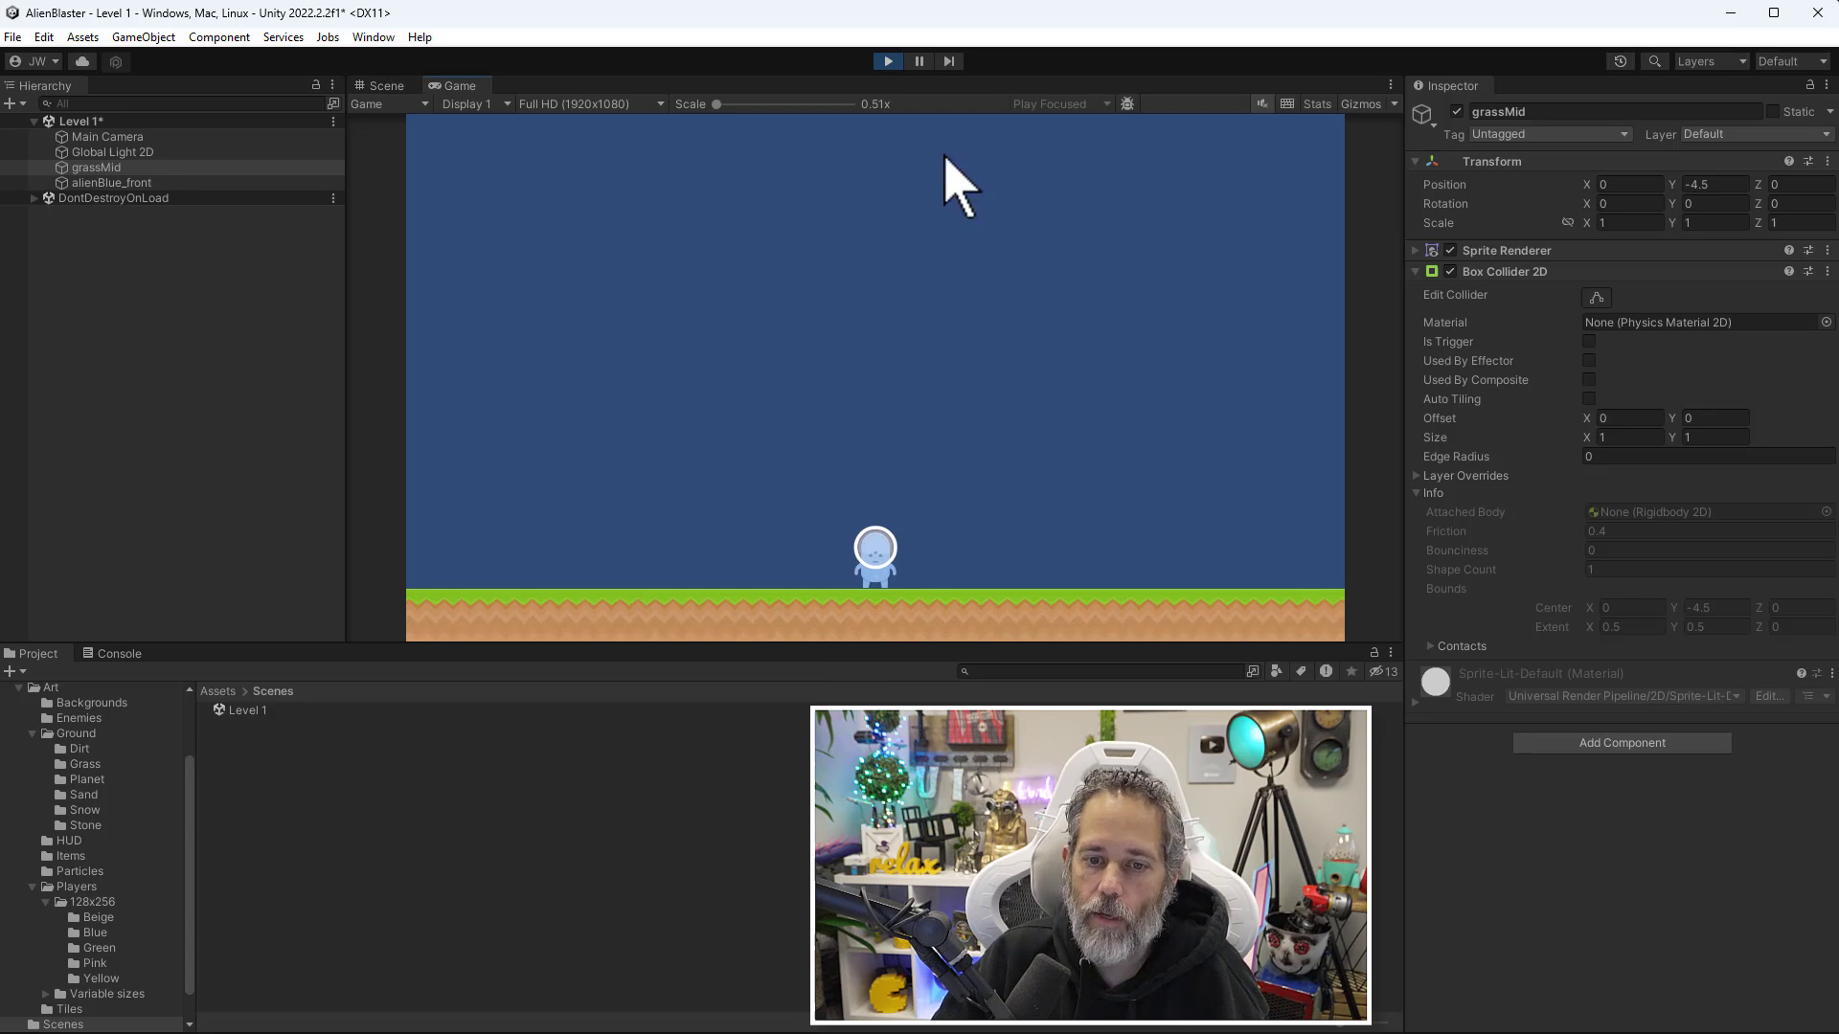
{"action": "left_click", "coordinate": [888, 61]}
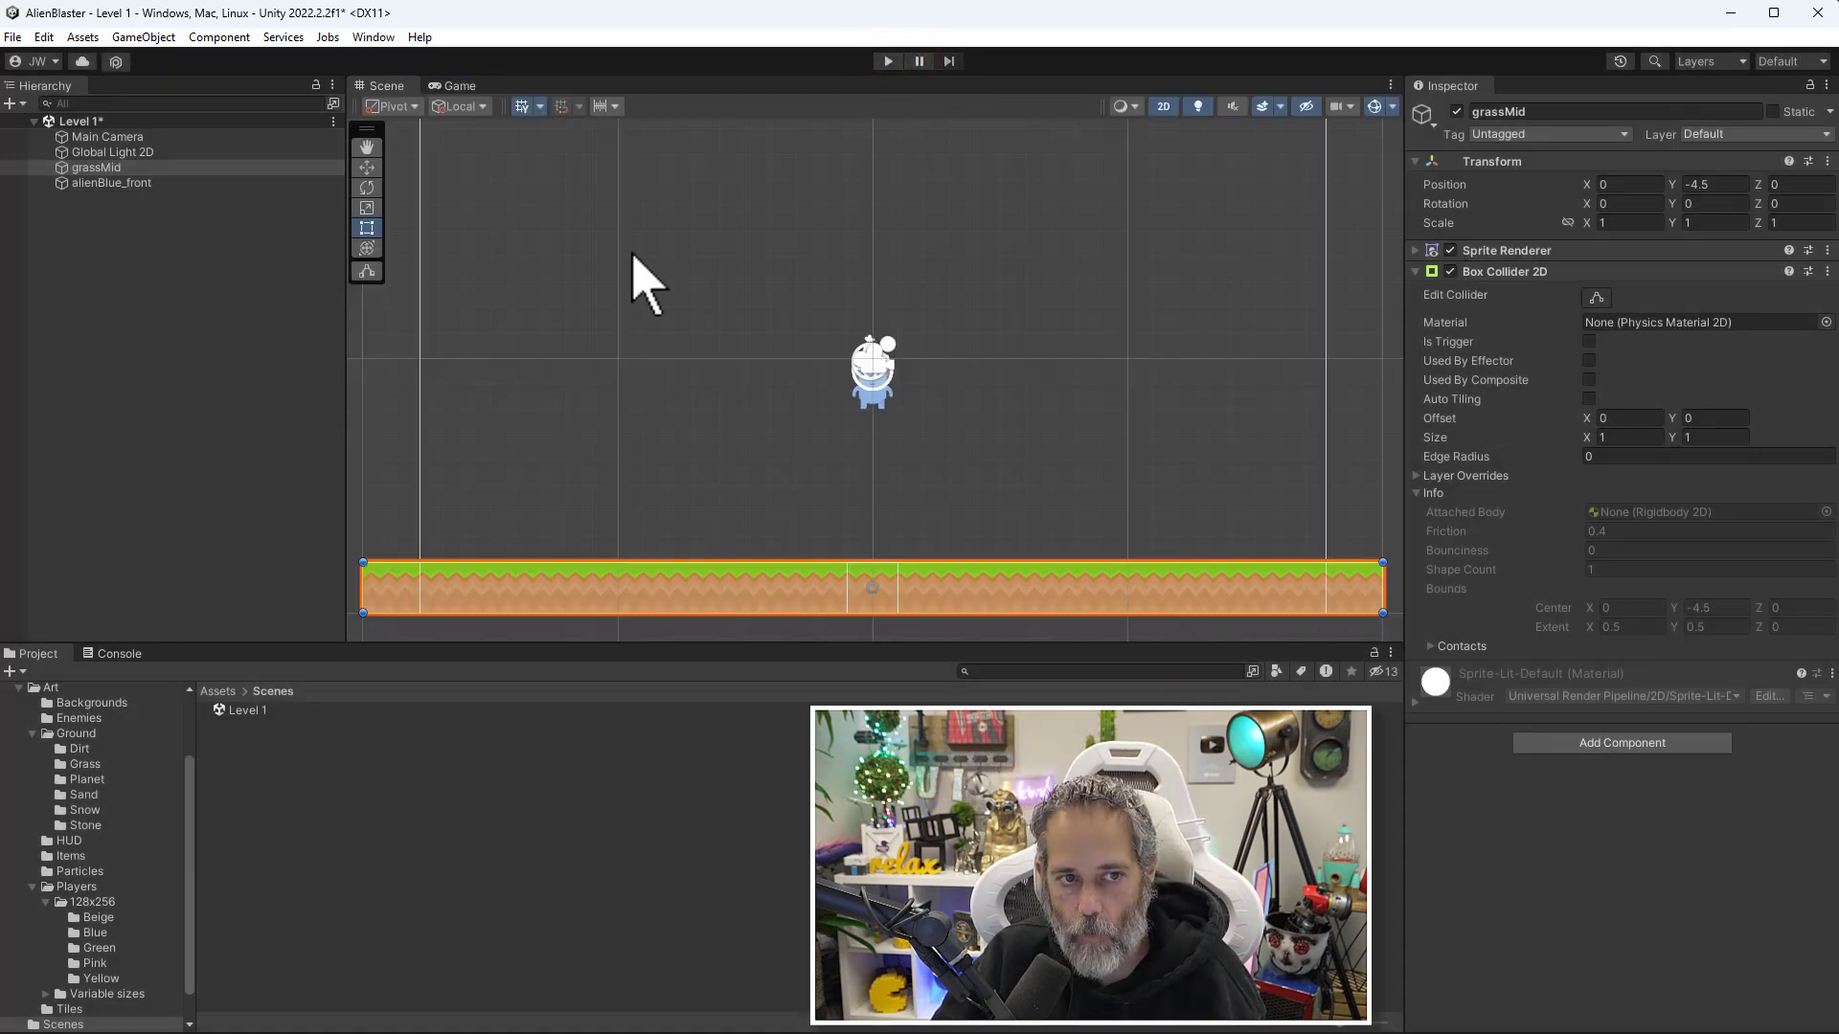
Enable Auto Tiling on grassMid's Box Collider 2D, checking it with the sprite hidden, then start a test run.
{"action": "left_click", "coordinate": [1450, 251]}
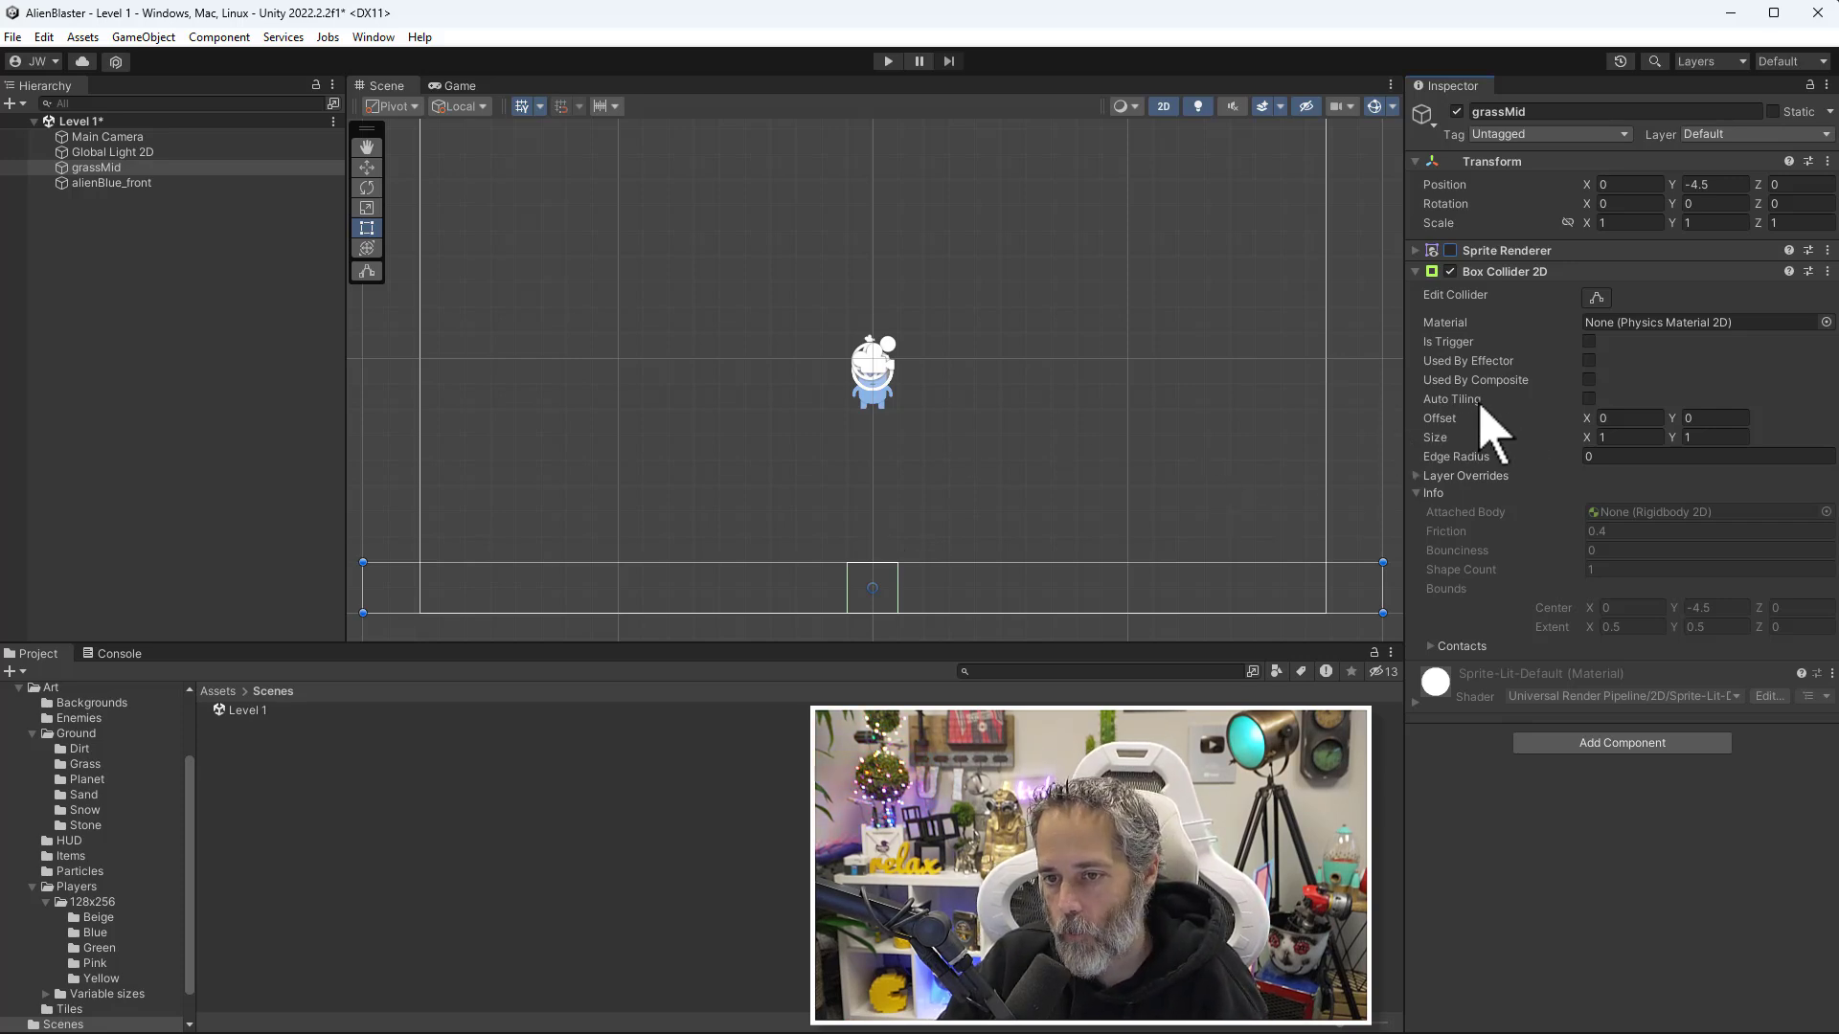
{"action": "left_click", "coordinate": [1588, 399]}
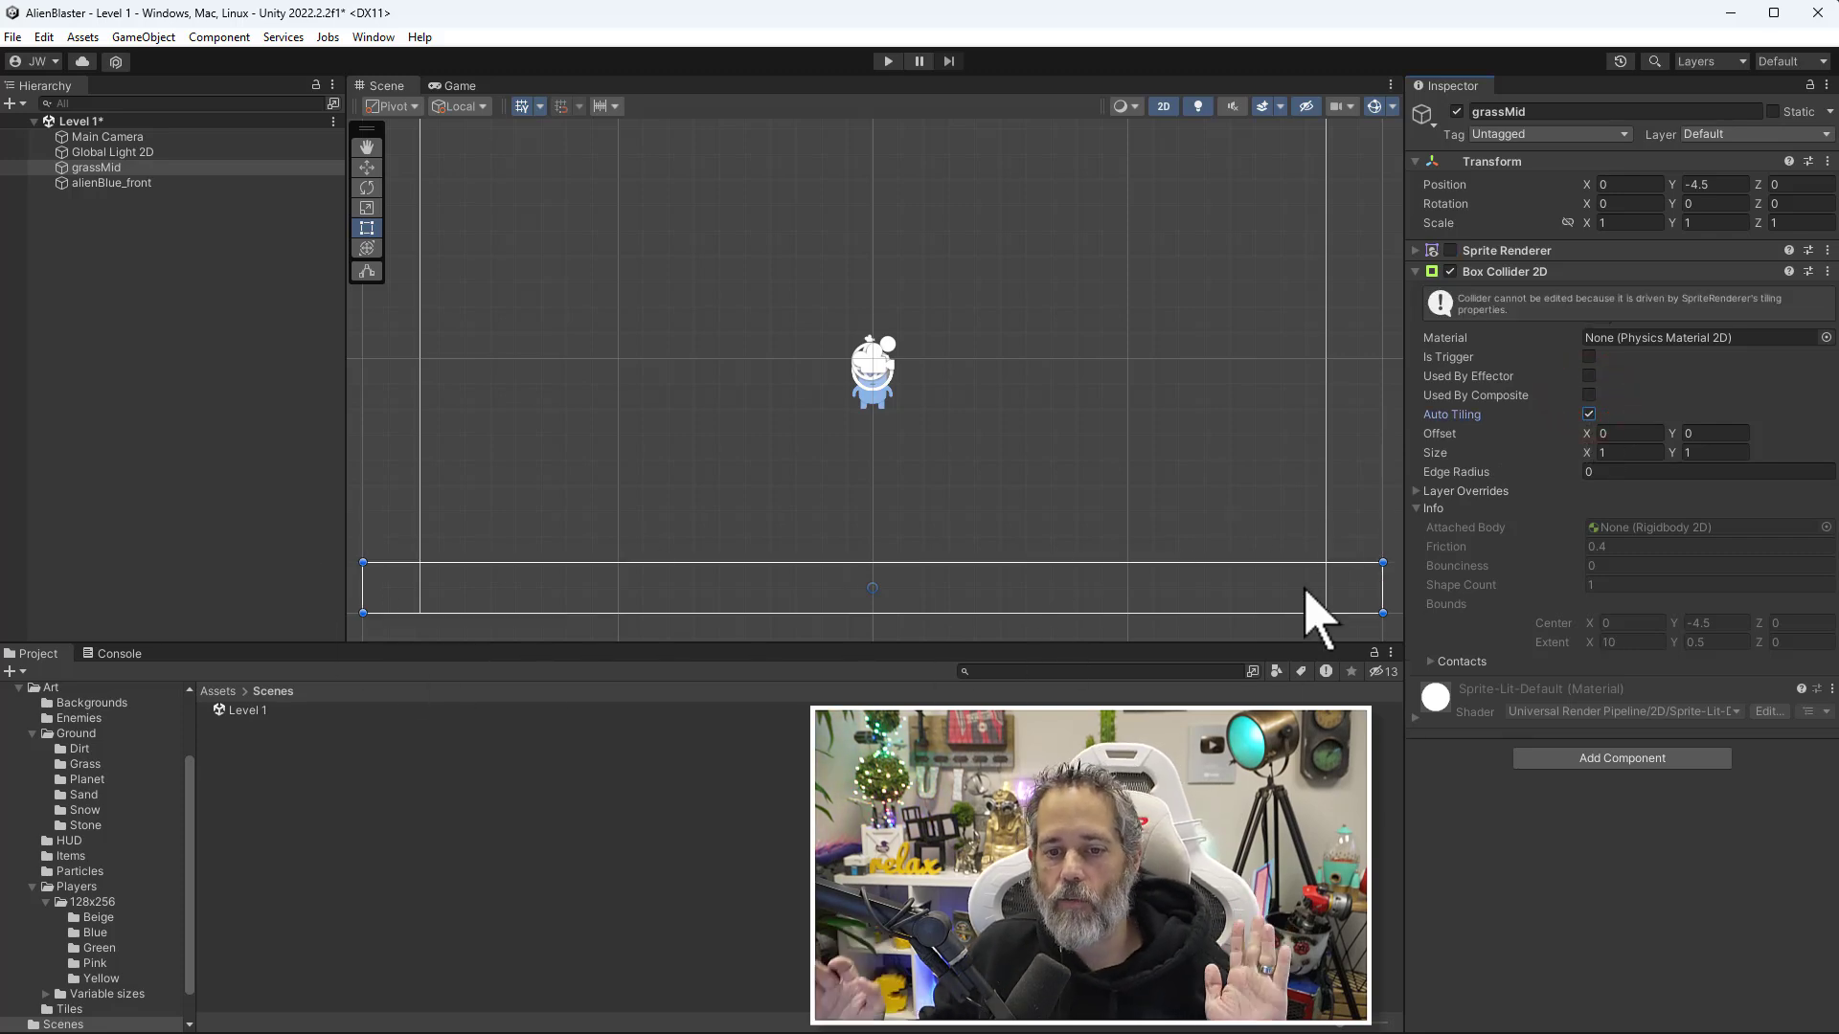
{"action": "left_click", "coordinate": [1450, 251]}
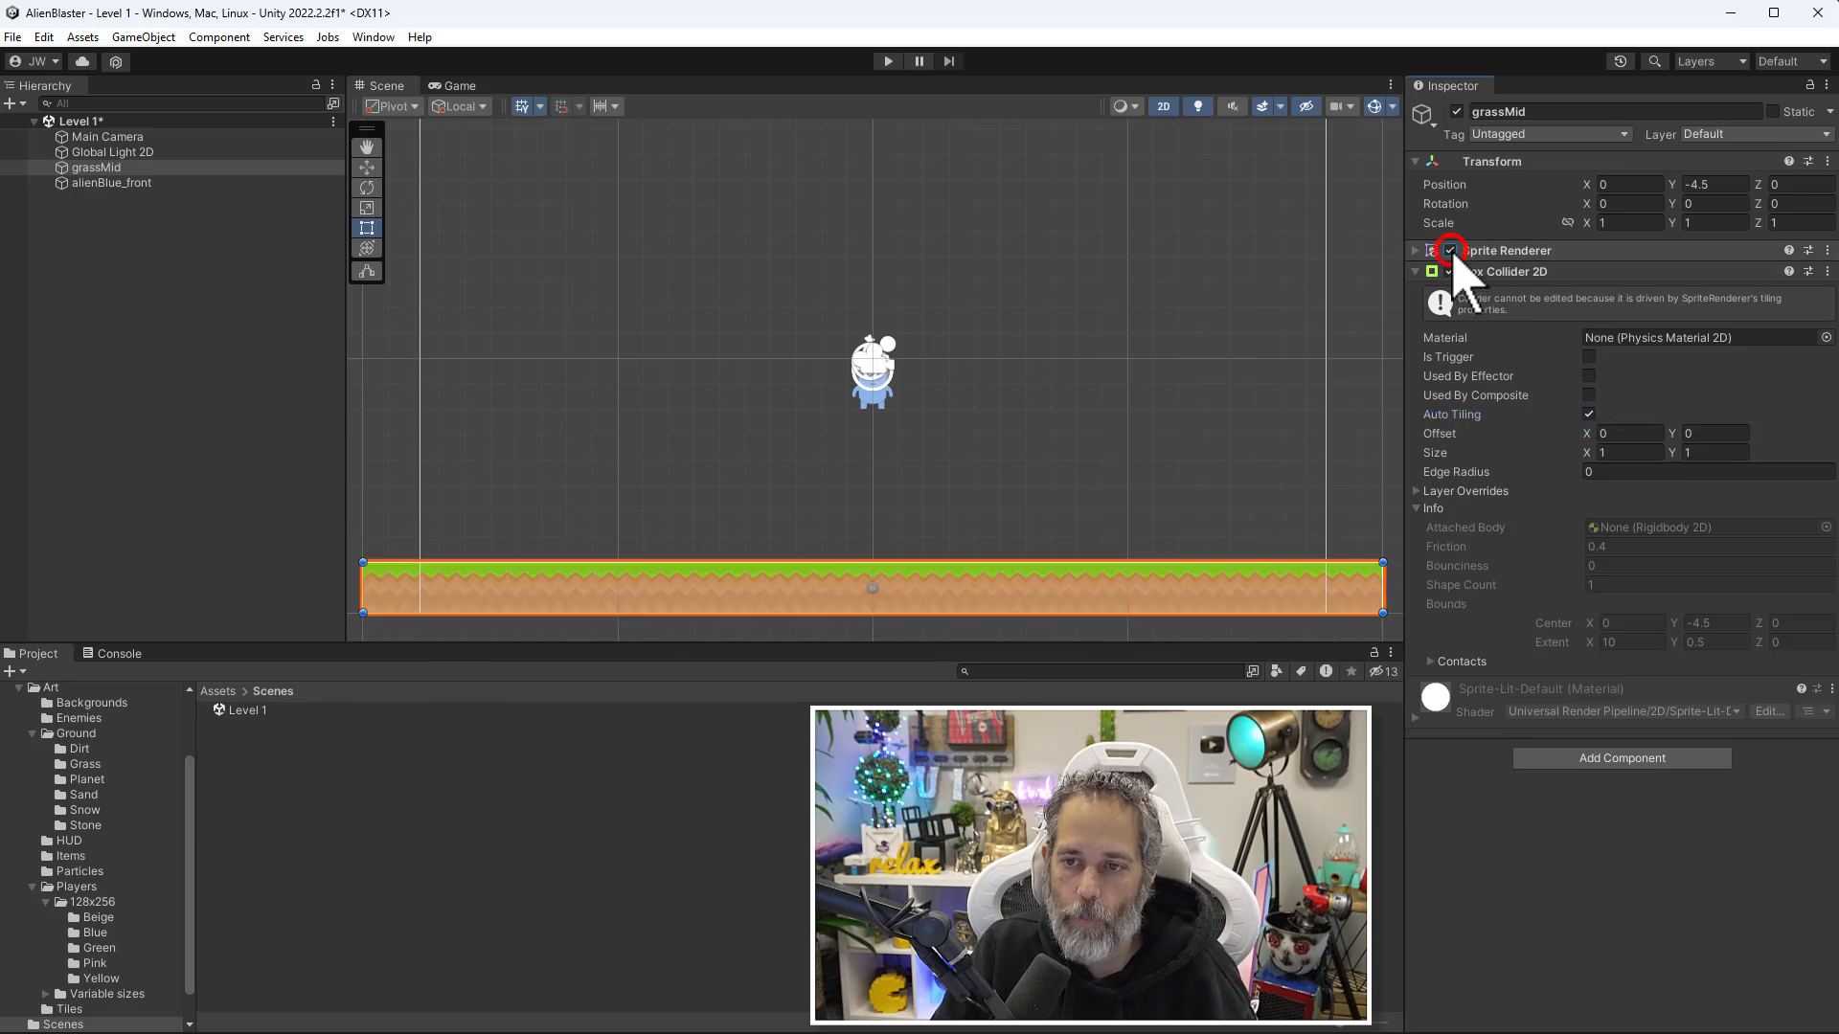
{"action": "left_click", "coordinate": [879, 67]}
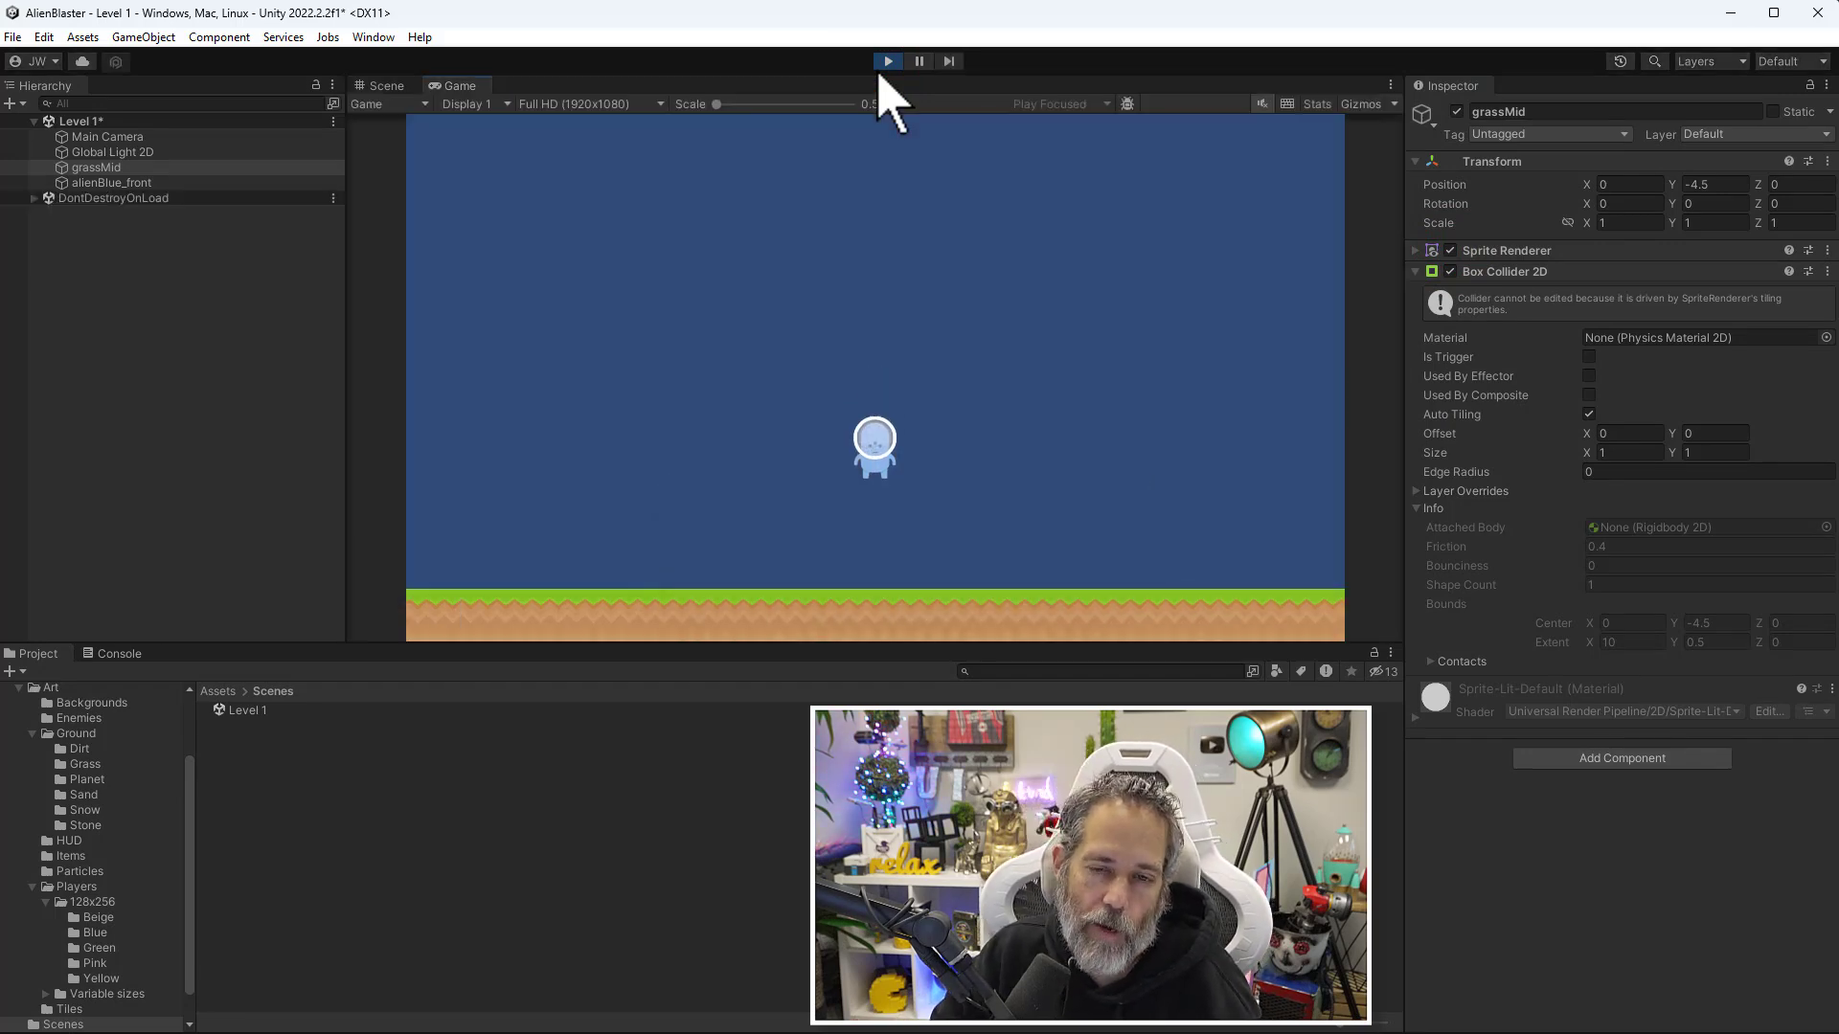
Stop the run, turn Auto Tiling off on the ground collider, and move the alien to X 2.
{"action": "left_click", "coordinate": [887, 61]}
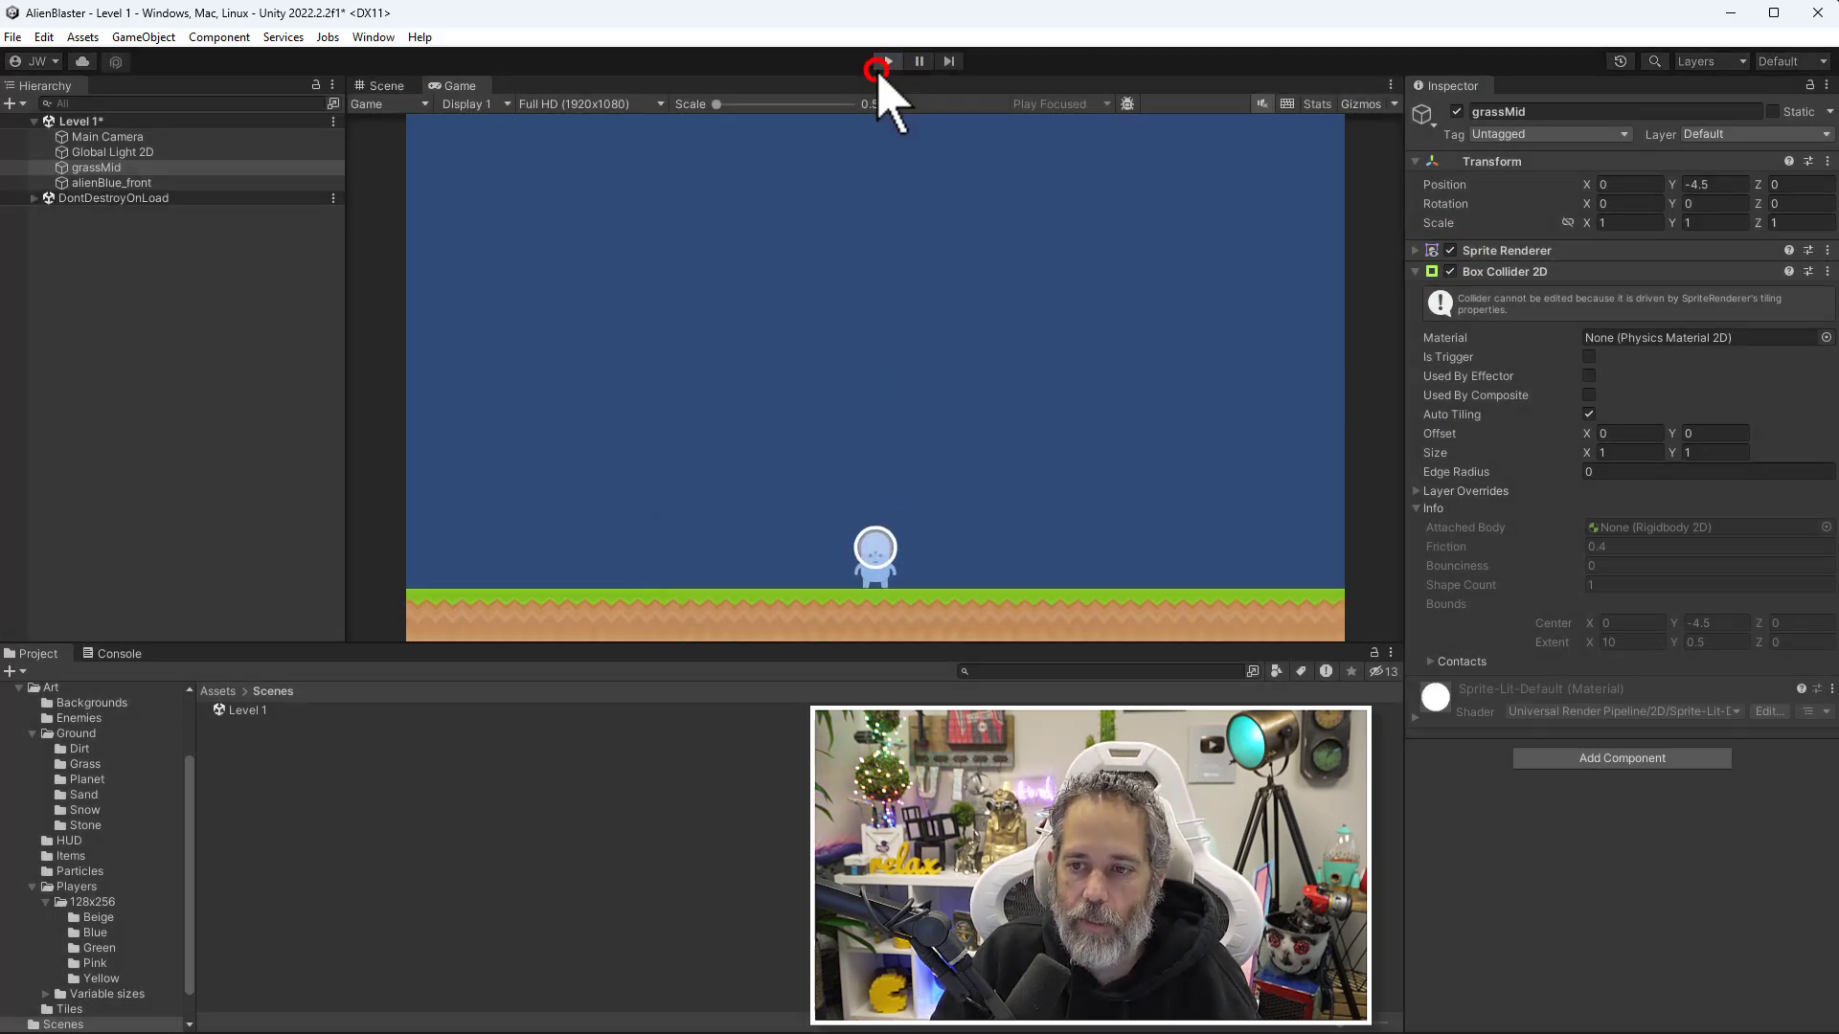
{"action": "left_click", "coordinate": [1588, 414]}
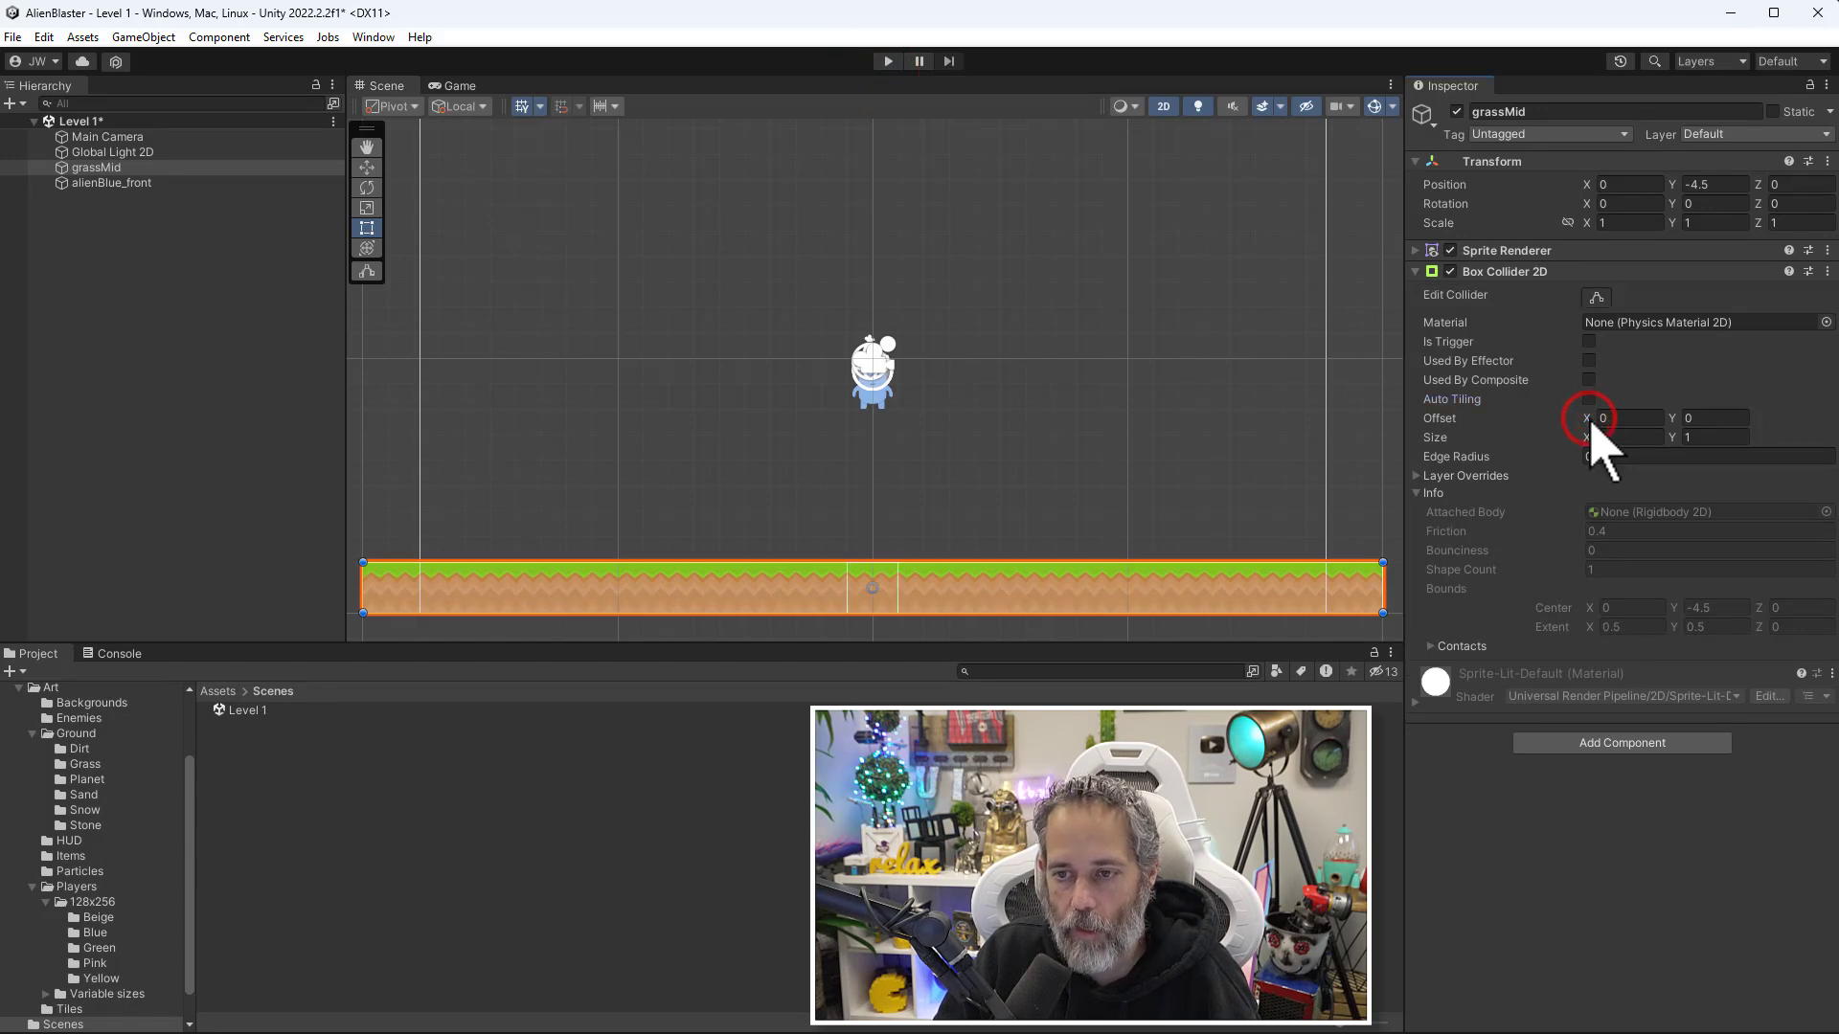
{"action": "left_click", "coordinate": [148, 183]}
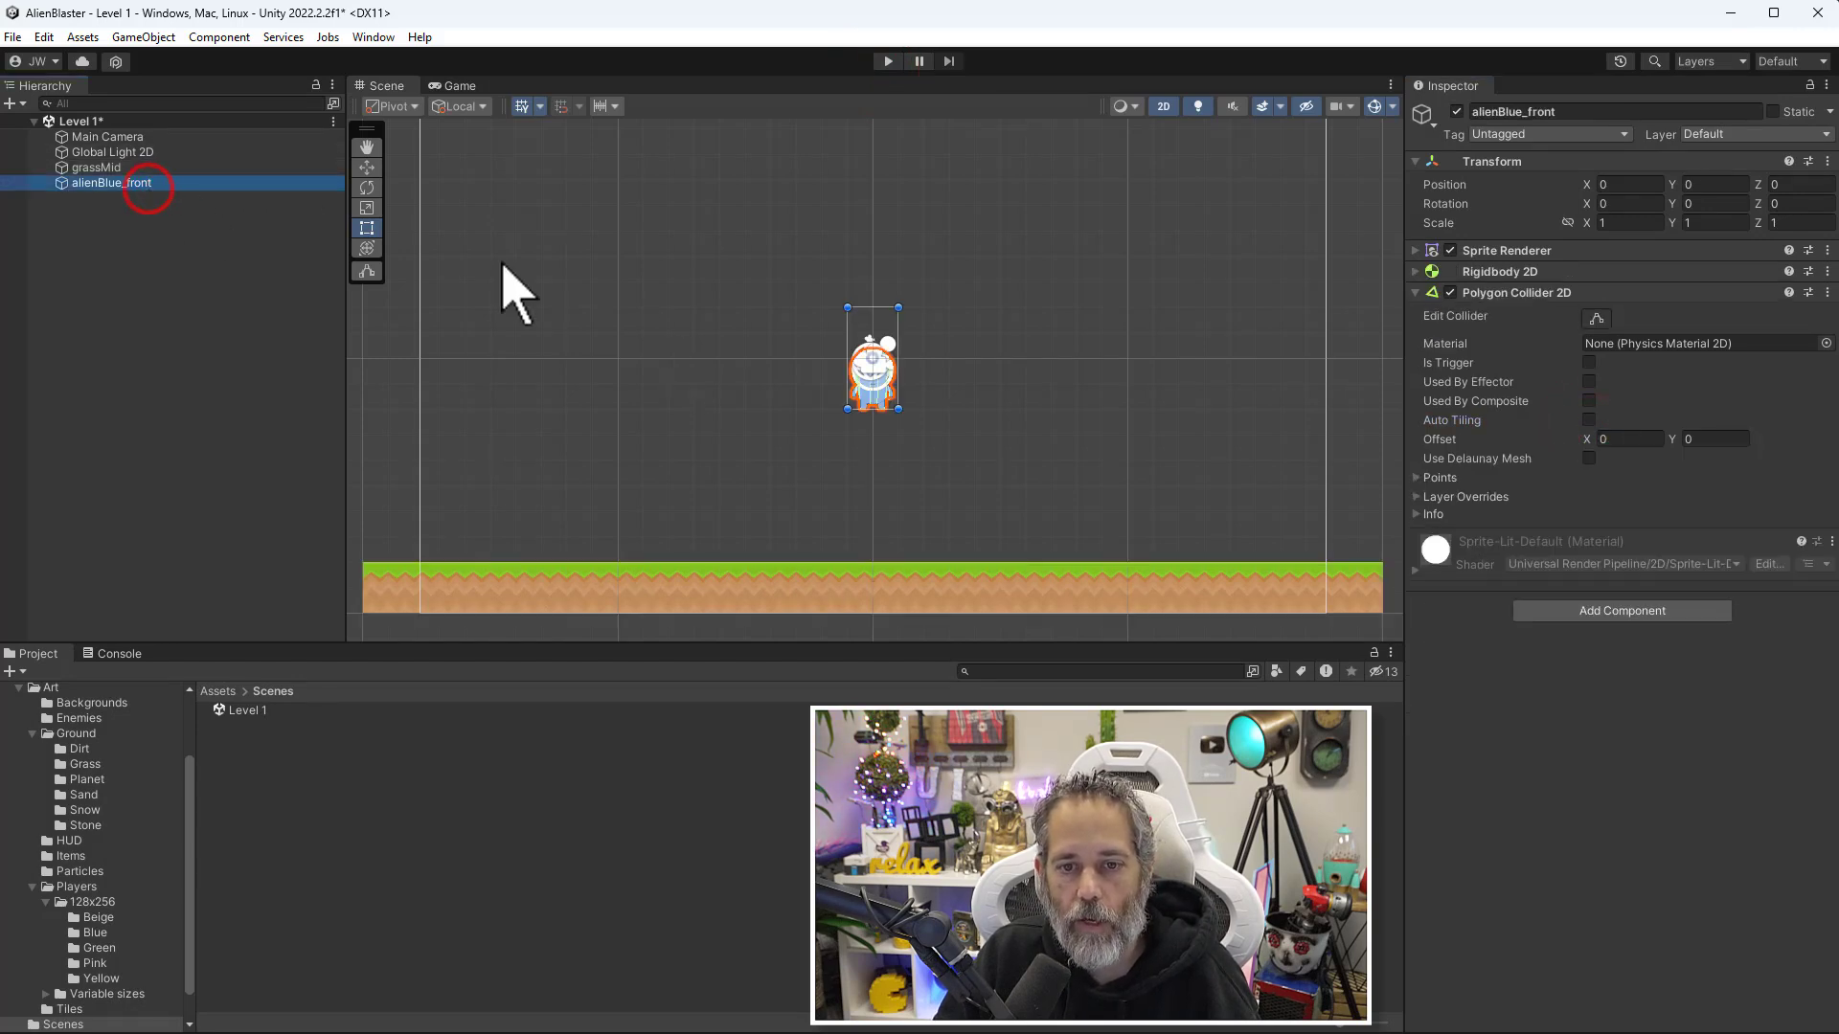
{"action": "left_click", "coordinate": [1588, 184]}
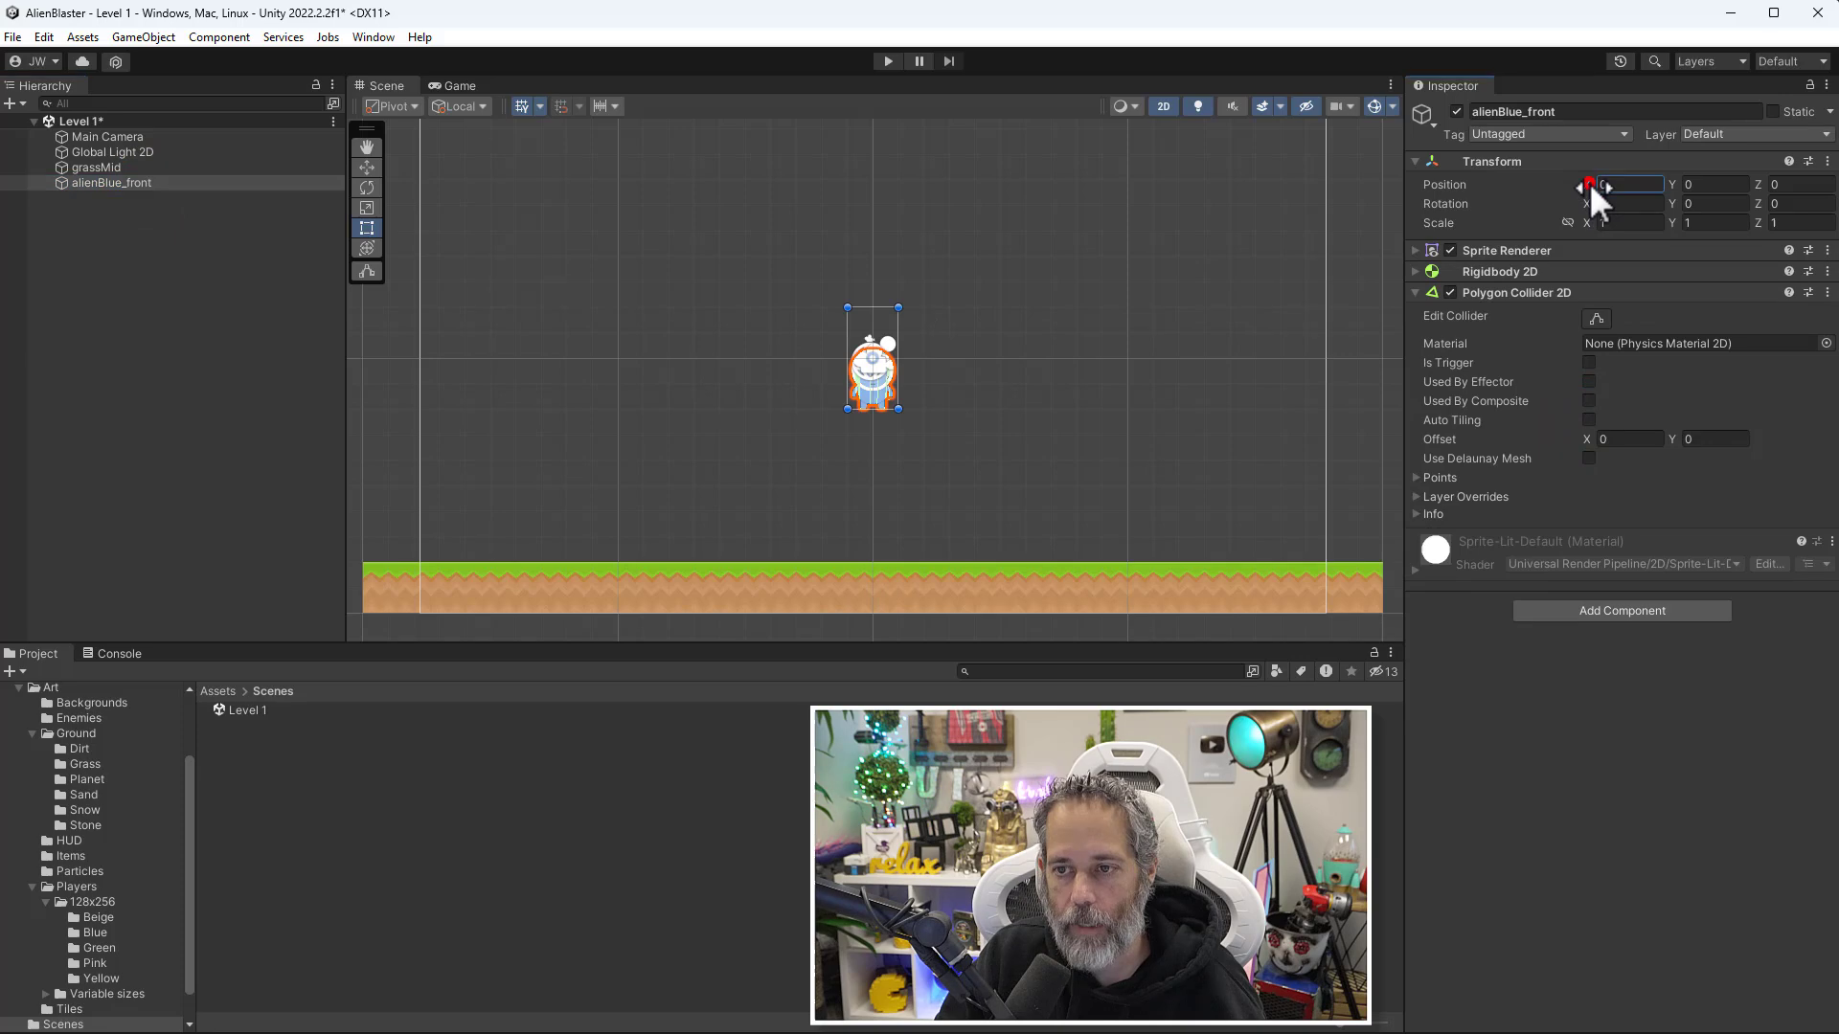
{"action": "left_click_drag", "start_coordinate": [1589, 184], "coordinate": [1643, 206]}
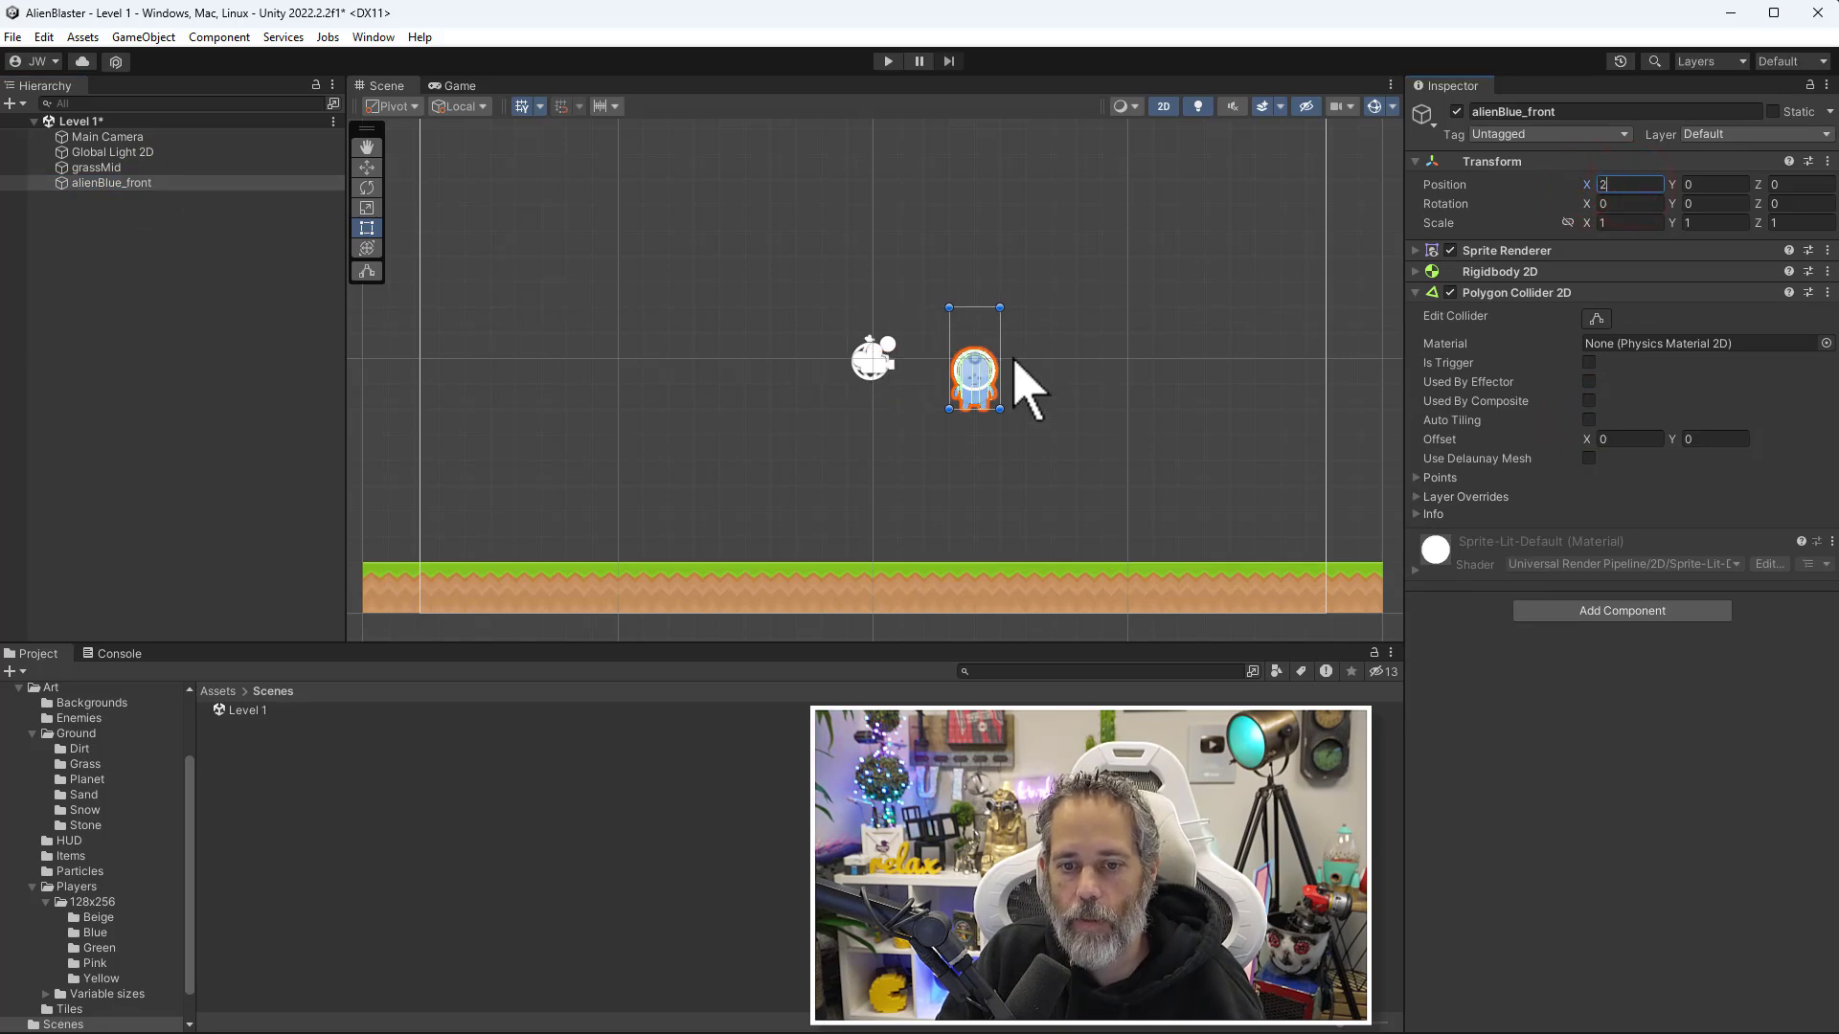
Select grassMid and the alien, then test-play to watch the alien fall past the grass.
{"action": "left_click", "coordinate": [150, 169]}
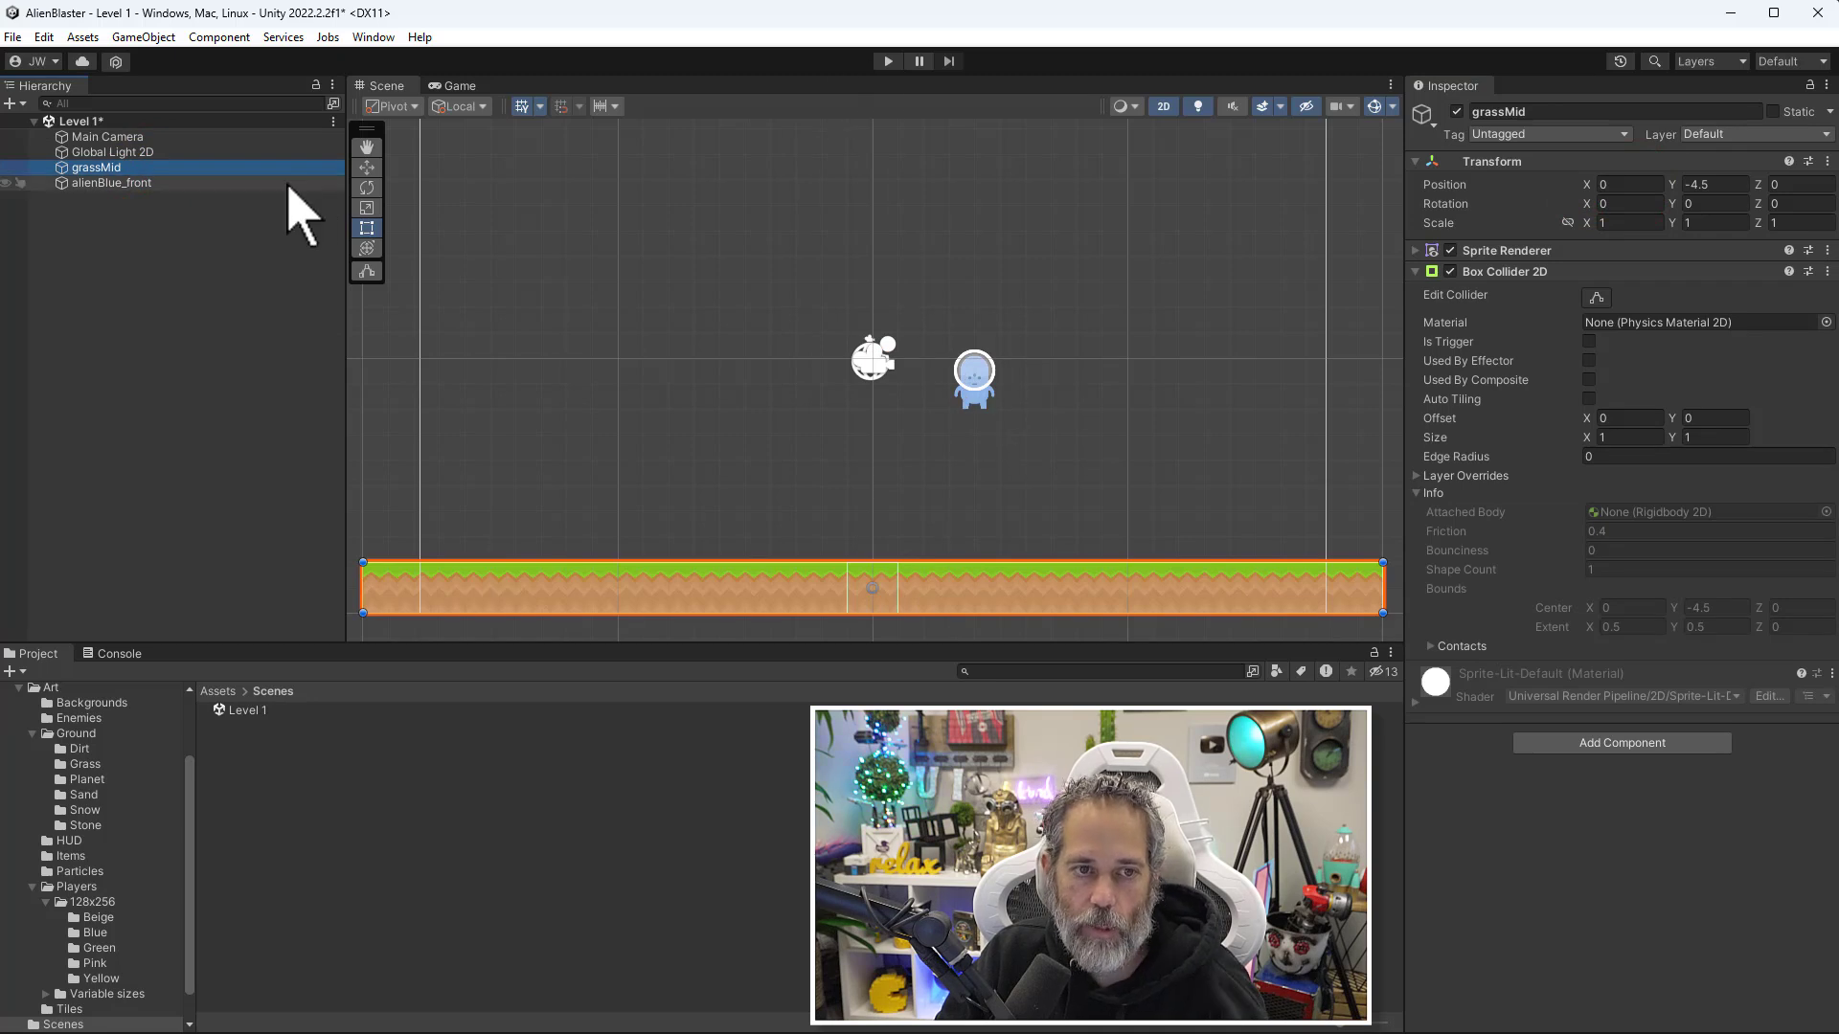
{"action": "left_click", "coordinate": [197, 182], "text": "ctrl"}
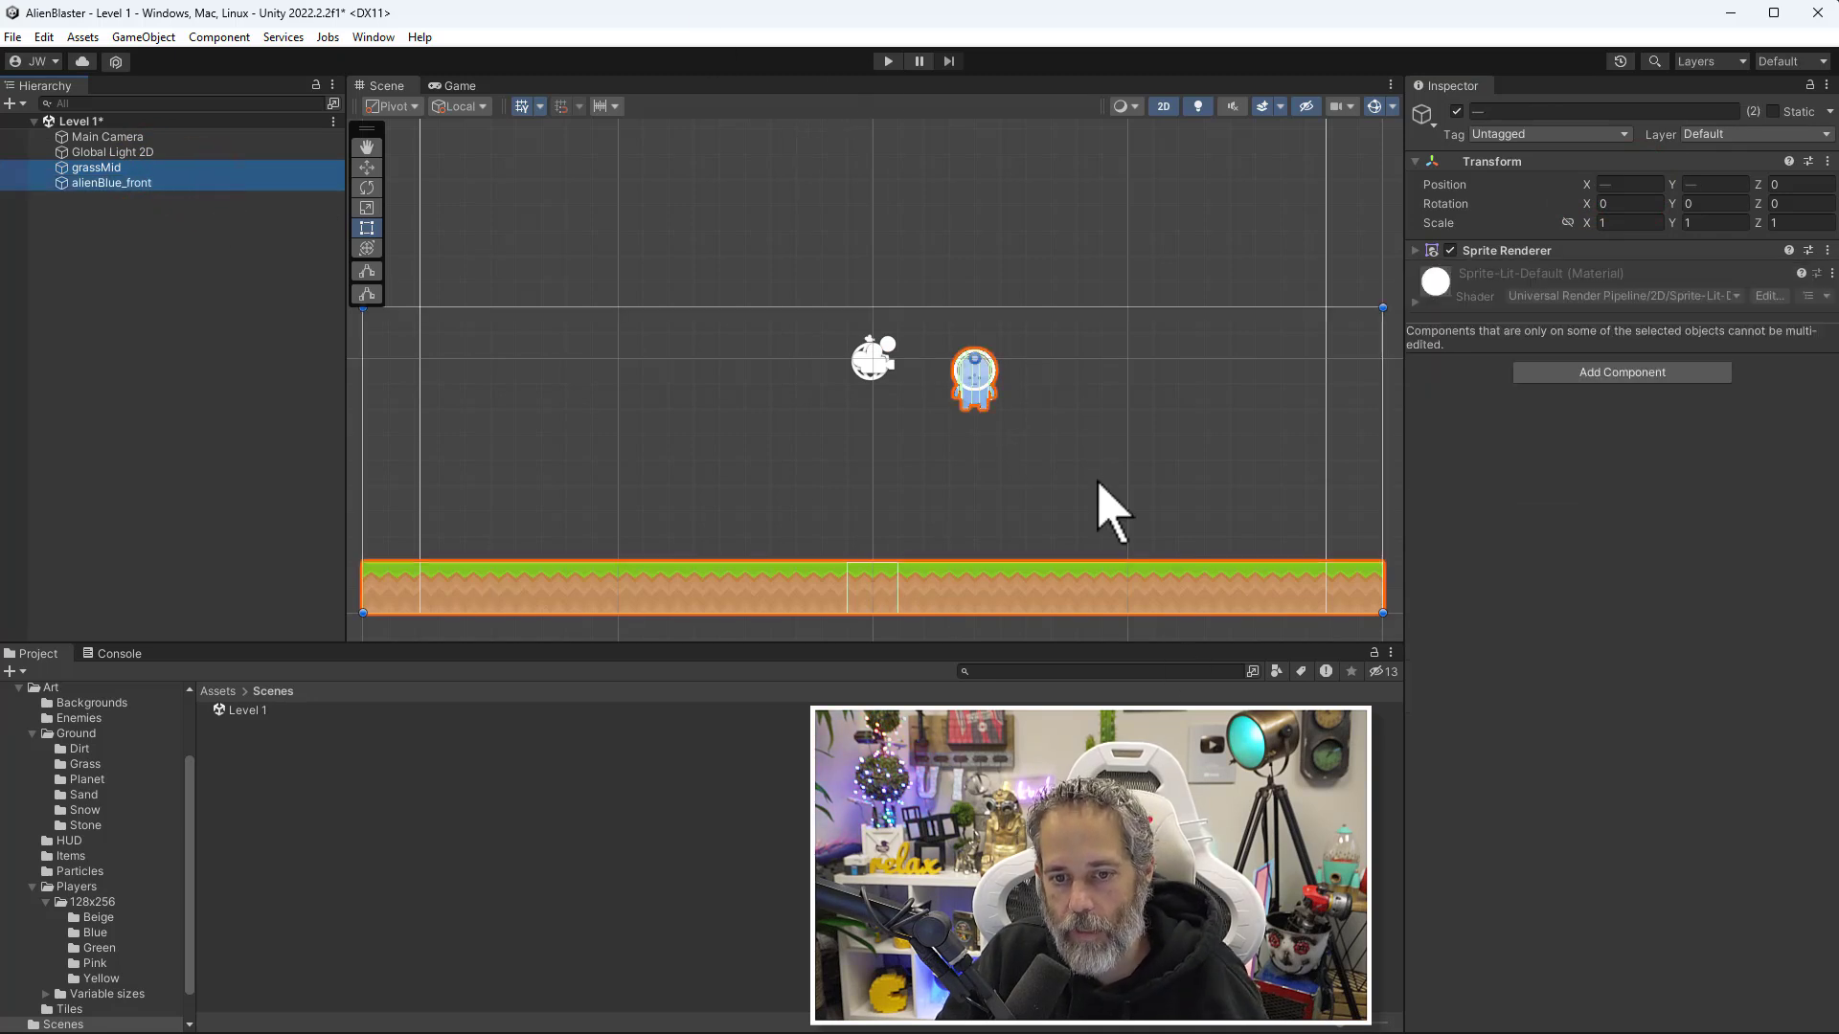
{"action": "left_click", "coordinate": [888, 60]}
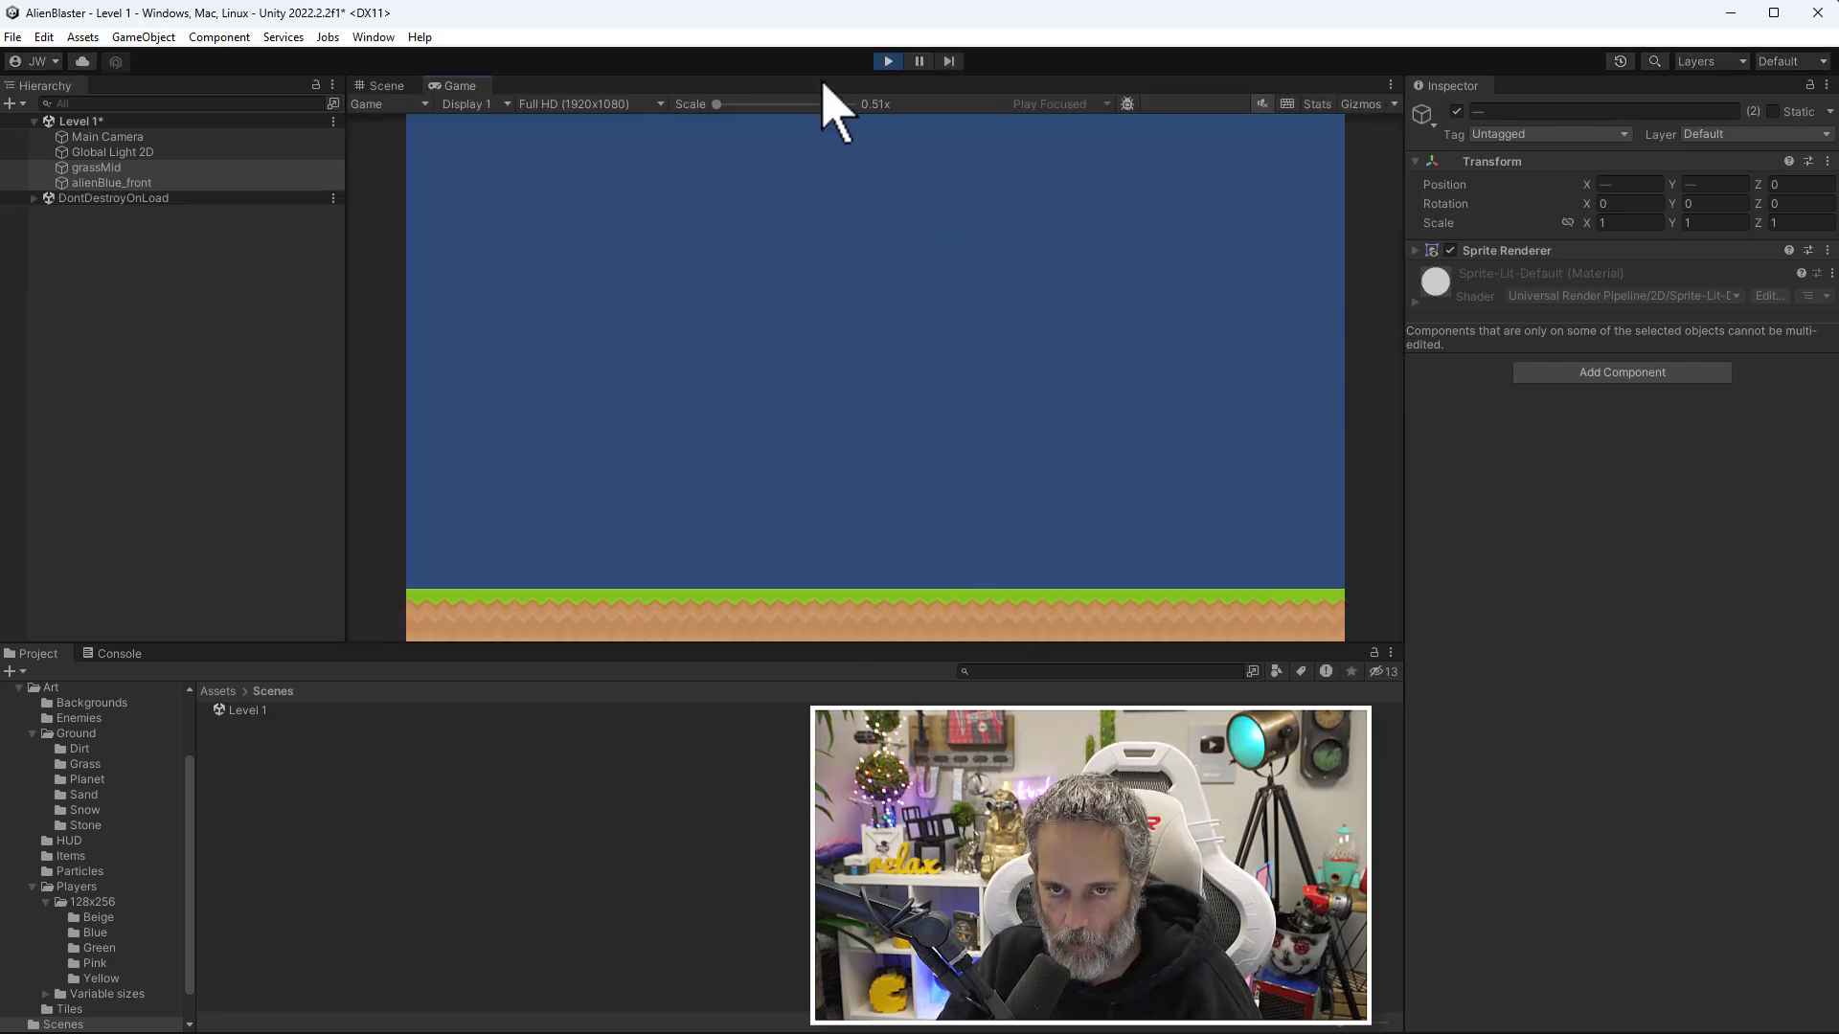
{"action": "left_click", "coordinate": [888, 60]}
{"action": "left_click", "coordinate": [214, 182]}
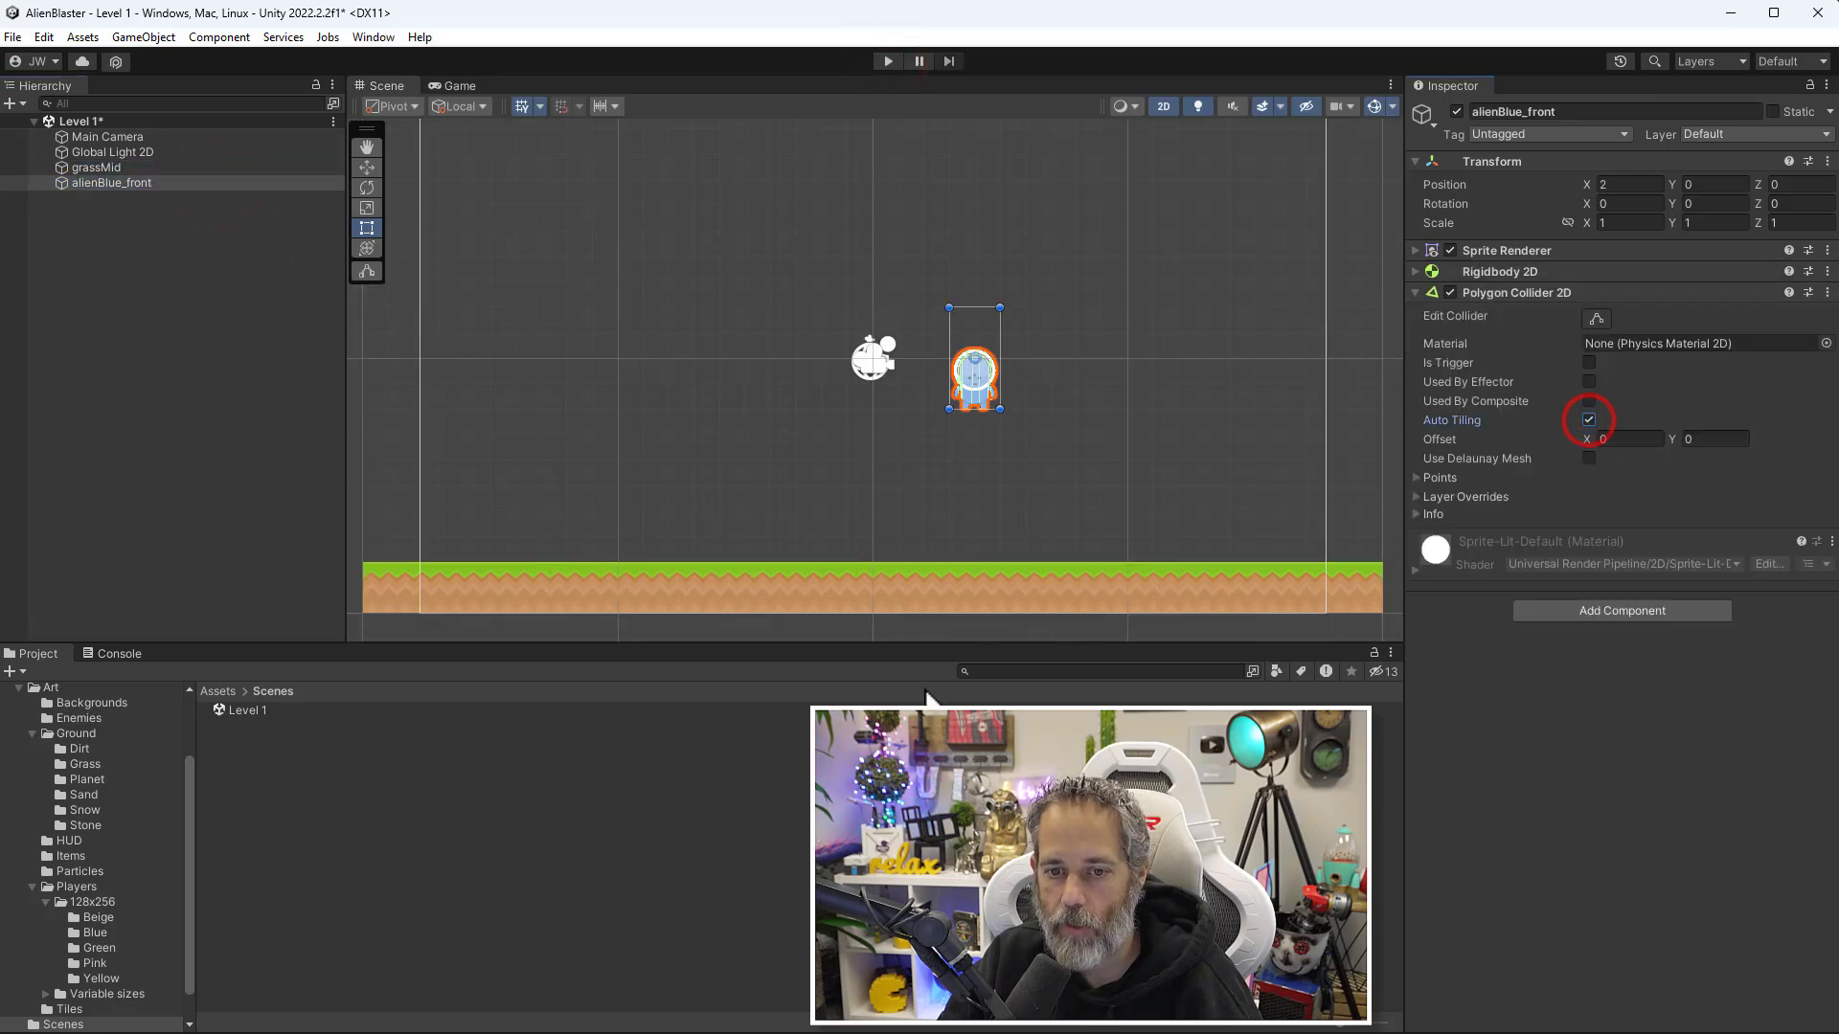
{"action": "left_click", "coordinate": [888, 60]}
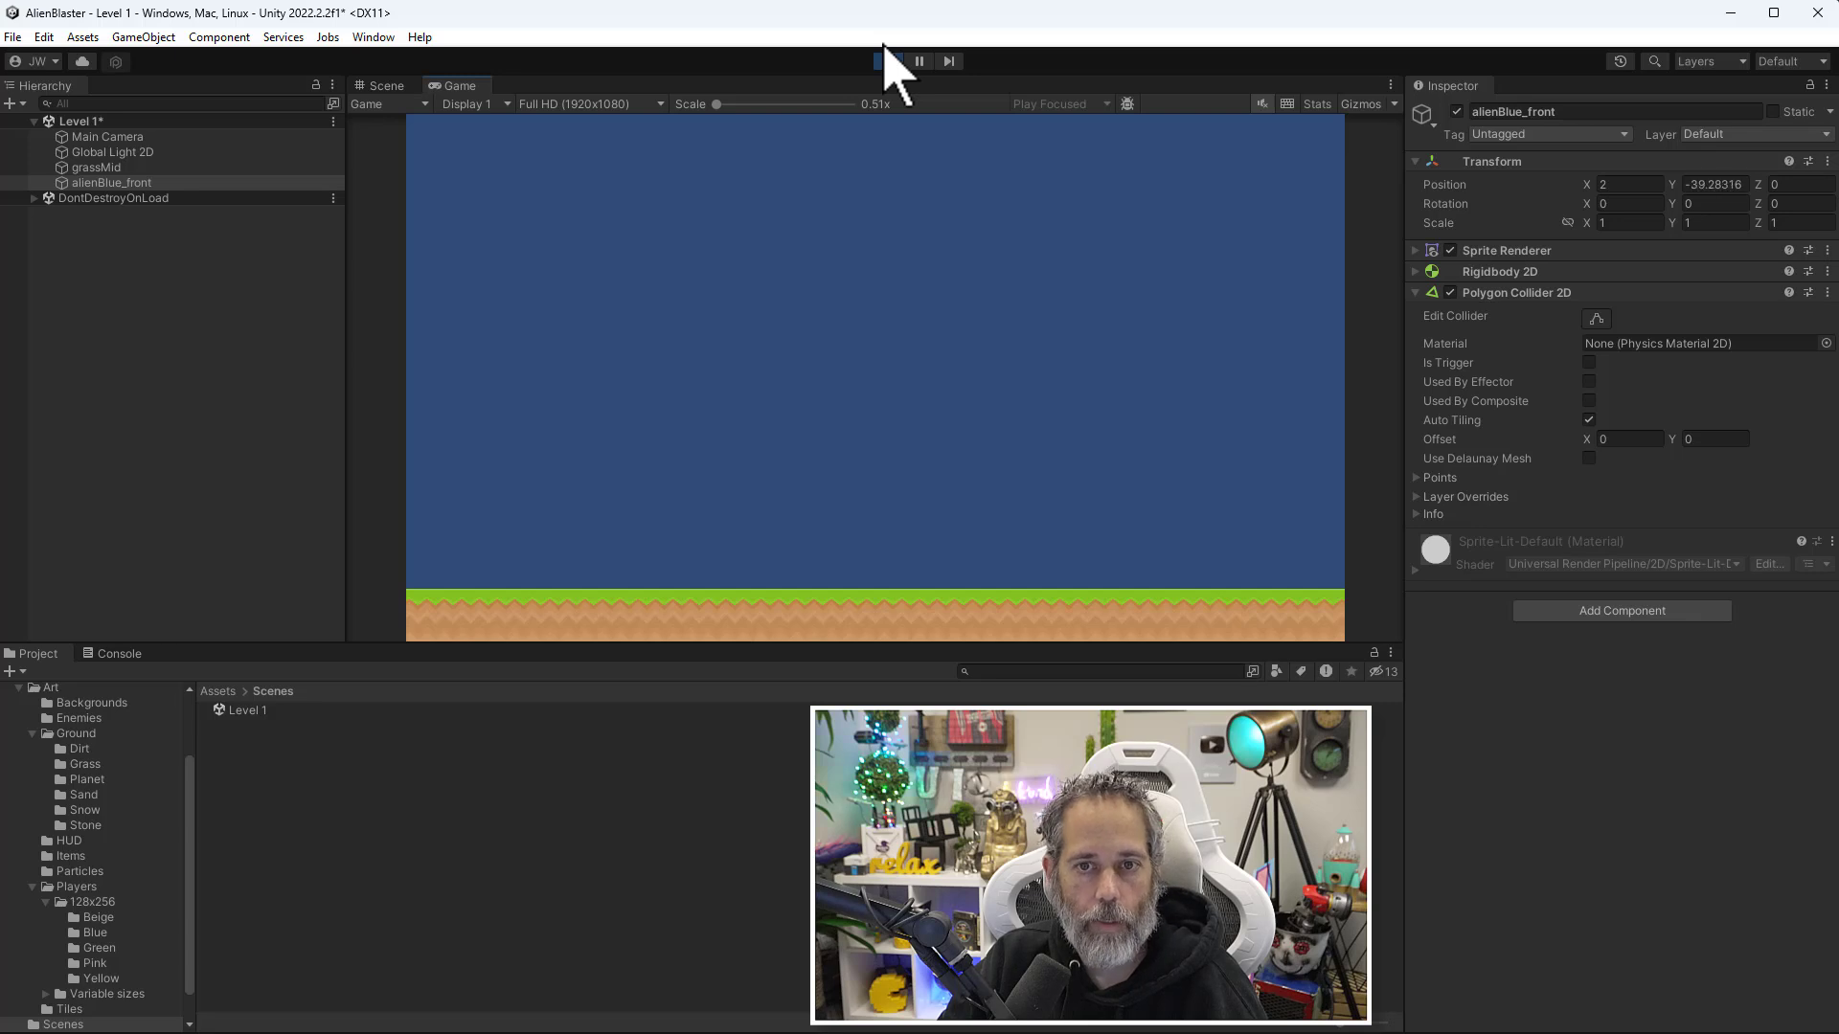
Stop the test run and turn off Auto Tiling on the alien's Polygon Collider 2D.
{"action": "left_click", "coordinate": [888, 59]}
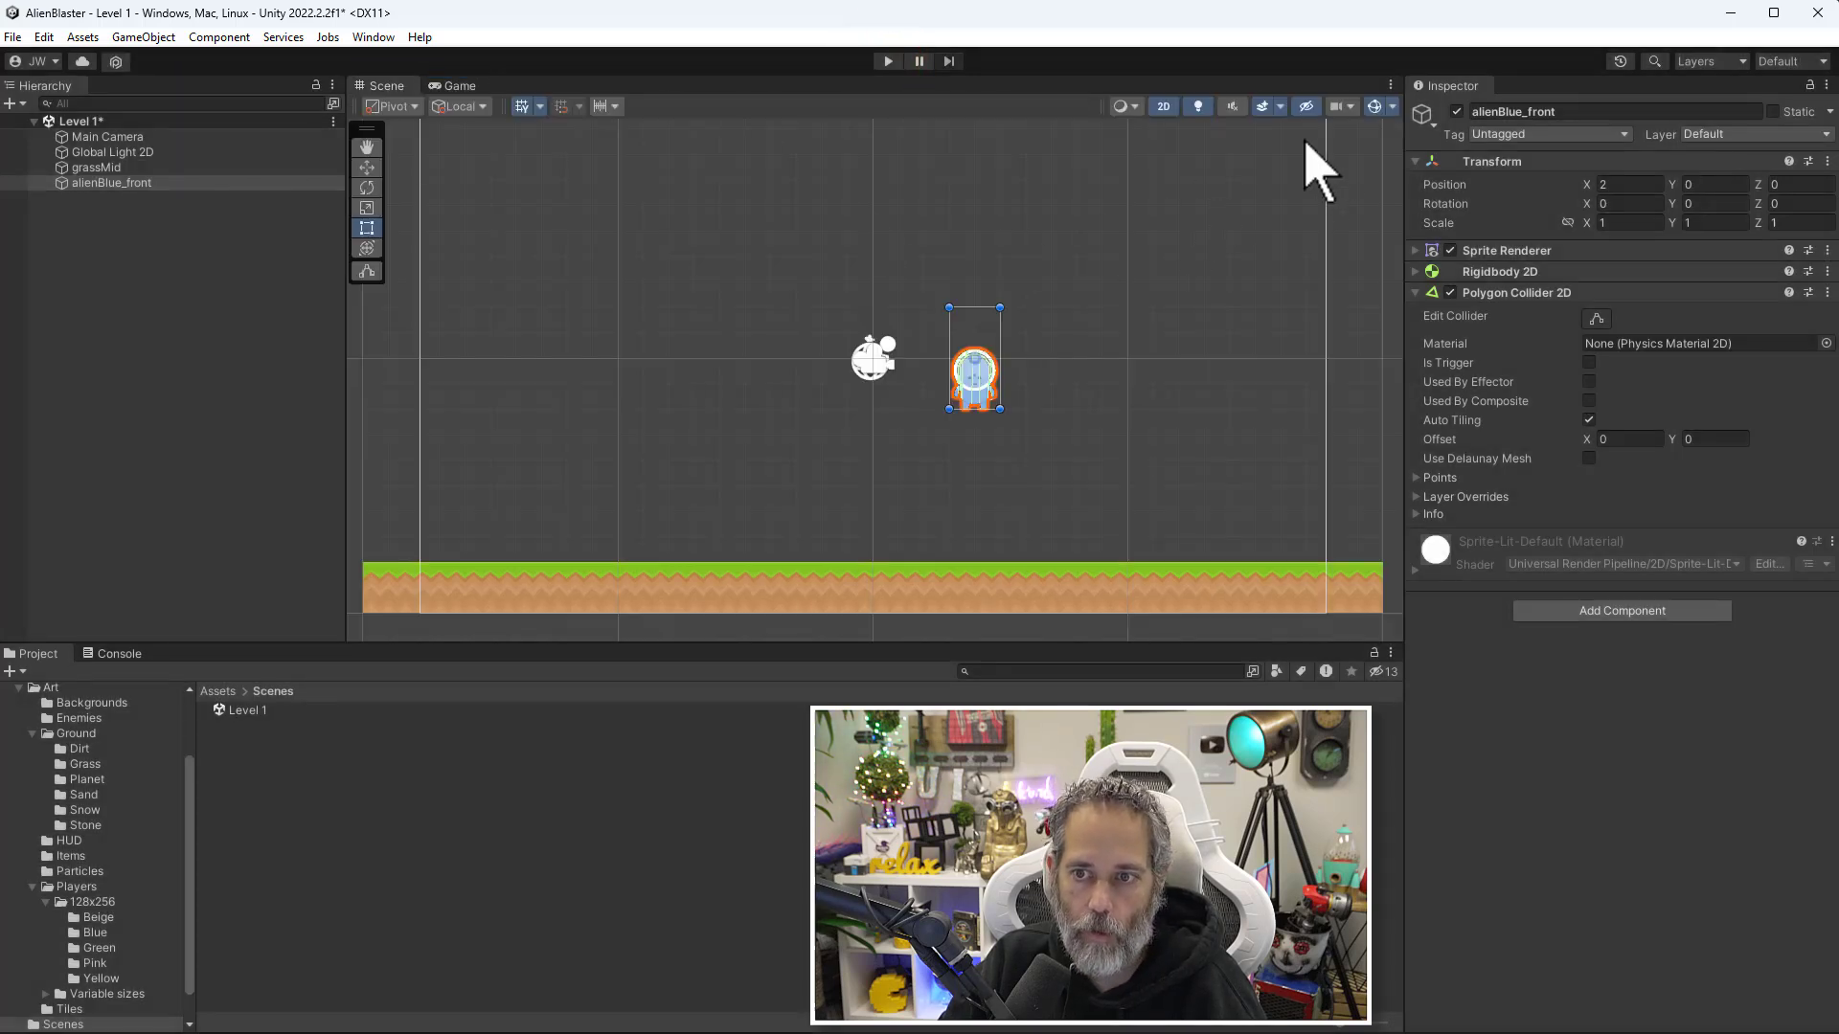
{"action": "left_click", "coordinate": [1450, 250]}
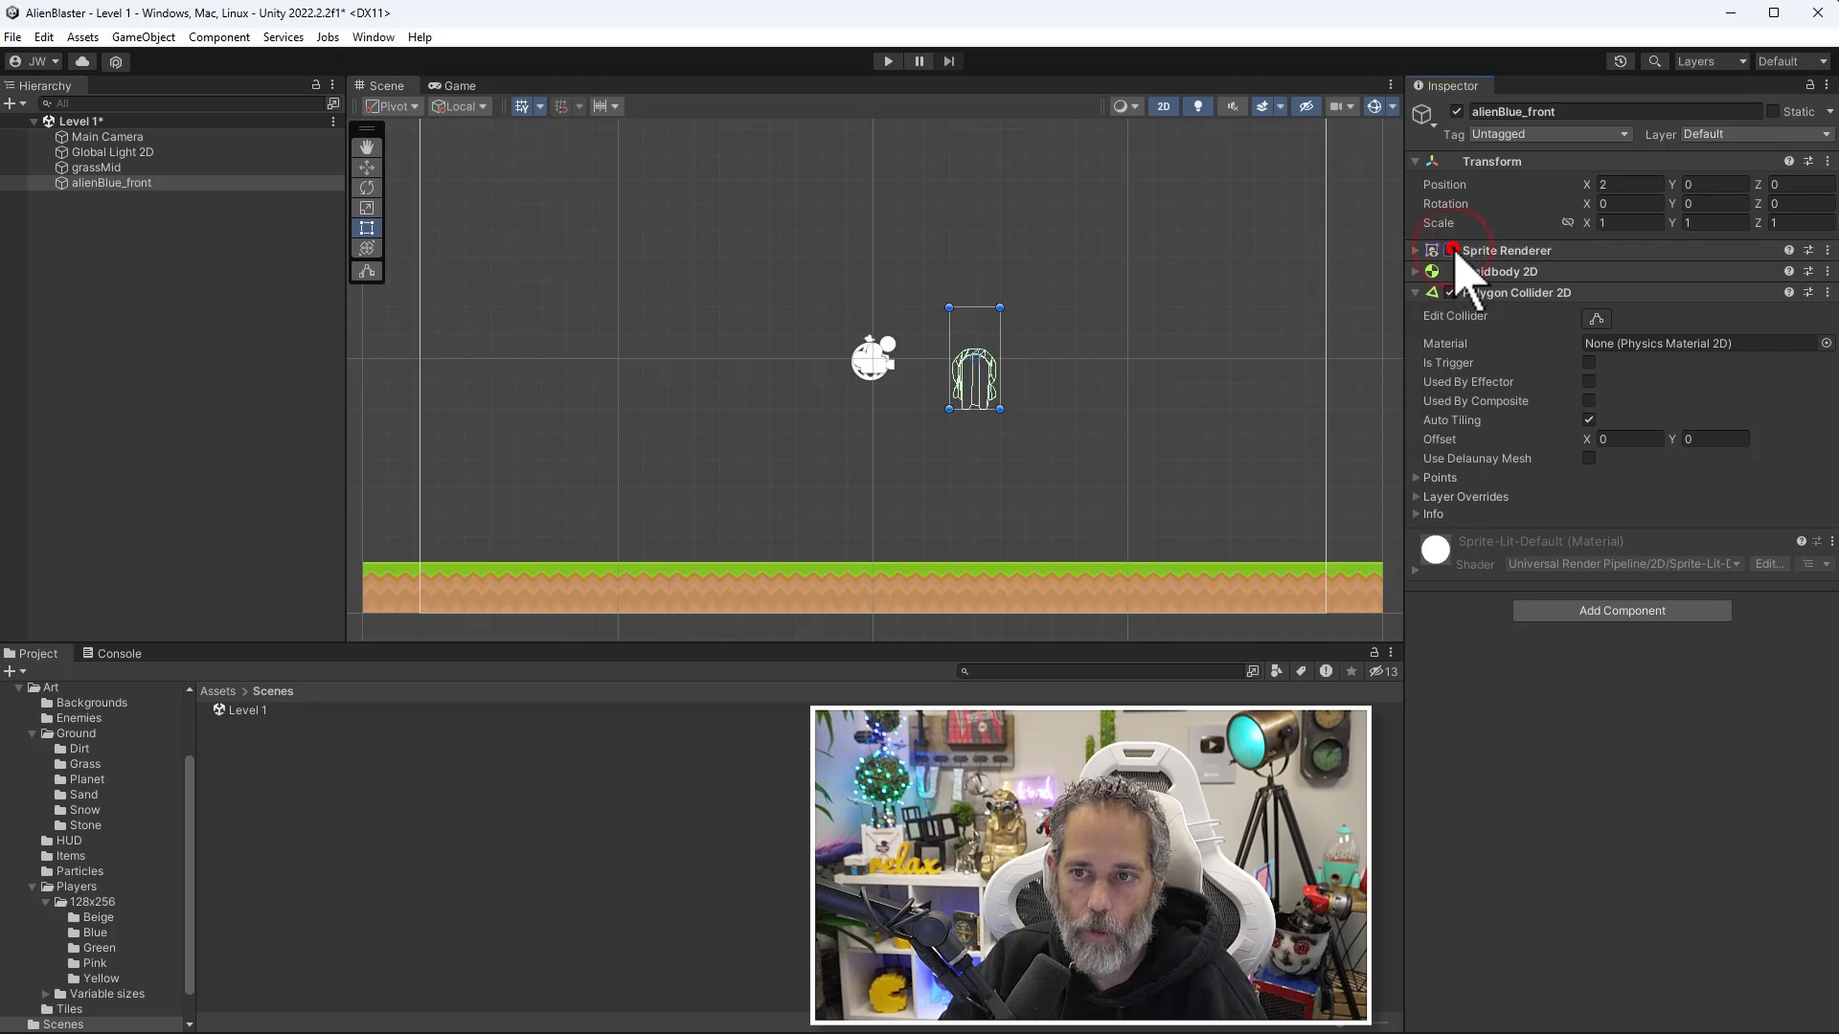
{"action": "left_click", "coordinate": [1450, 250]}
{"action": "left_click", "coordinate": [1588, 419]}
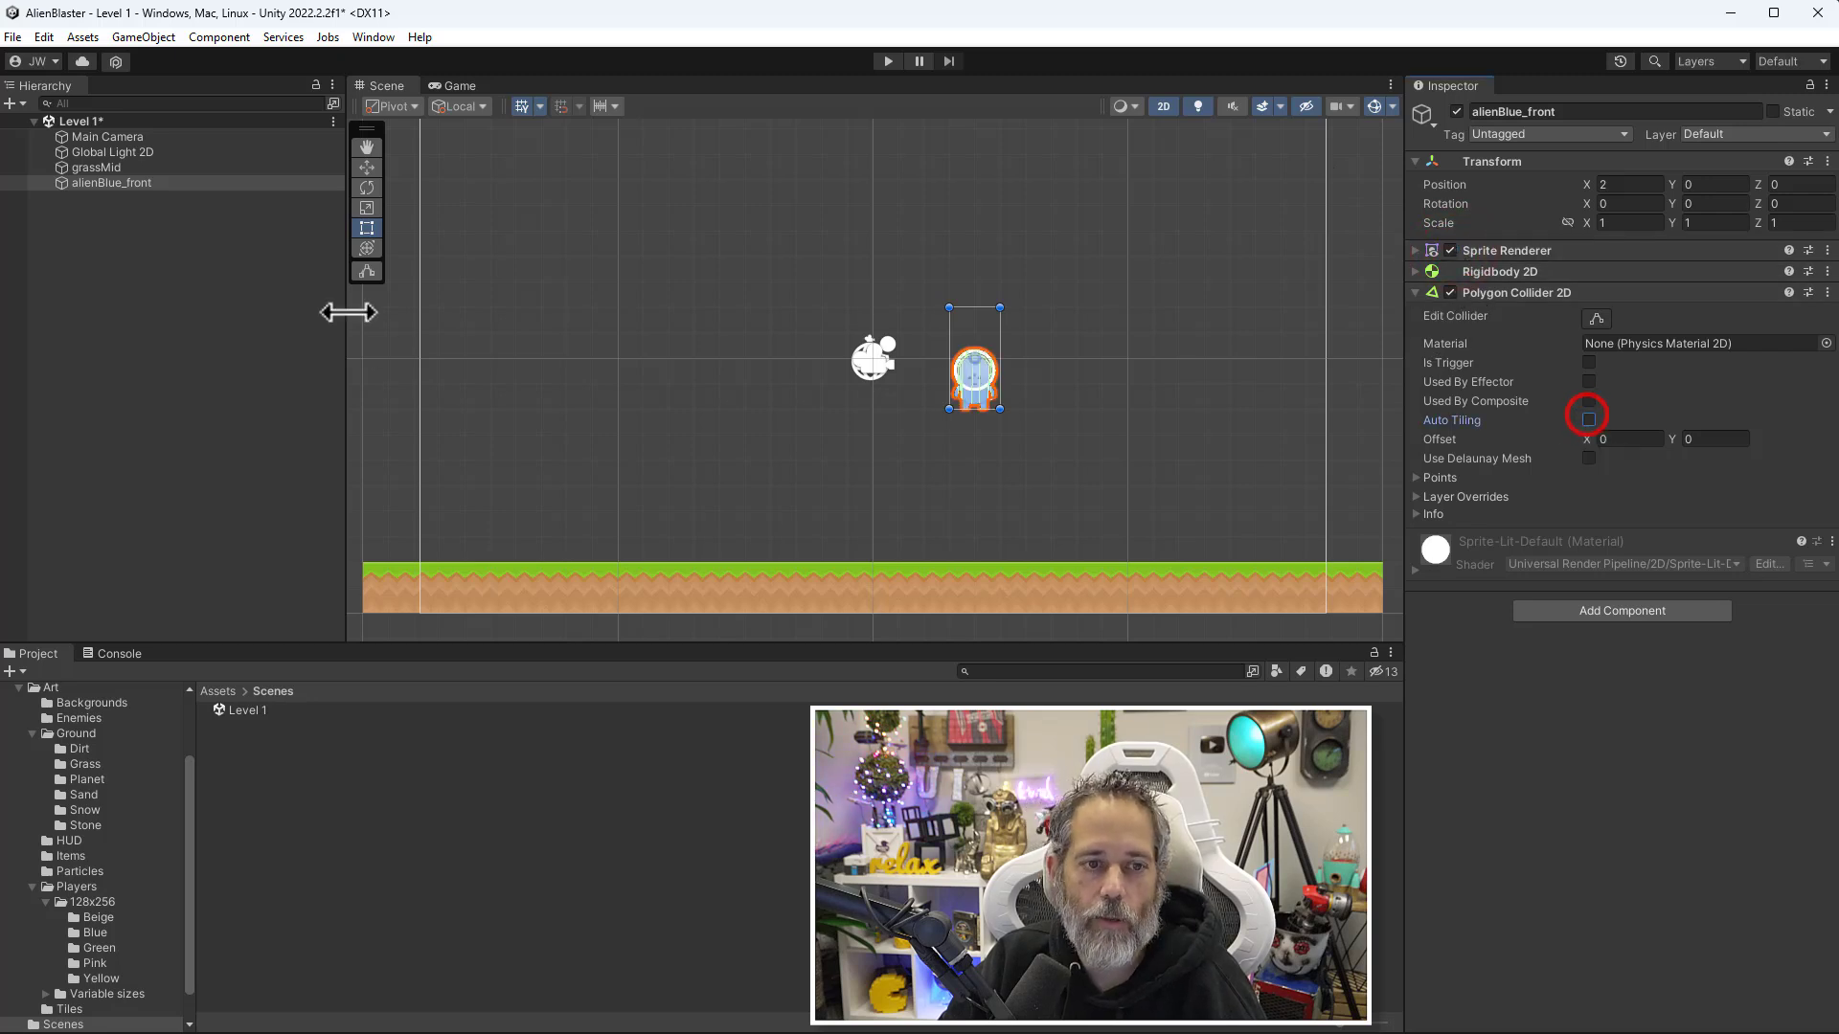
Enable Auto Tiling on grassMid's Box Collider 2D, then test-play the landing and stop.
{"action": "left_click", "coordinate": [95, 167]}
{"action": "left_click", "coordinate": [1590, 398]}
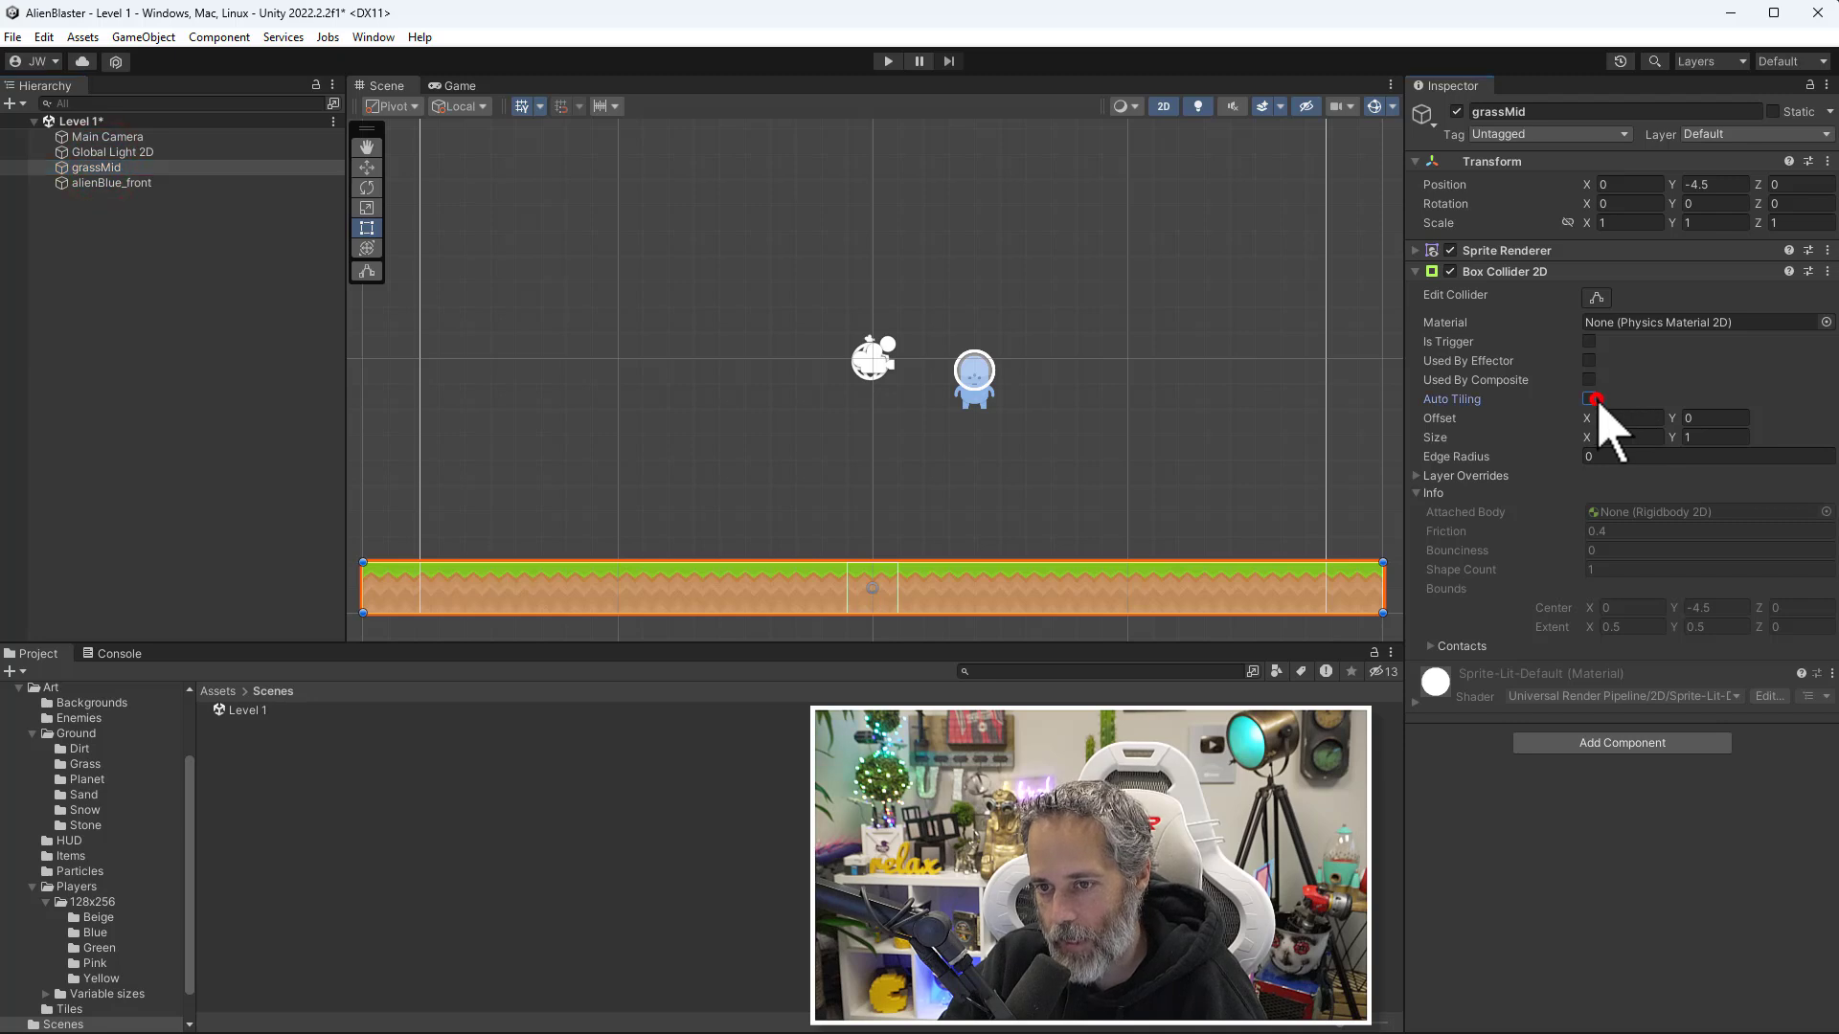
{"action": "left_click", "coordinate": [888, 60]}
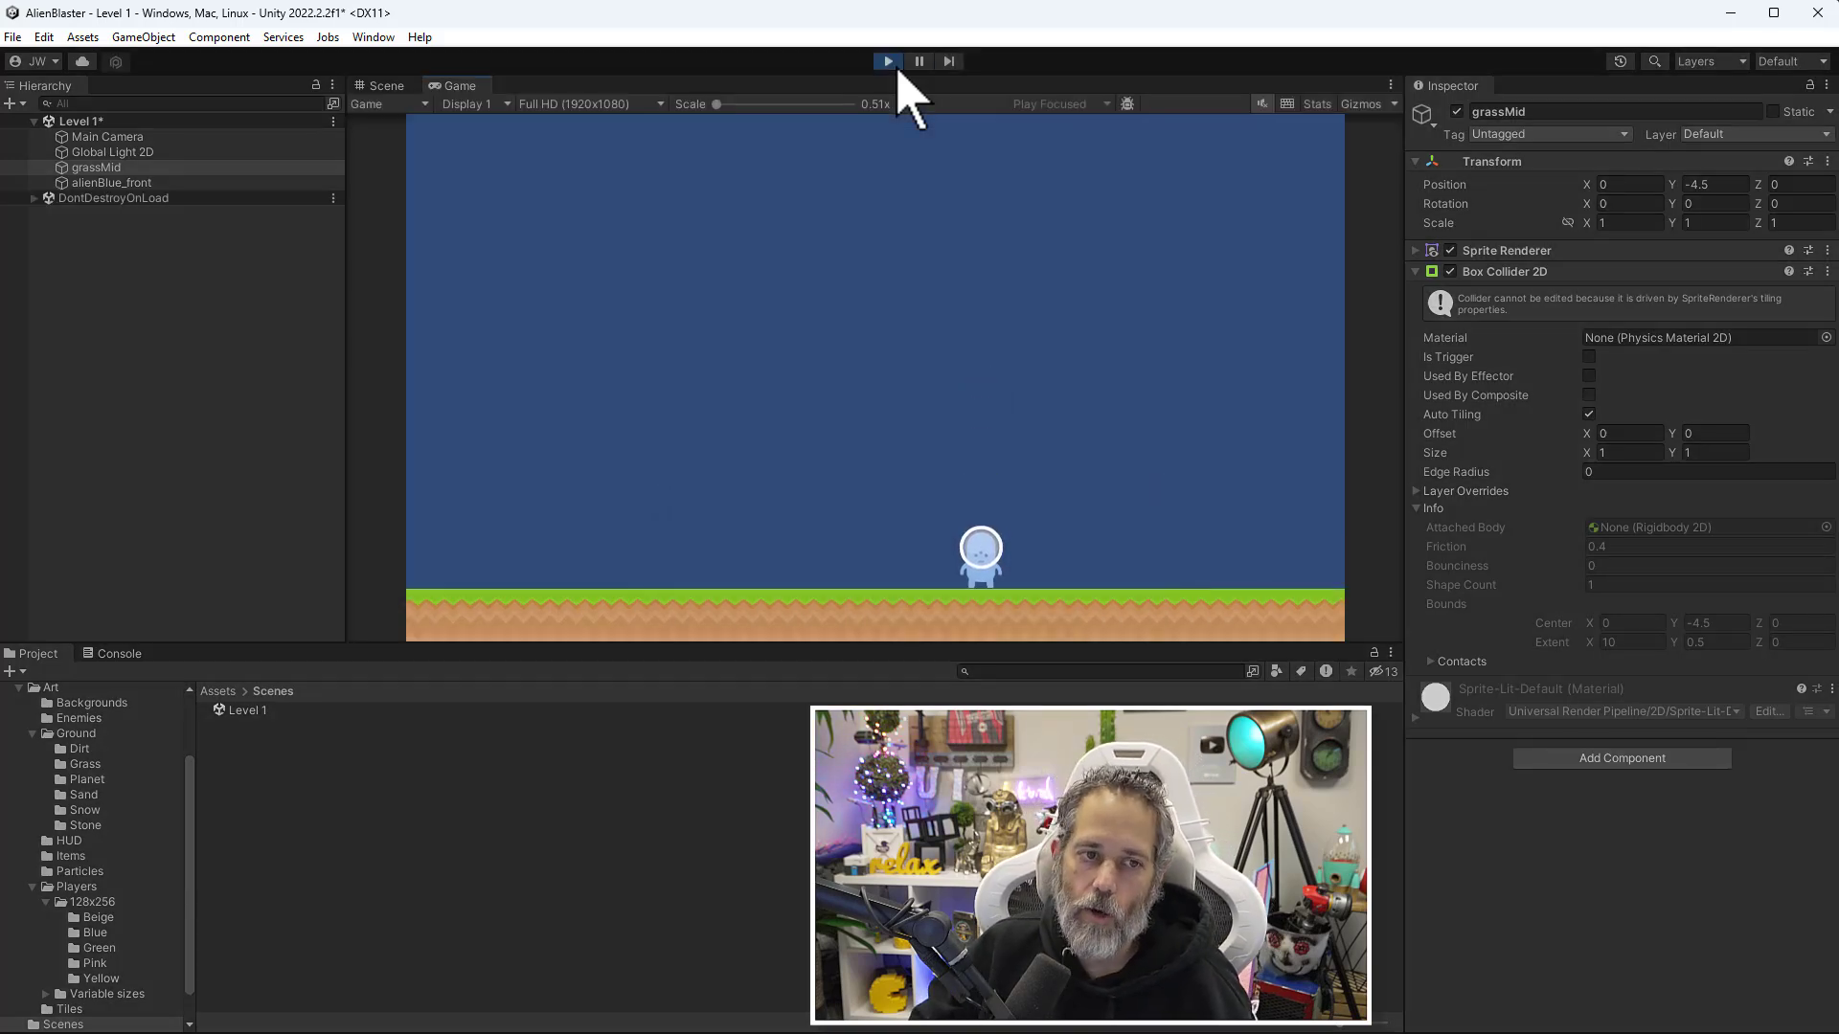
{"action": "left_click", "coordinate": [890, 61]}
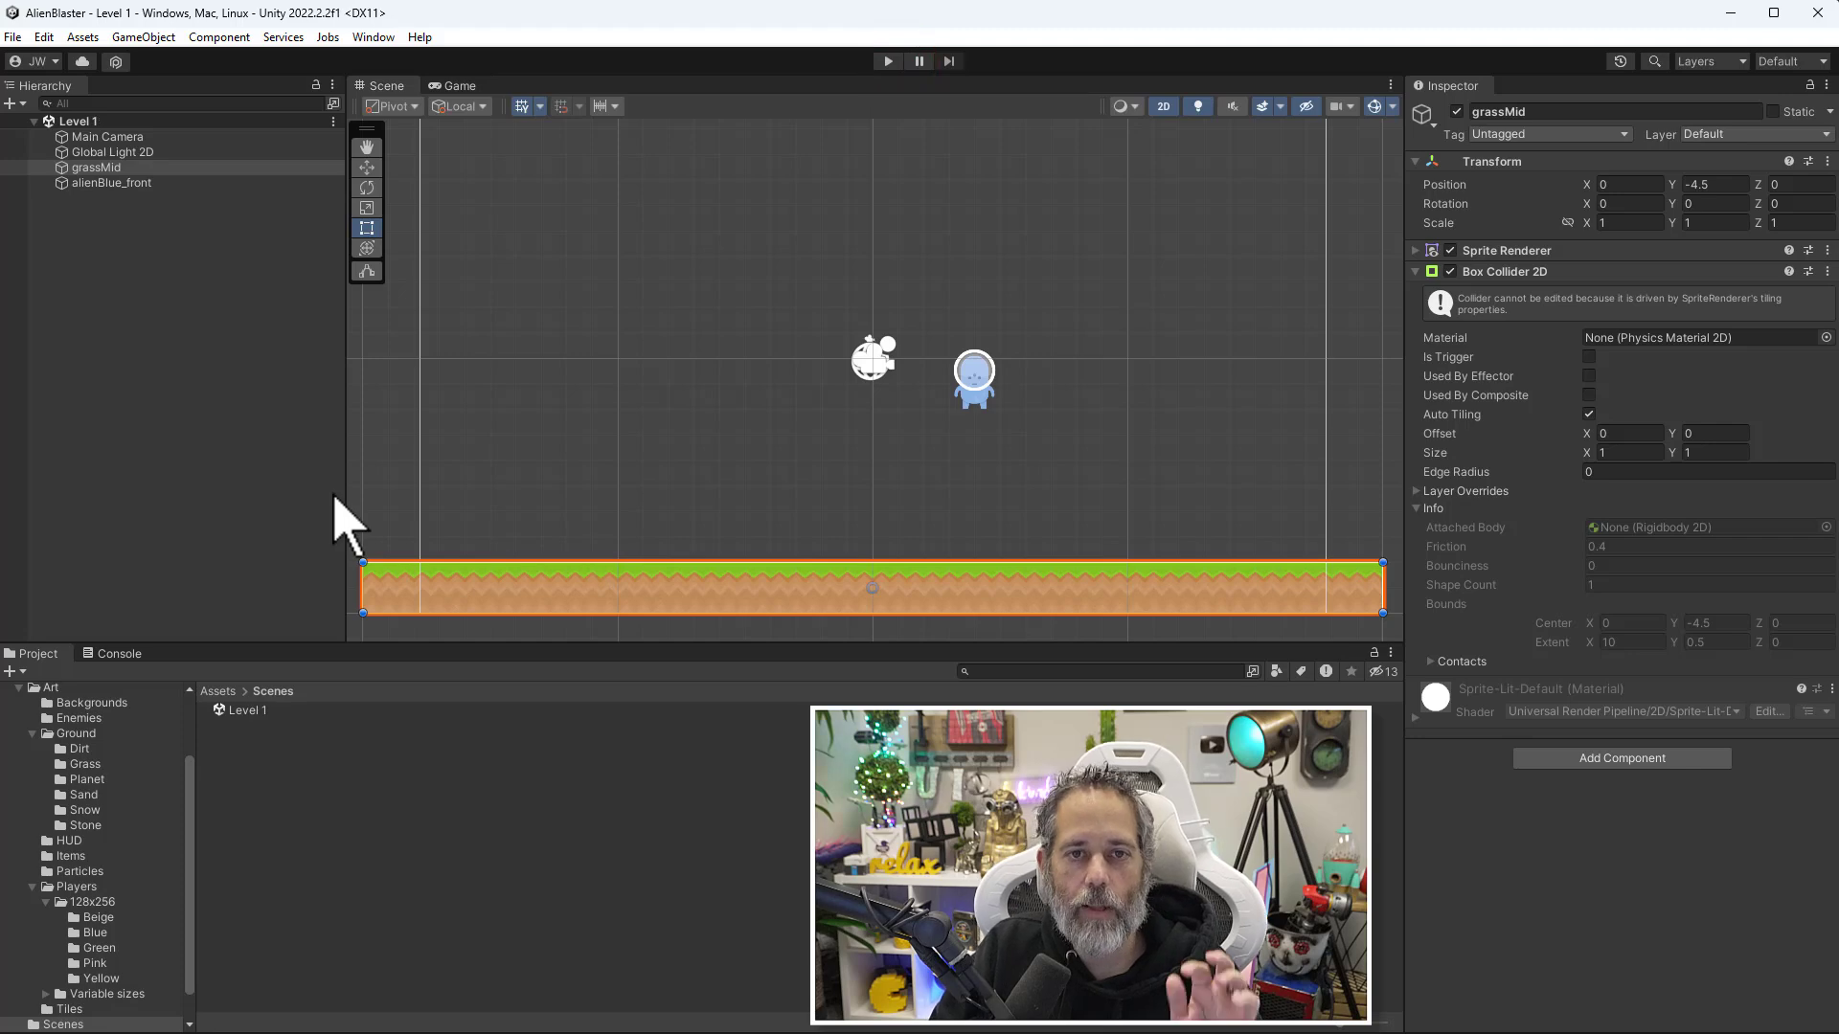